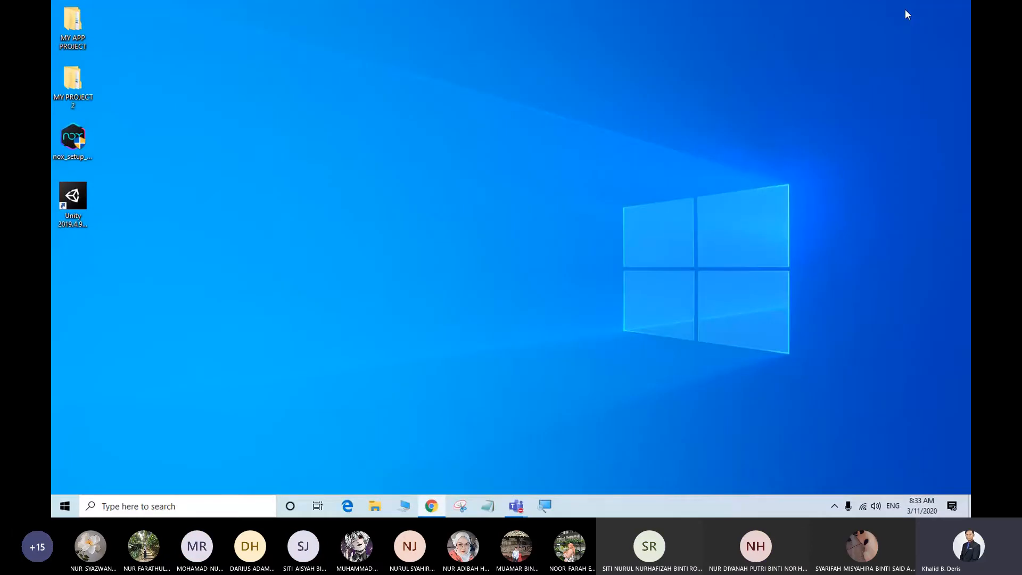
# Step: Launch Unity Hub, maximize its window and open the MY PROJECT APP DDT3B project
pyautogui.doubleClick(68, 215)
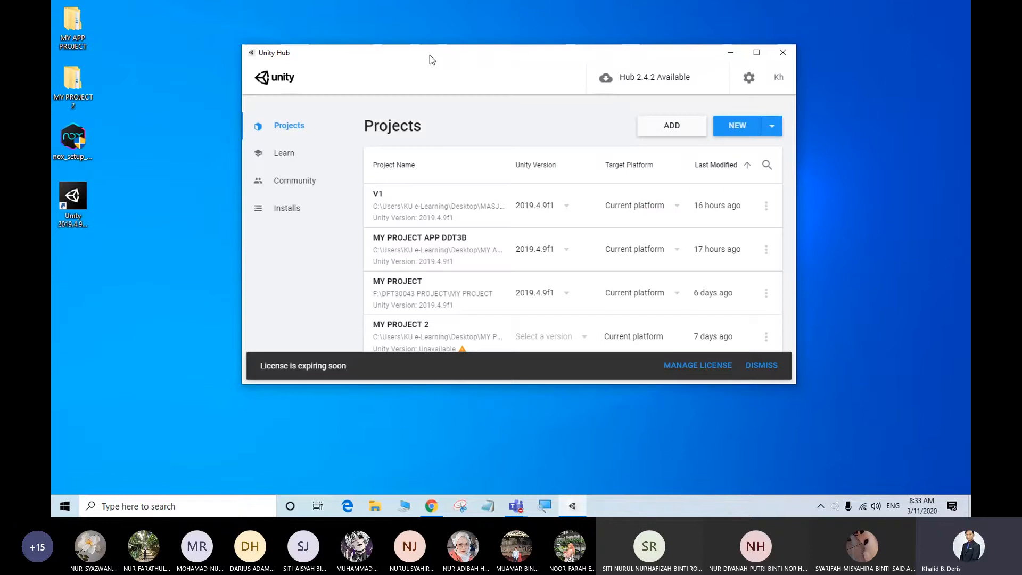
pyautogui.doubleClick(430, 56)
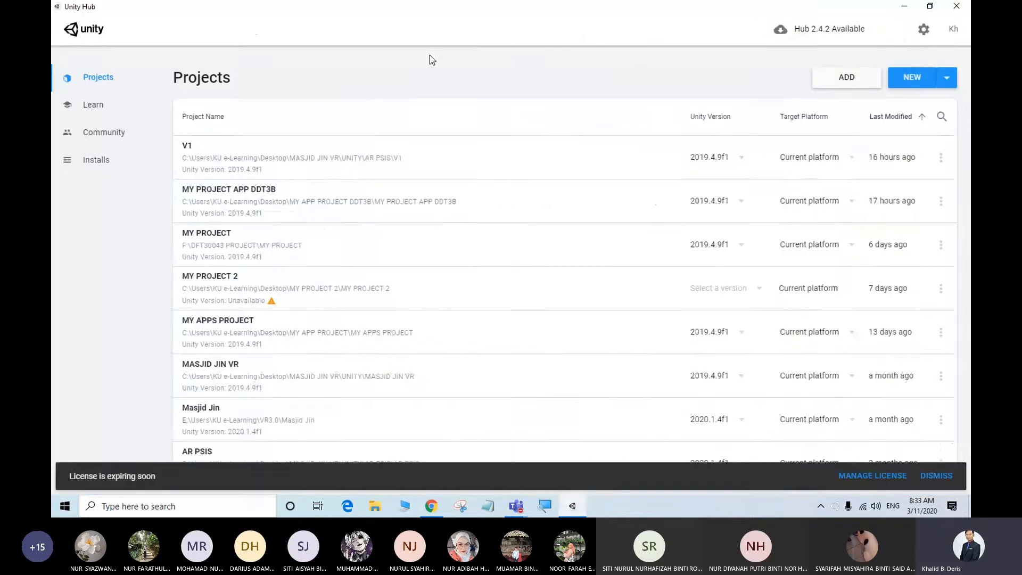
pyautogui.click(228, 203)
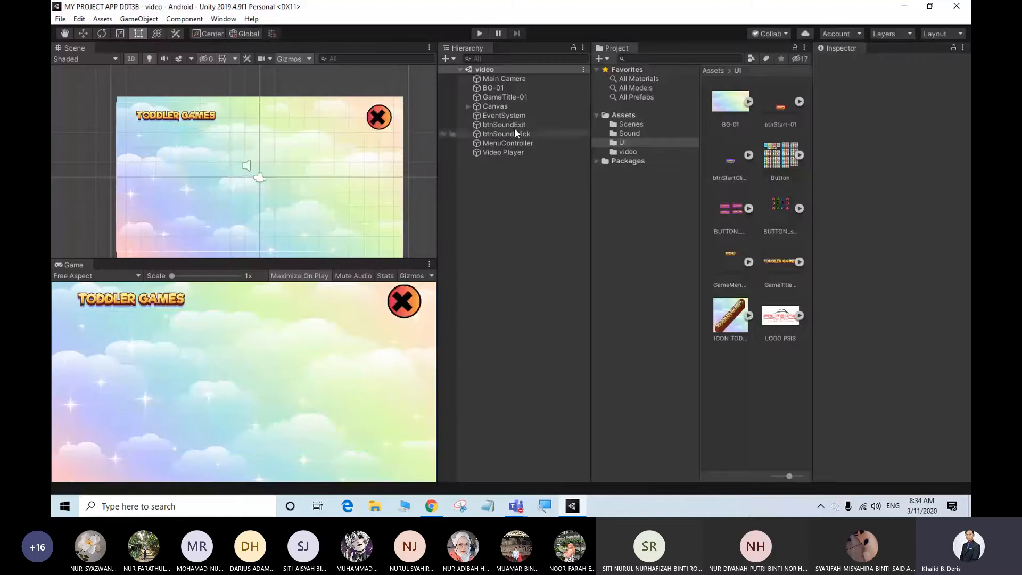
# Step: Open the startMenu, mainMenu and video scenes from the Scenes folder in turn, then return to startMenu
pyautogui.click(620, 125)
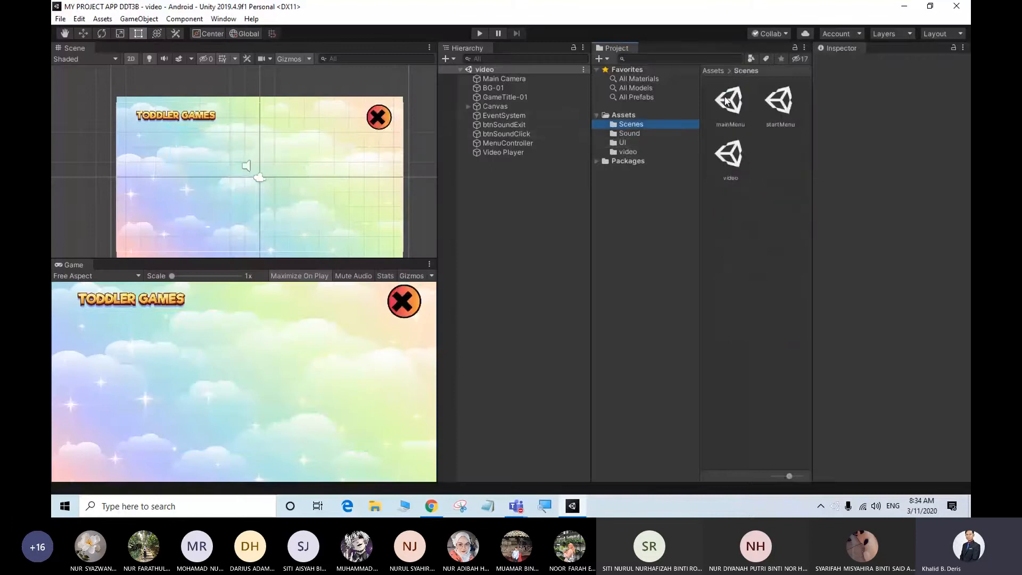
pyautogui.doubleClick(781, 101)
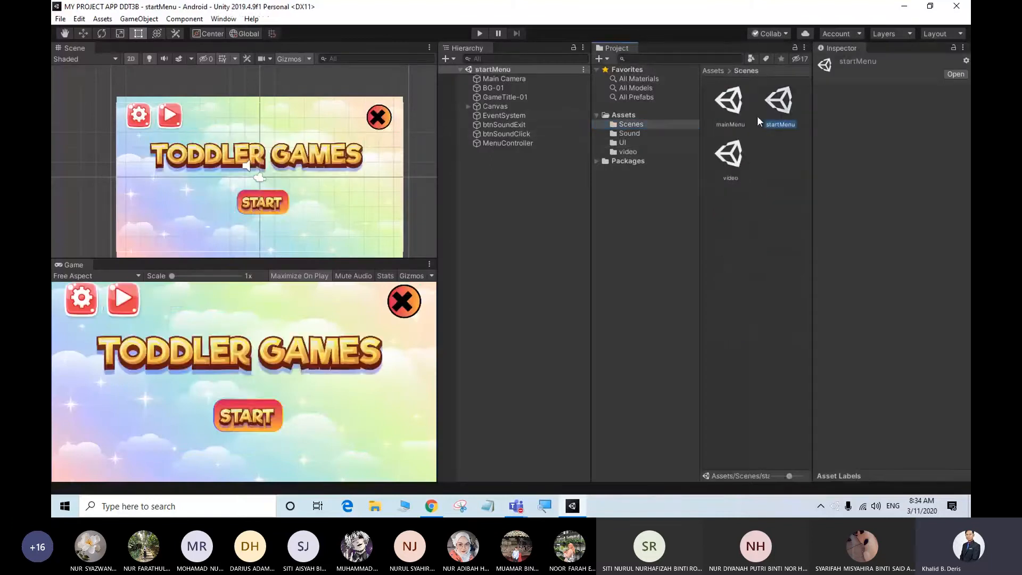
pyautogui.doubleClick(730, 102)
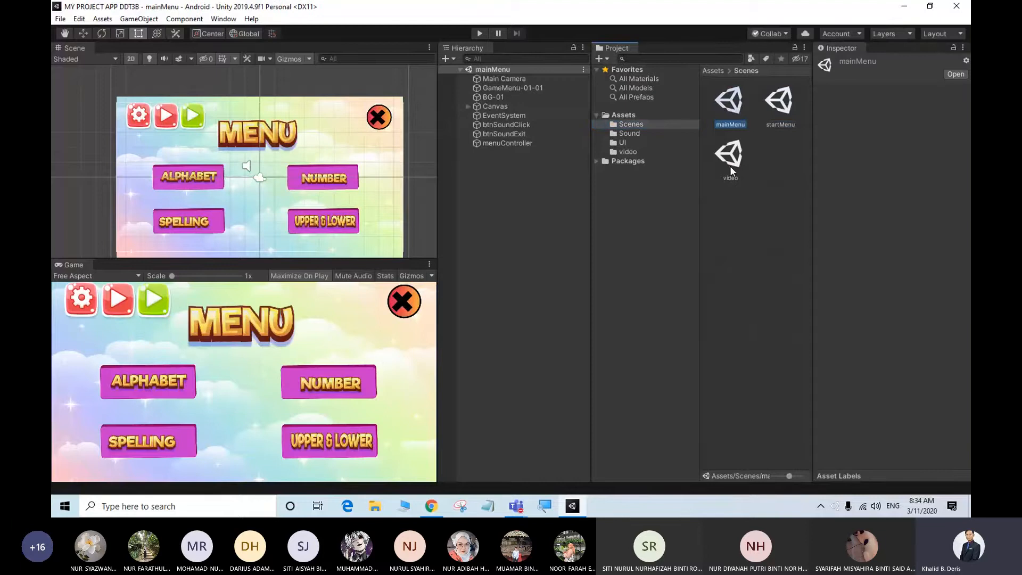
pyautogui.doubleClick(782, 110)
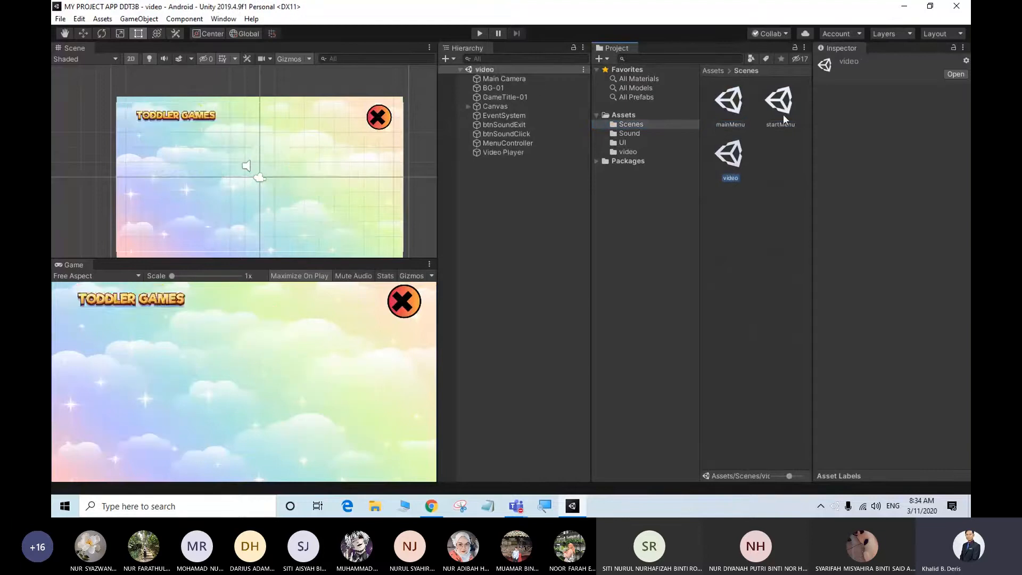
# Step: Play-test the game by visiting the video scene, returning to the start screen and entering the main menu, then stop playback
pyautogui.click(479, 33)
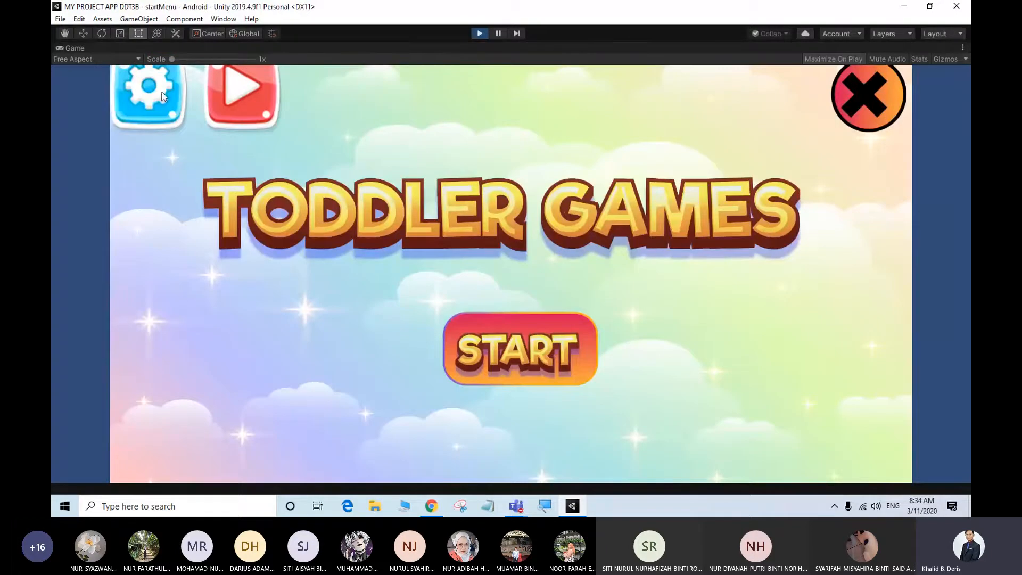
pyautogui.click(252, 100)
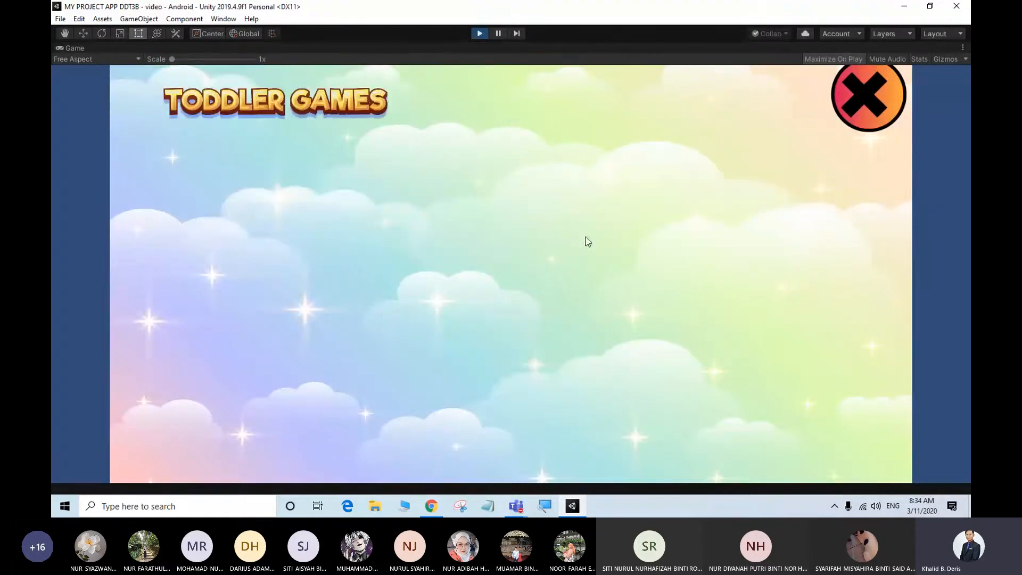
pyautogui.click(861, 101)
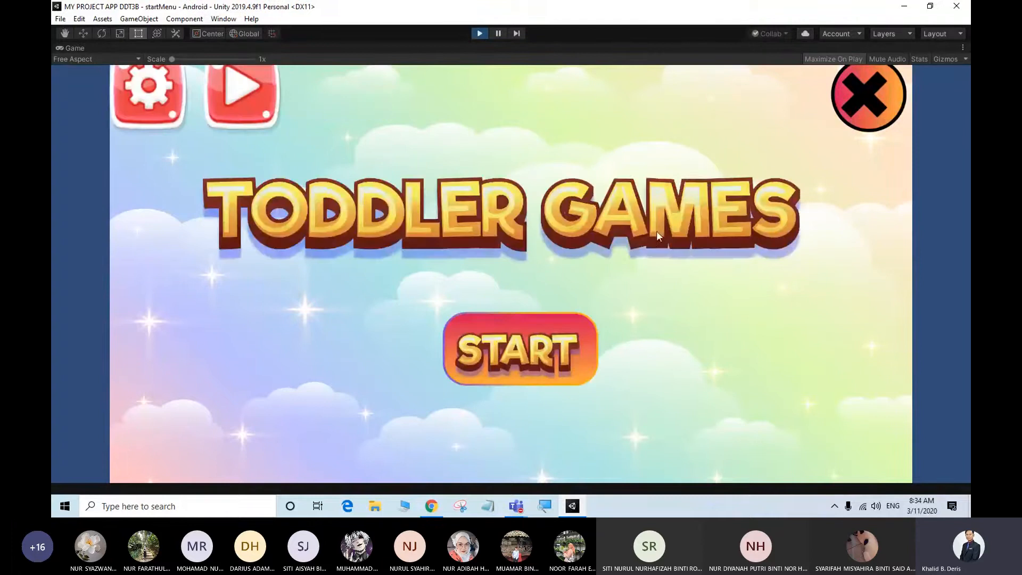
pyautogui.click(485, 353)
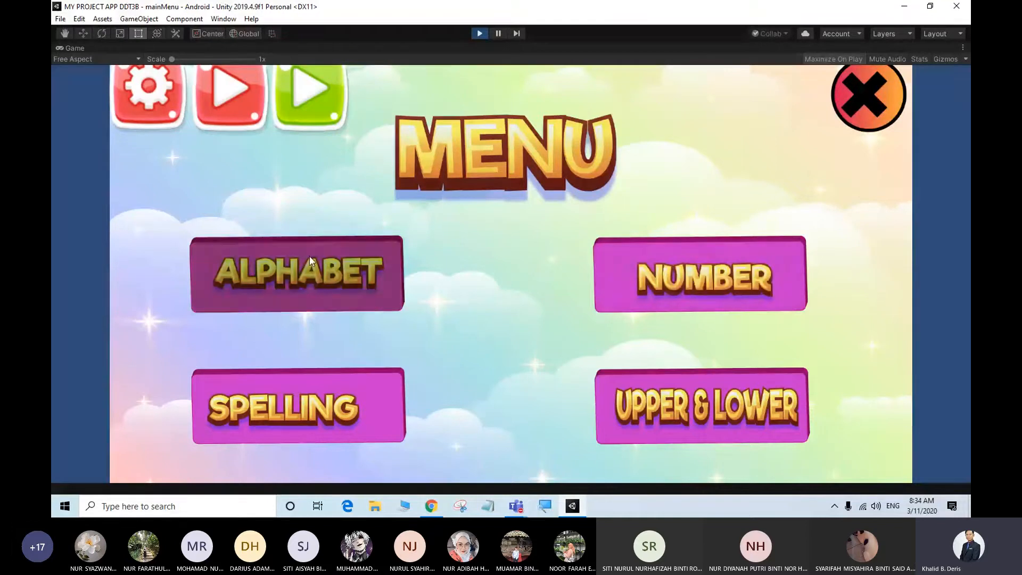
pyautogui.click(479, 33)
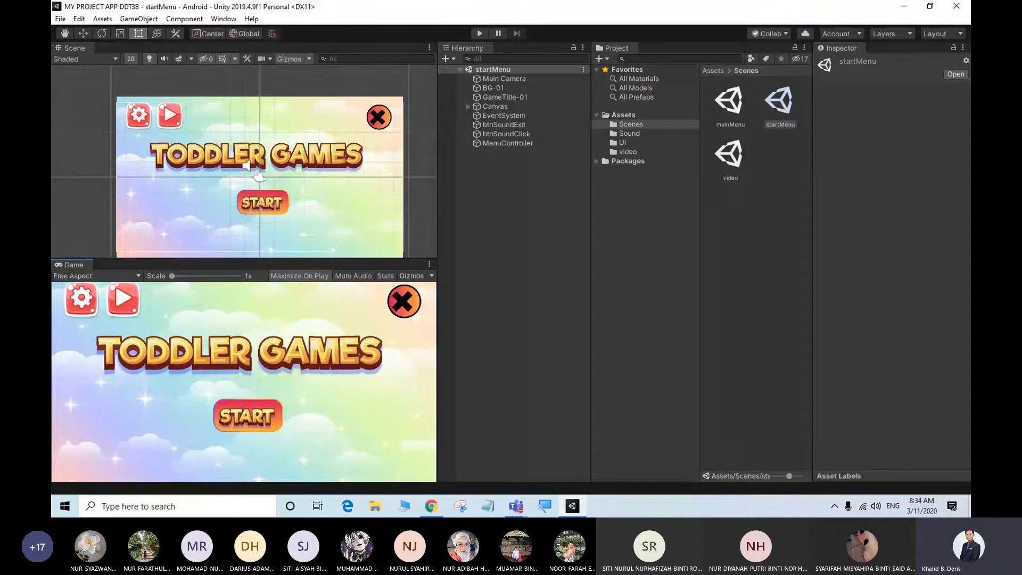
# Step: Open the build settings, view the PC, Mac & Linux Standalone options and select the Android platform again
pyautogui.click(61, 20)
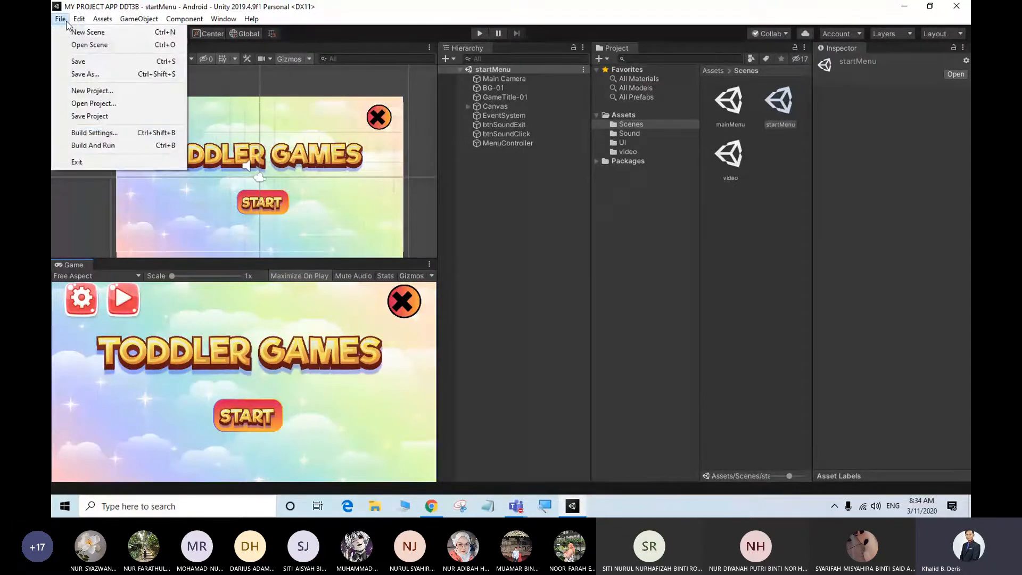
pyautogui.click(74, 133)
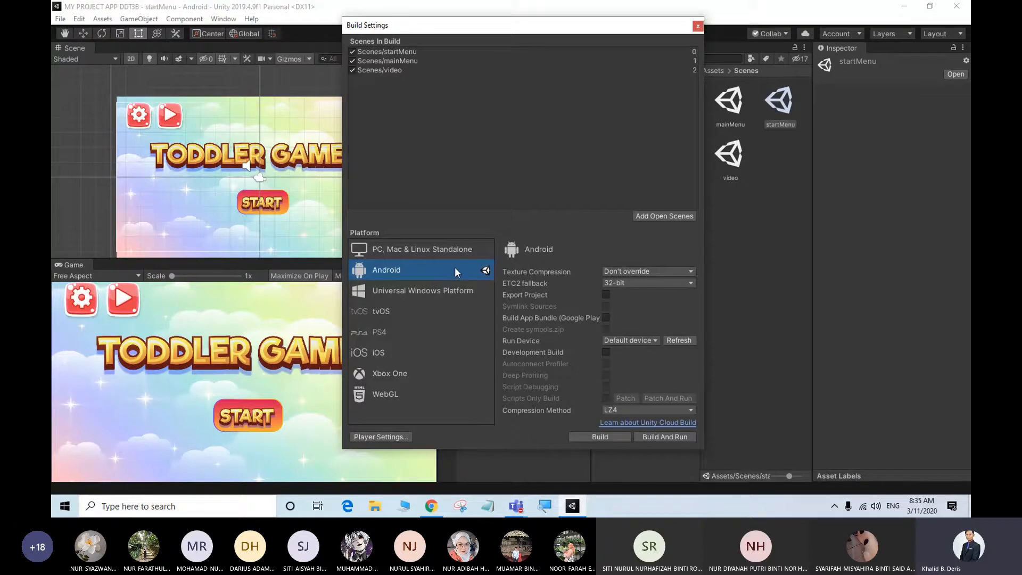
pyautogui.click(459, 250)
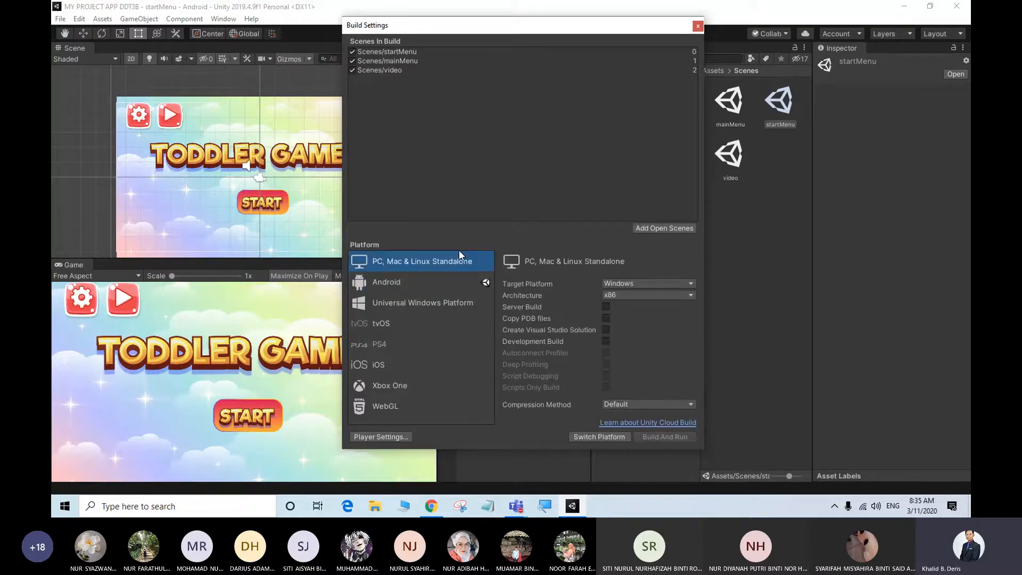
pyautogui.click(469, 286)
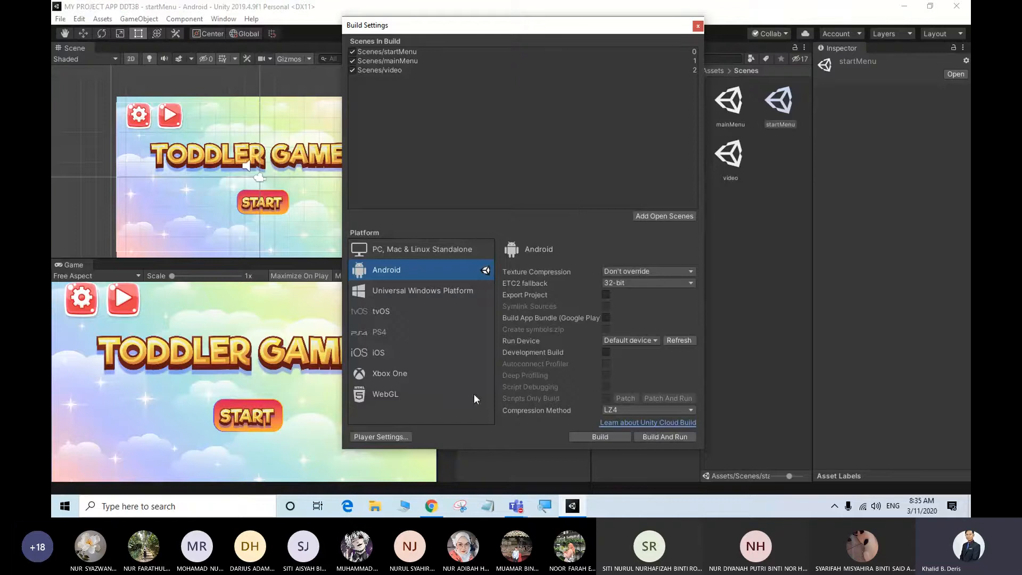
# Step: Open the Player settings from the build settings, move their window aside and select the company name for editing
pyautogui.click(399, 436)
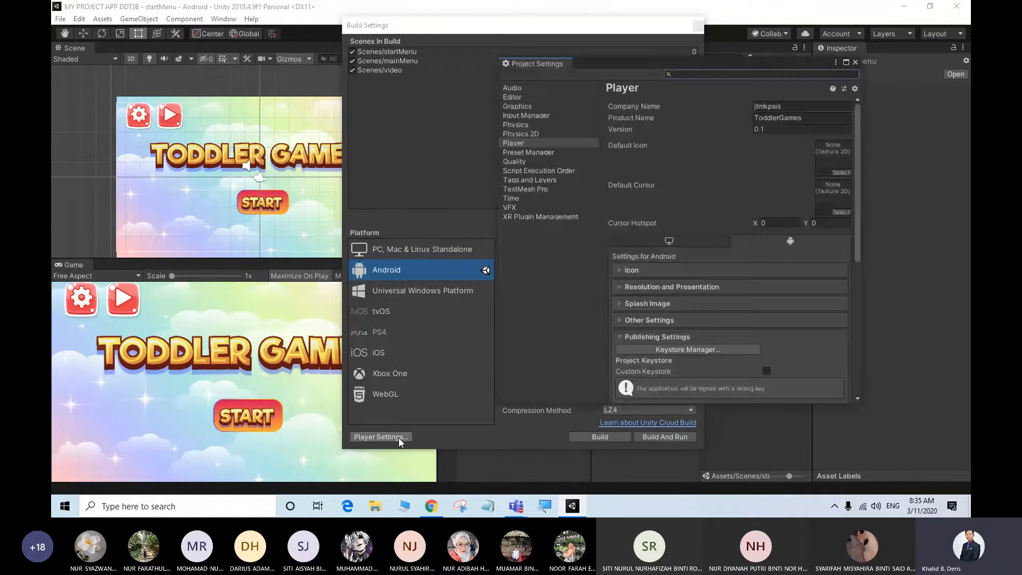
pyautogui.moveTo(629, 58); pyautogui.dragTo(469, 69)
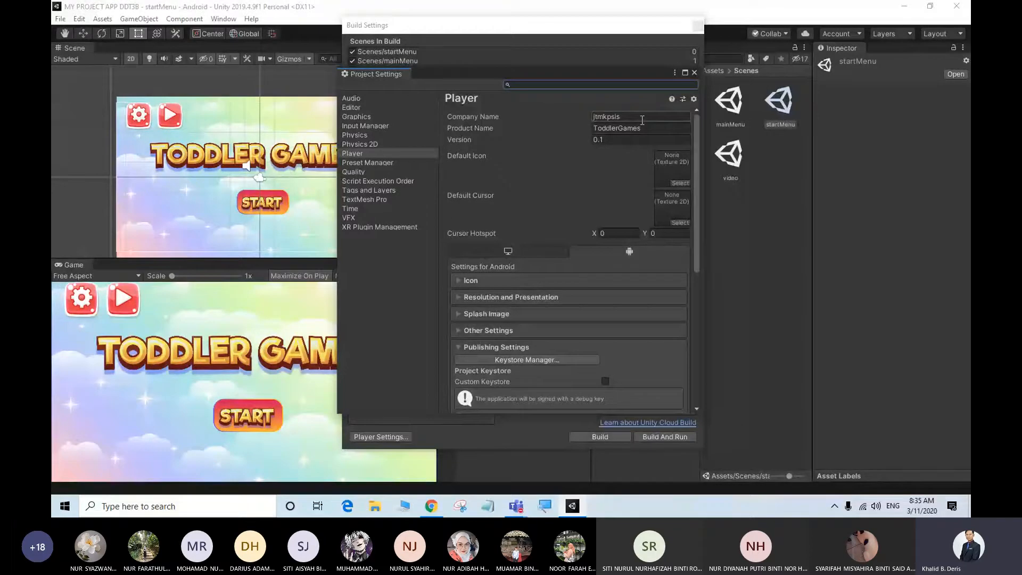
pyautogui.click(642, 118)
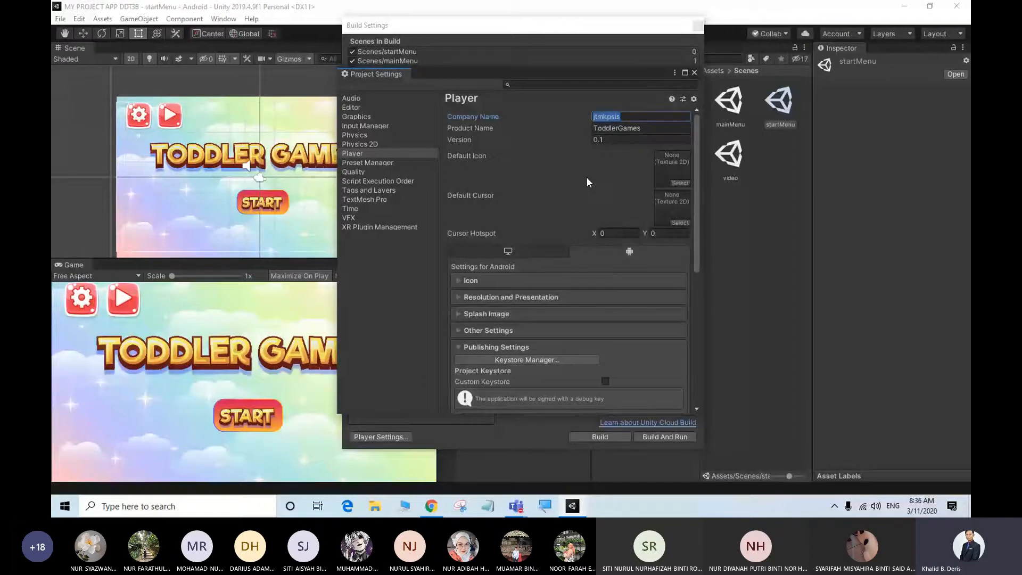
# Step: Expand the Android adaptive (API 26) icons and examine the background and foreground slots of each icon size
pyautogui.scroll(-3, 586, 181)
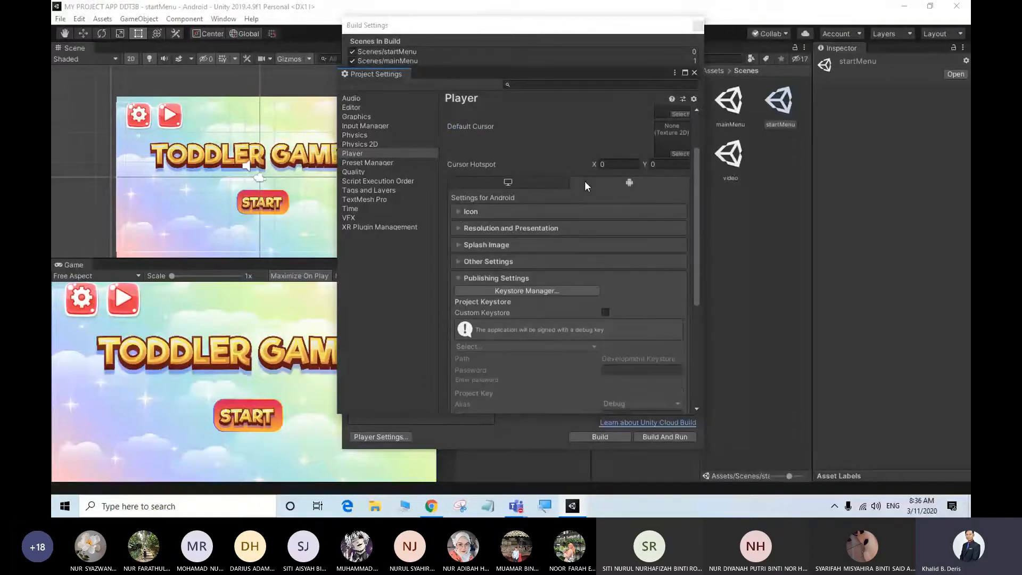
pyautogui.click(459, 213)
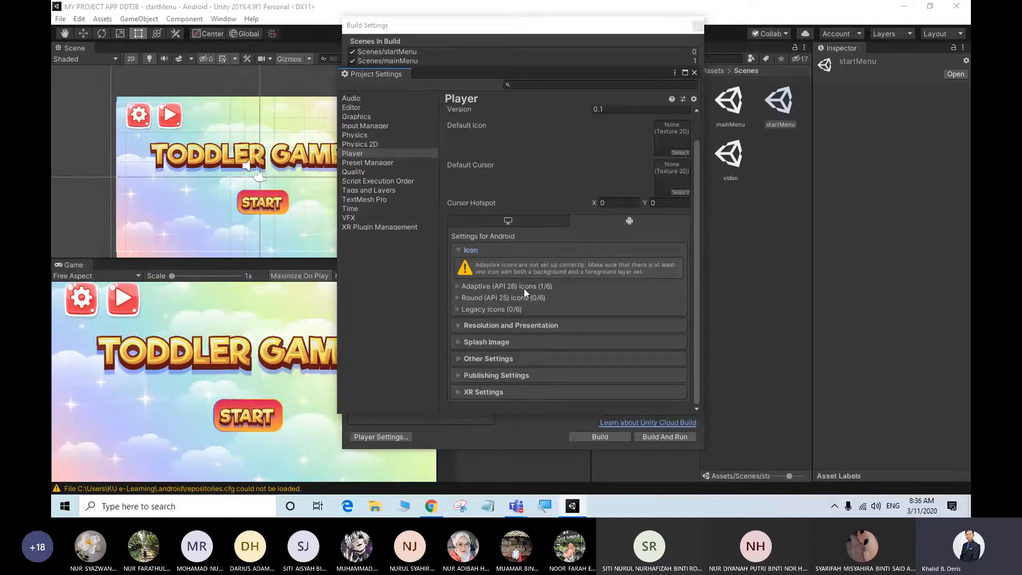
pyautogui.click(456, 285)
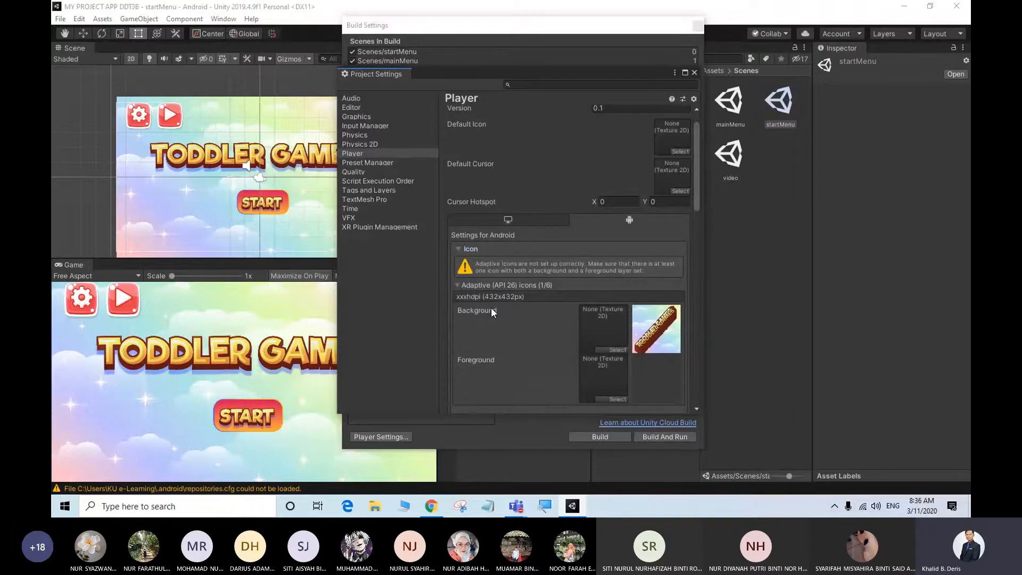
pyautogui.scroll(-3, 493, 311)
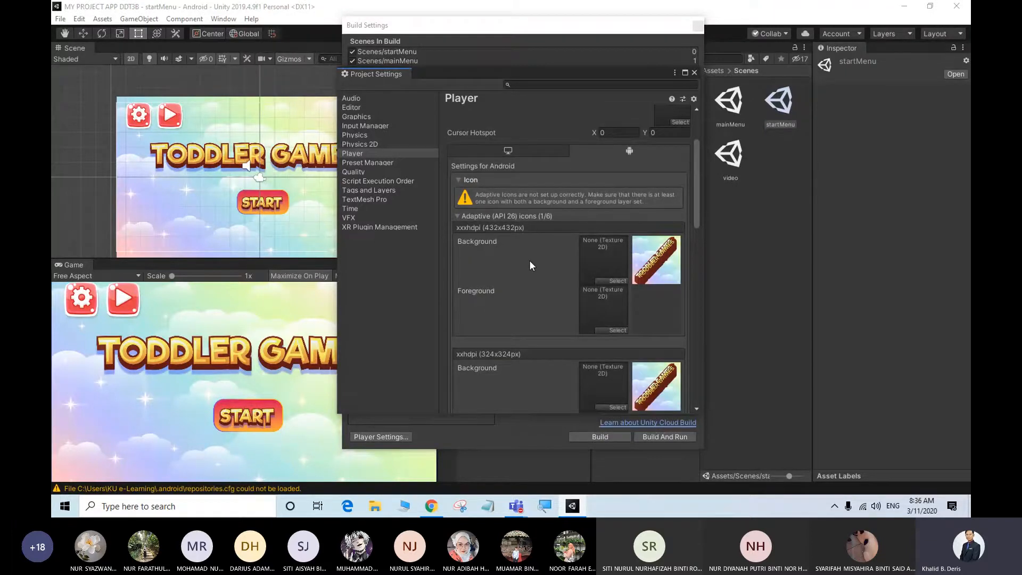
pyautogui.scroll(-2, 530, 265)
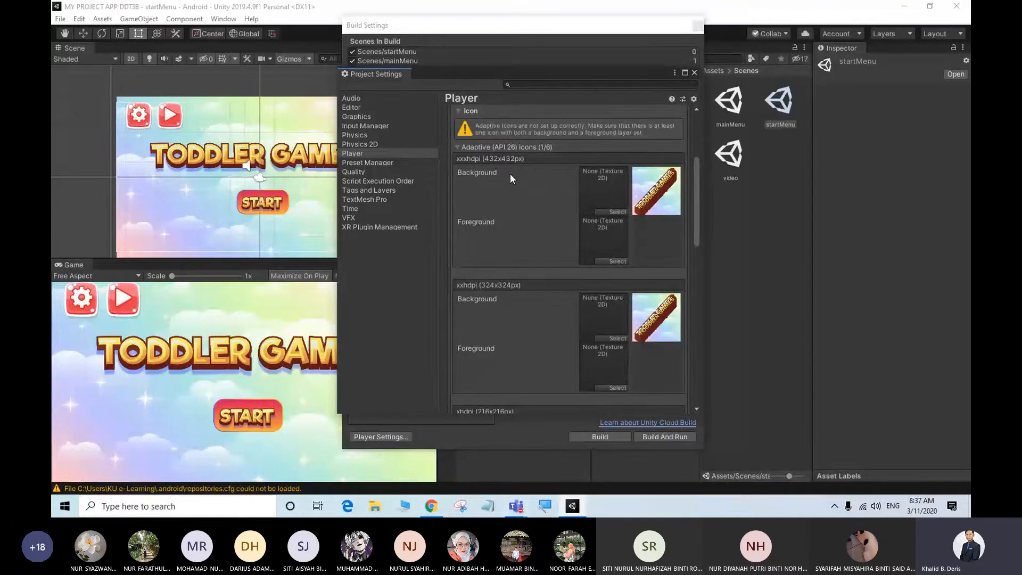
pyautogui.scroll(-5, 510, 174)
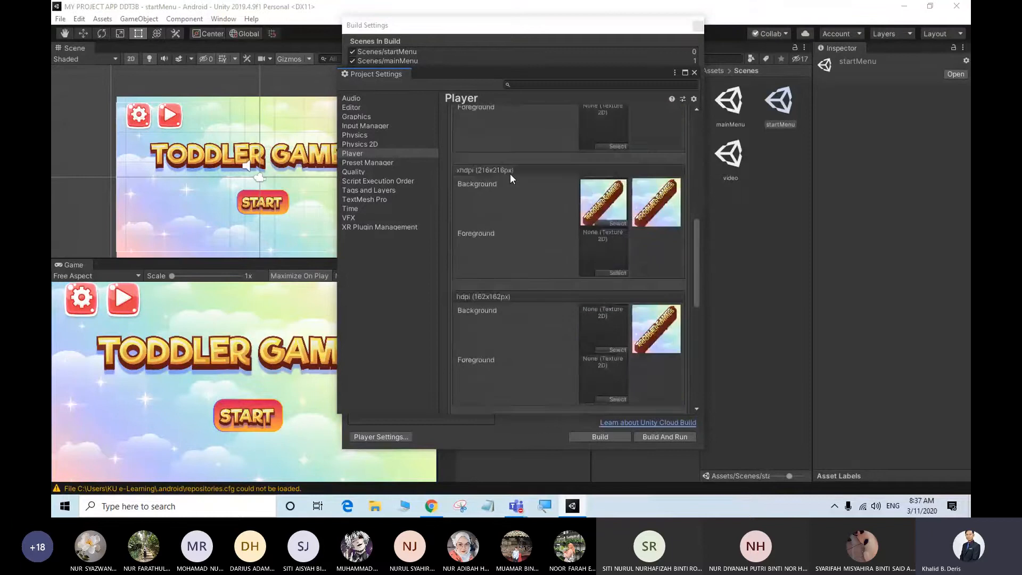
pyautogui.scroll(-1, 510, 175)
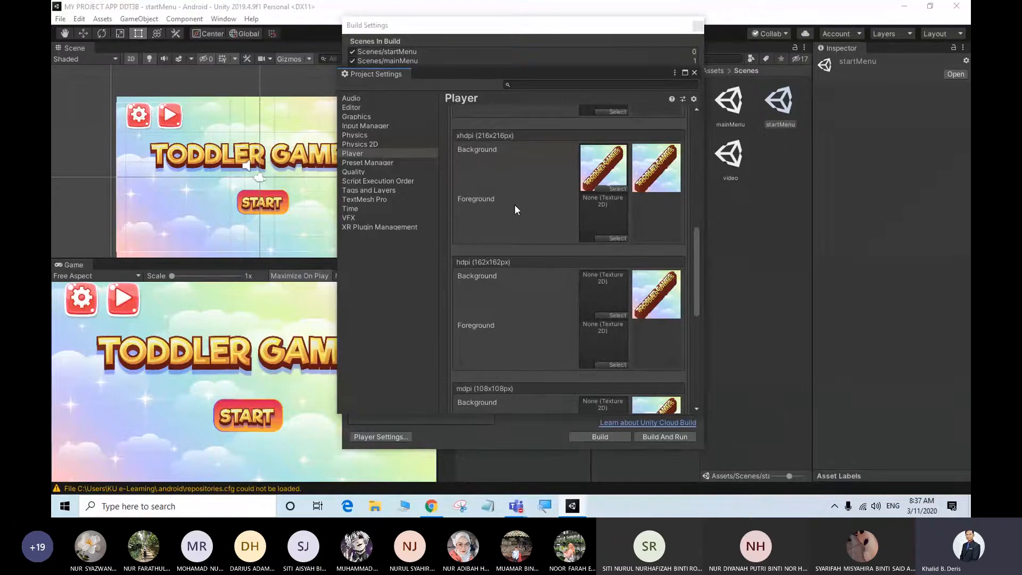
pyautogui.scroll(2, 514, 209)
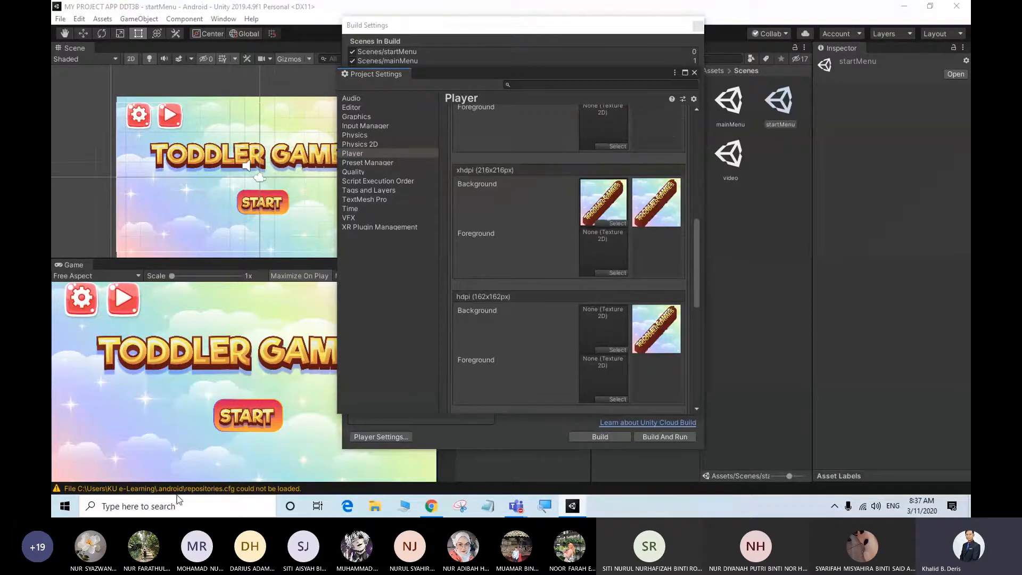
# Step: Find Adobe Illustrator 2020 through the Windows search and launch it
pyautogui.click(190, 507)
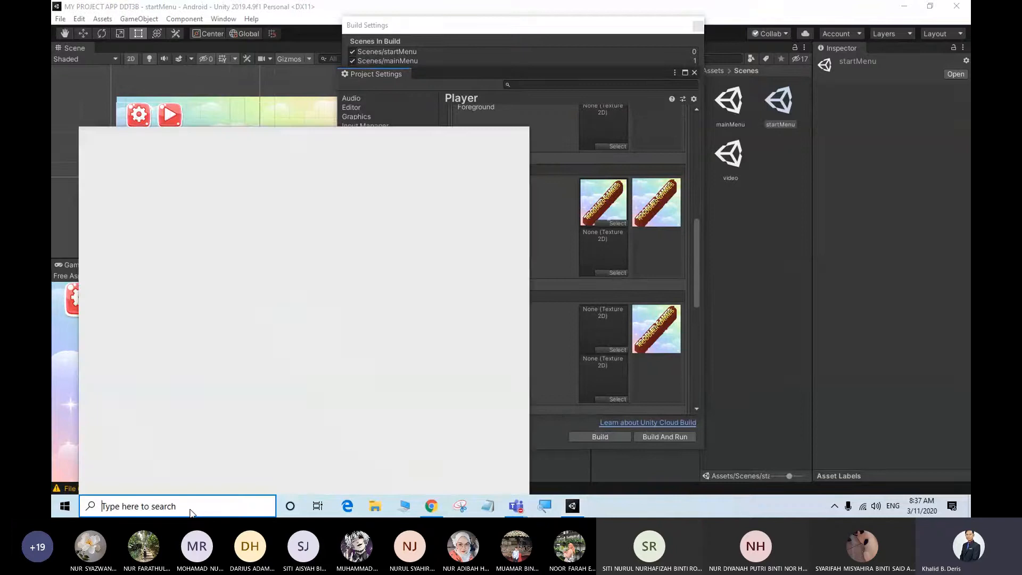
pyautogui.write('ILU')
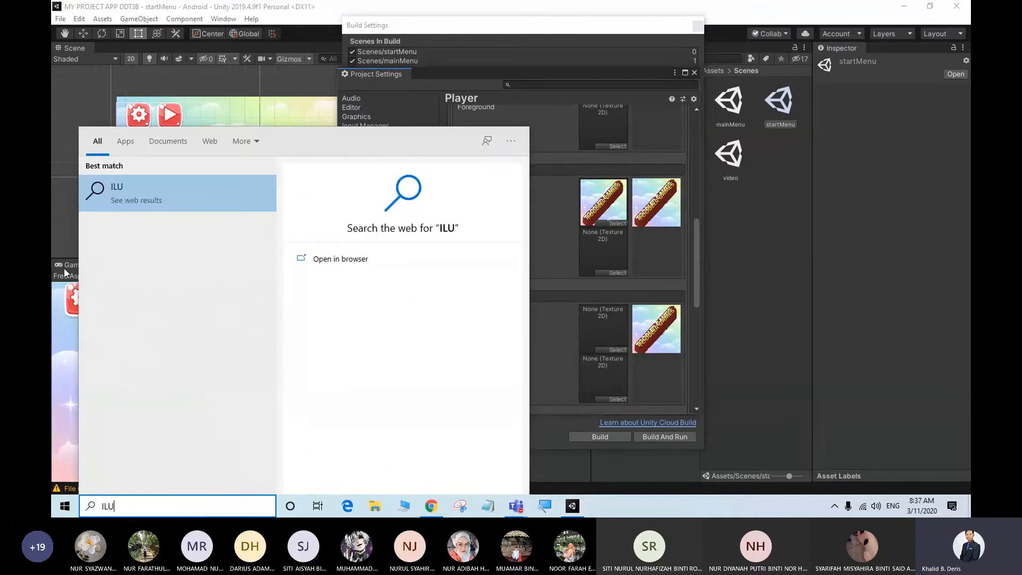
pyautogui.press('BackSpace')
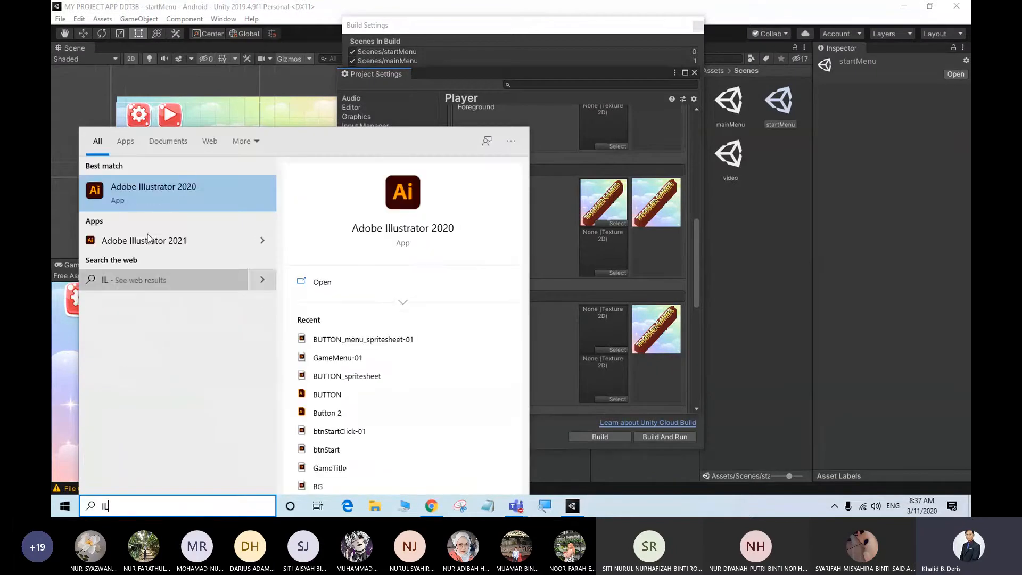
pyautogui.click(163, 196)
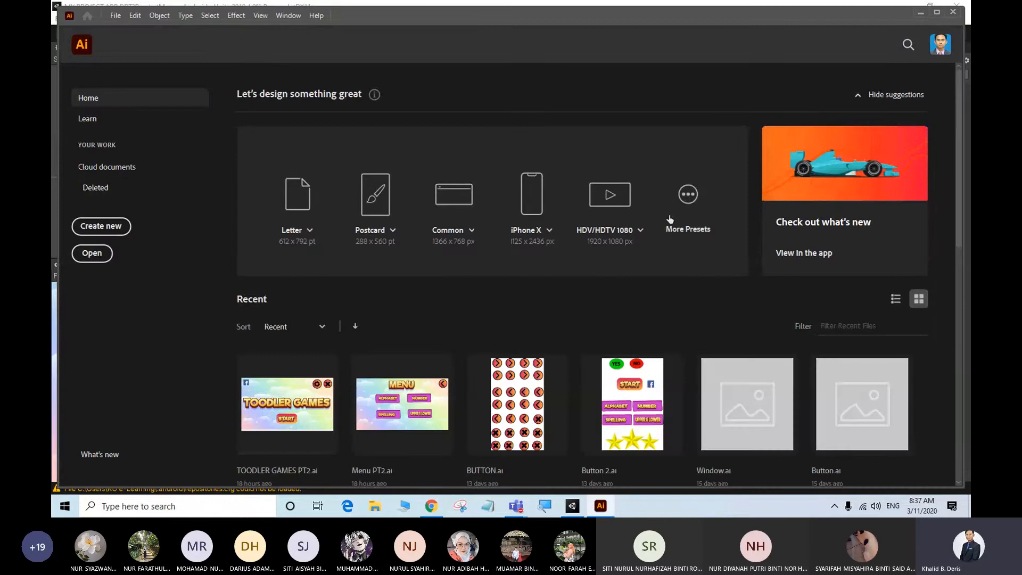
# Step: Create a new Mobile document 216 px wide and 216 px high, checking the size against Unity's xhdpi icon slot
pyautogui.click(687, 197)
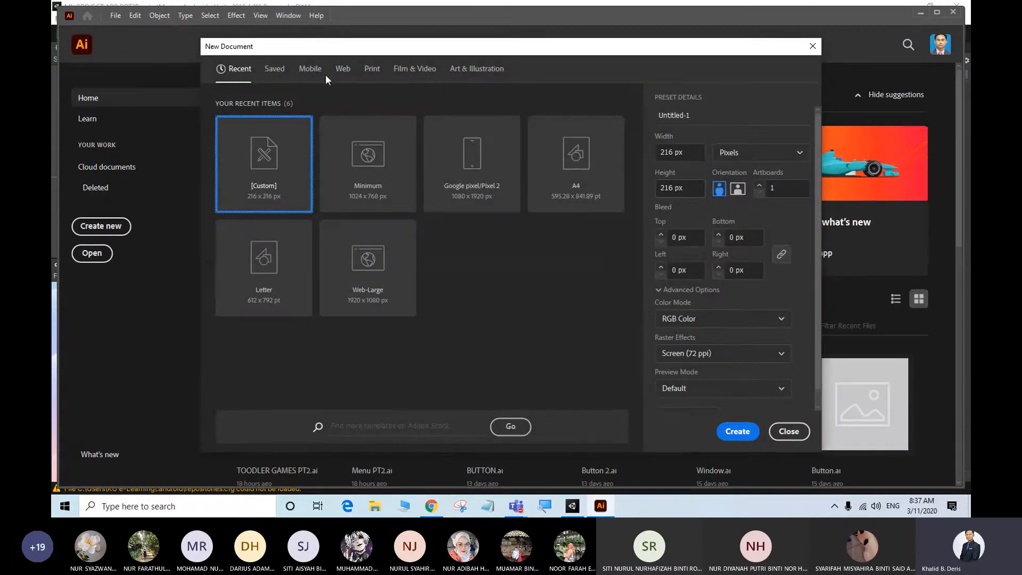
pyautogui.click(319, 78)
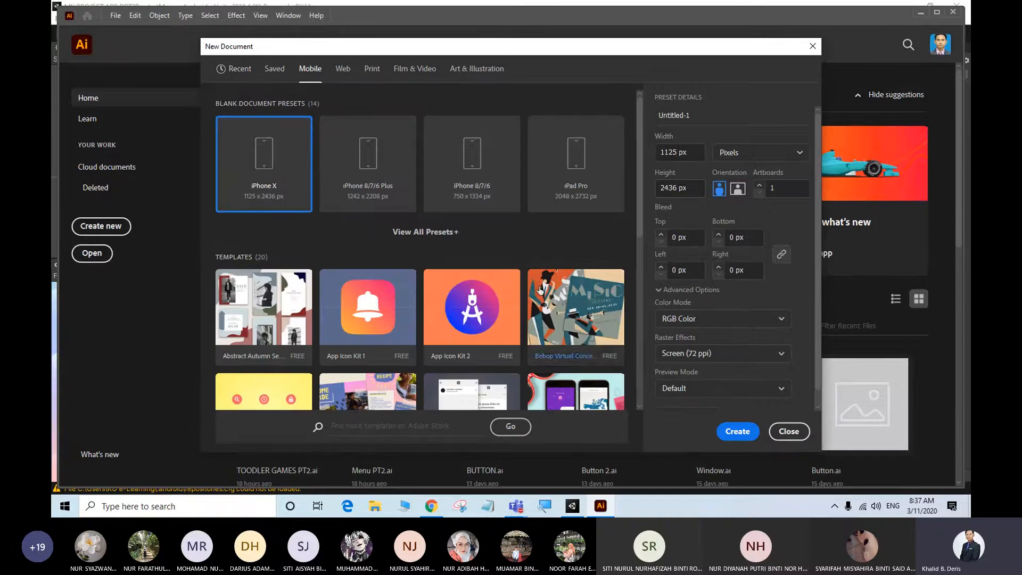
pyautogui.click(677, 151)
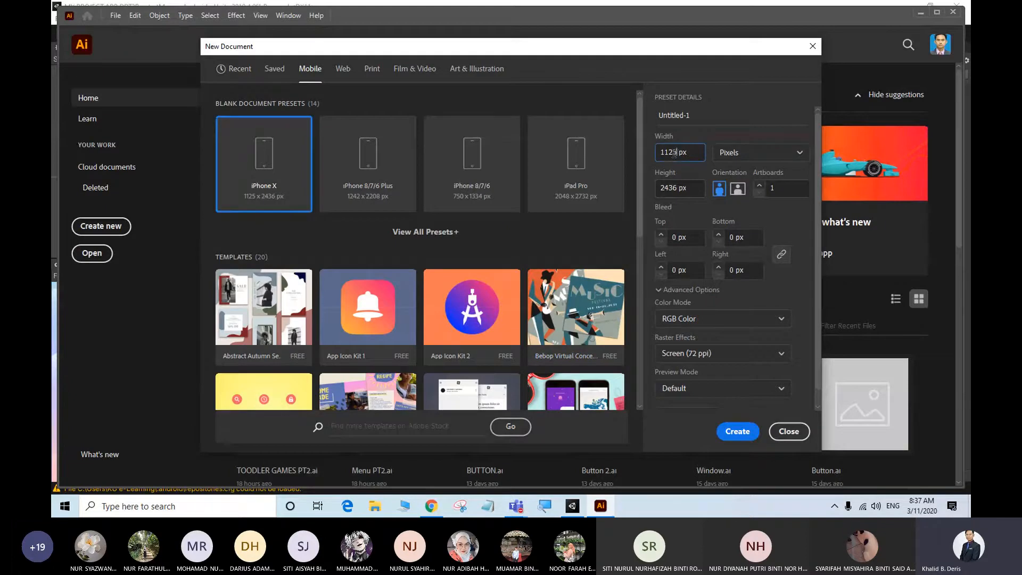
pyautogui.doubleClick(670, 152)
pyautogui.click(573, 507)
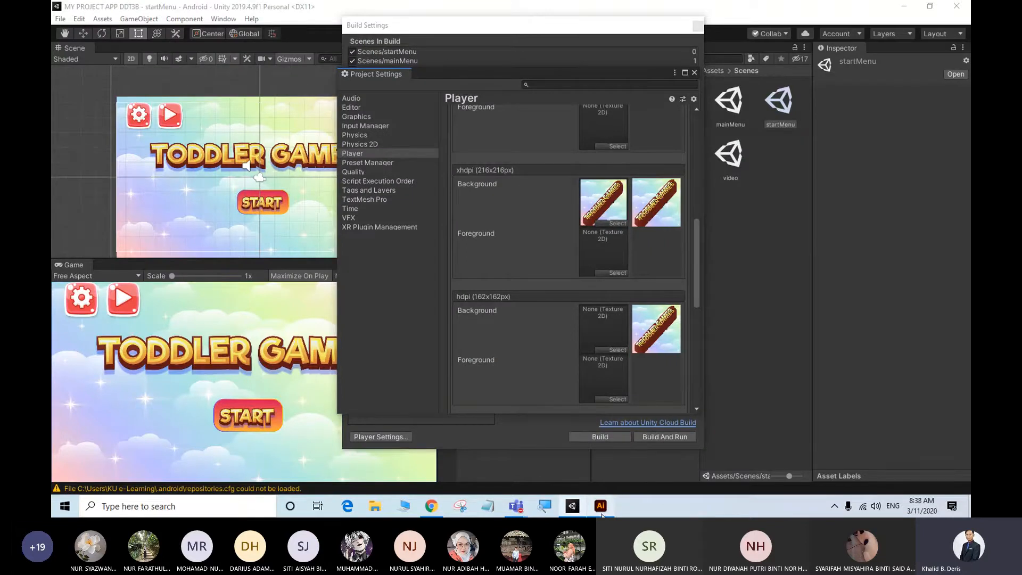
pyautogui.hotkey('alt', 'Tab')
pyautogui.write('216')
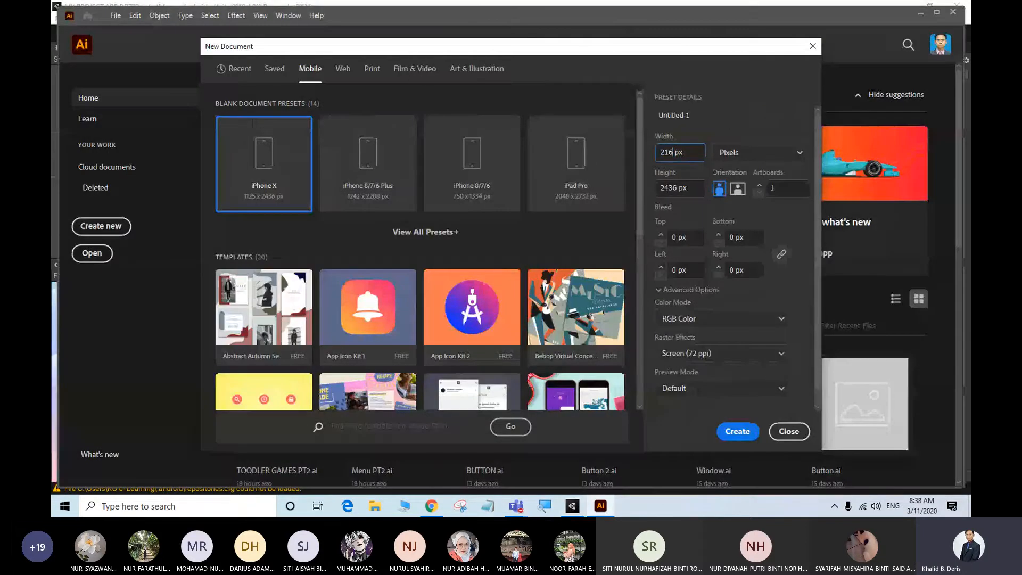
pyautogui.doubleClick(670, 188)
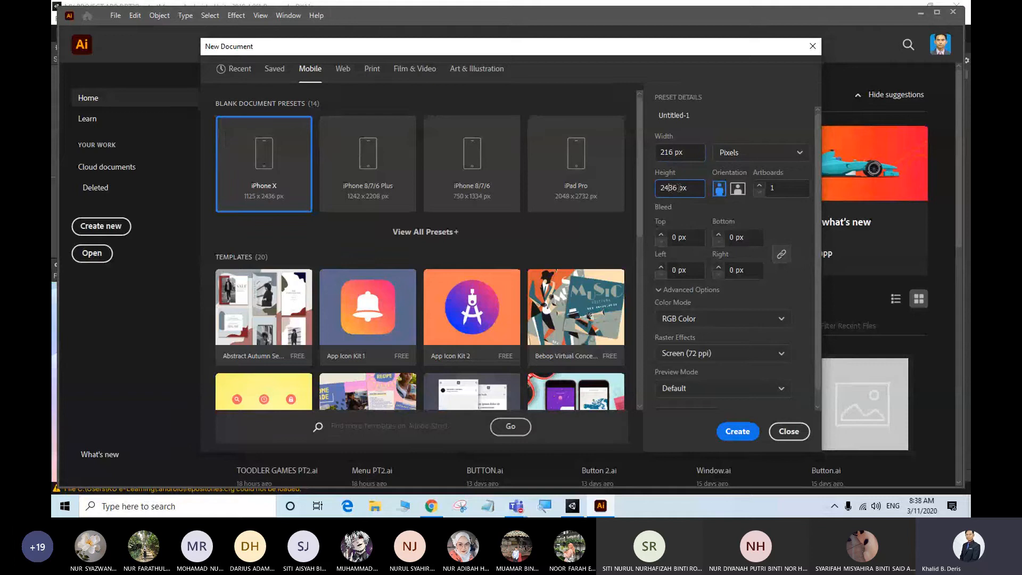
pyautogui.write('216')
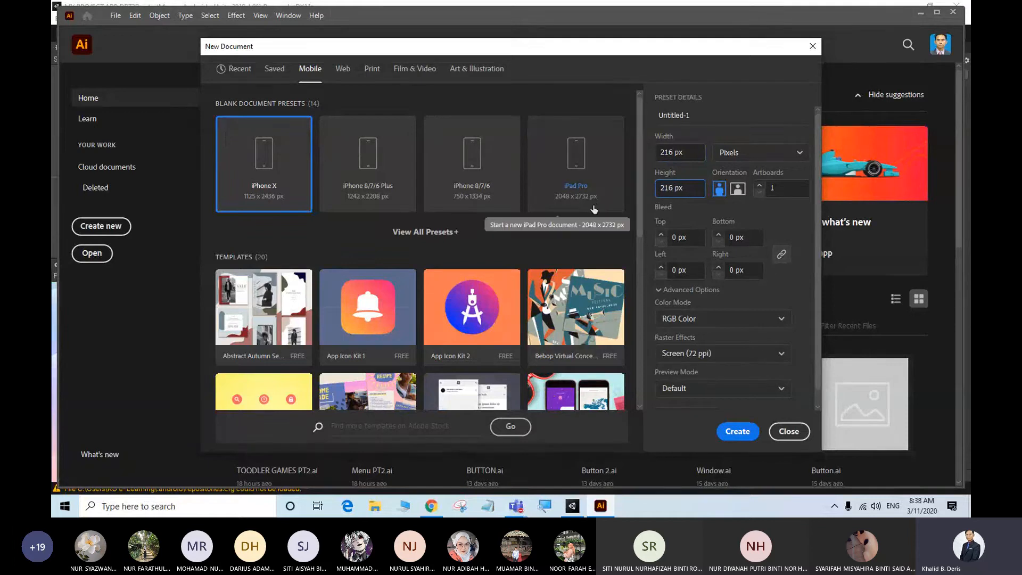
pyautogui.click(742, 433)
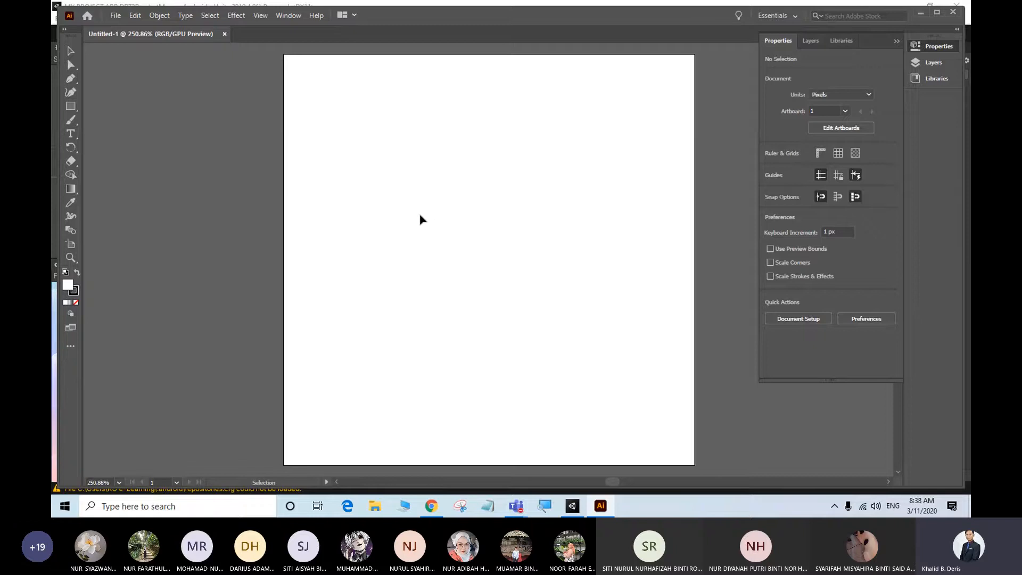
# Step: Examine the new document's artboard width and height with the Artboard tool
pyautogui.click(70, 244)
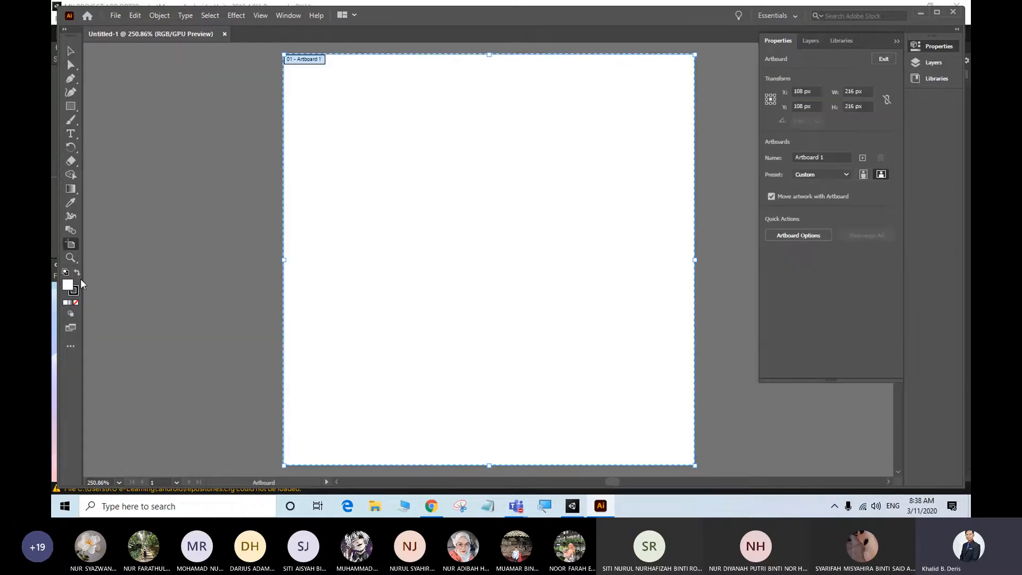
pyautogui.click(938, 47)
pyautogui.click(939, 47)
pyautogui.click(848, 92)
pyautogui.click(848, 107)
# Step: Open the recent file TOODLER GAMES PT2.ai
pyautogui.click(115, 16)
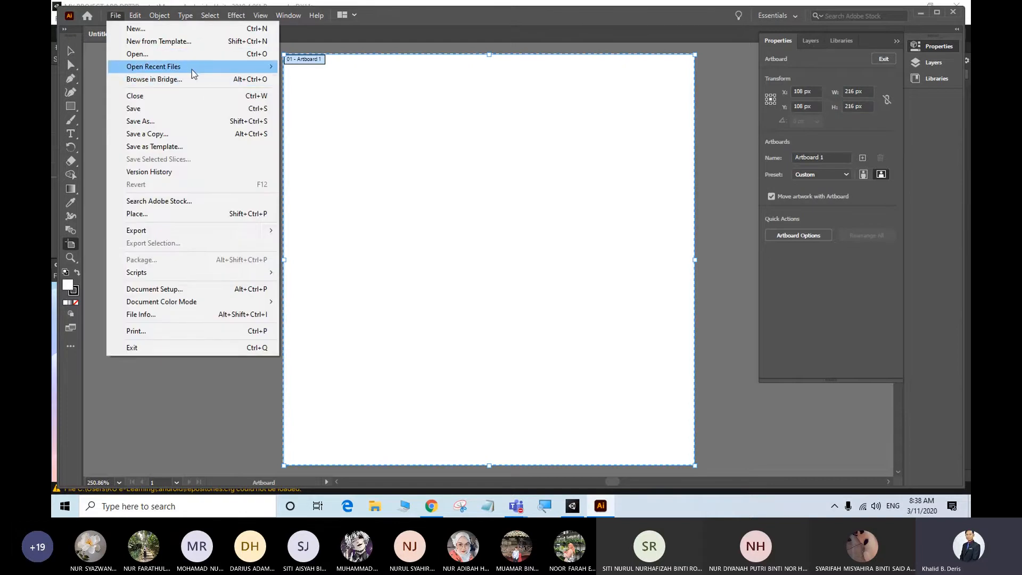
pyautogui.moveTo(193, 73)
pyautogui.click(344, 69)
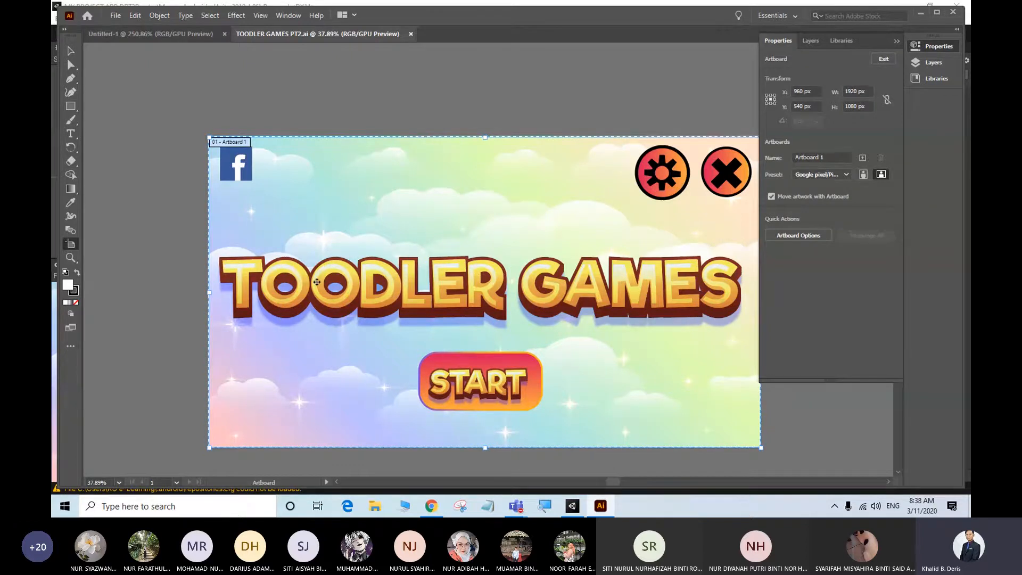
# Step: Move the TOODLER GAMES title above its artboard and copy it into the Untitled-1 document
pyautogui.press('v')
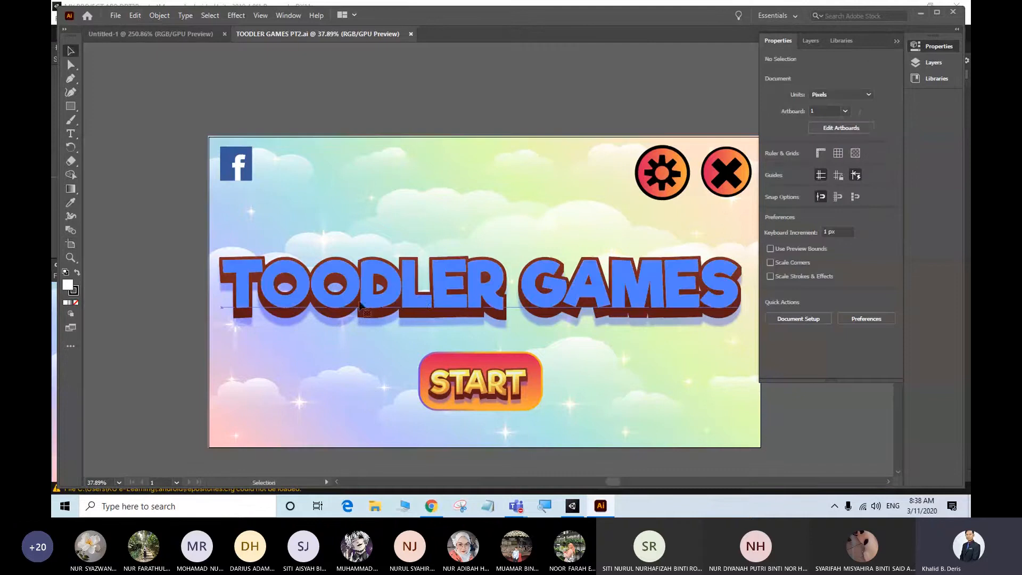
pyautogui.moveTo(419, 298); pyautogui.dragTo(432, 112)
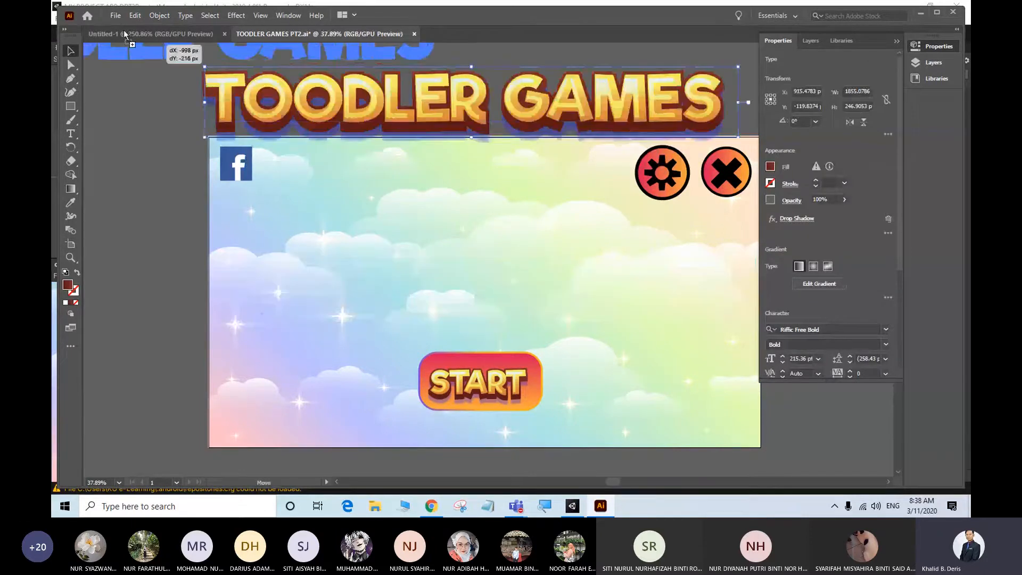
pyautogui.click(128, 33)
pyautogui.hotkey('ctrl', 'v')
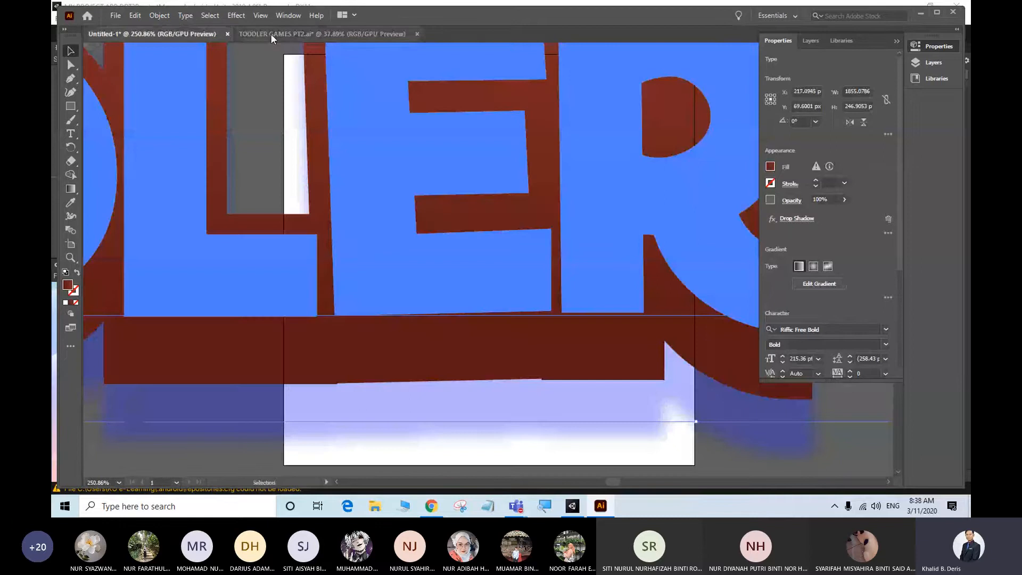
# Step: Copy the pastel cloud background from TOODLER GAMES PT2.ai into the Untitled-1 document, over the artboard
pyautogui.click(273, 33)
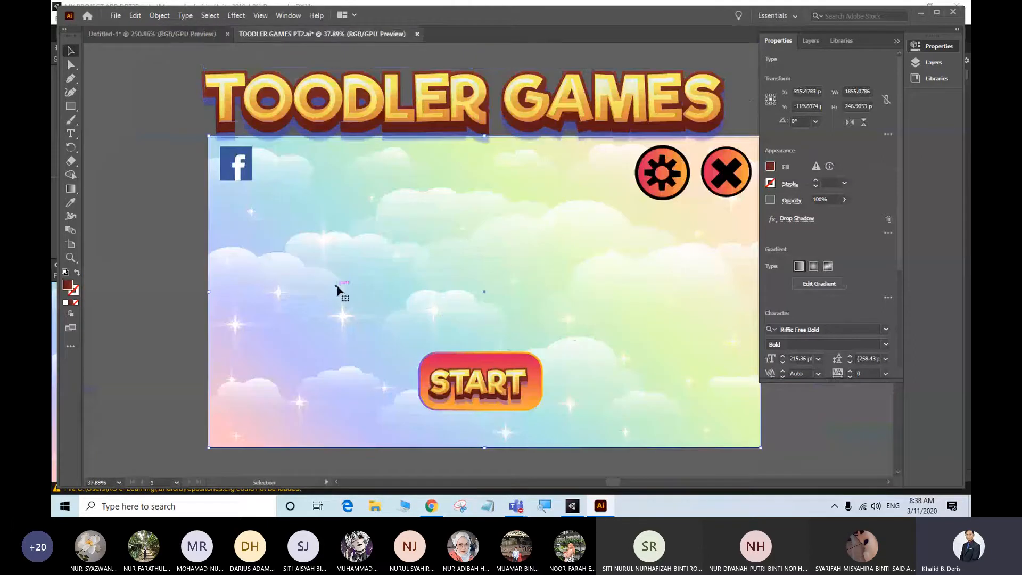
pyautogui.click(289, 314)
pyautogui.moveTo(241, 398); pyautogui.dragTo(164, 388)
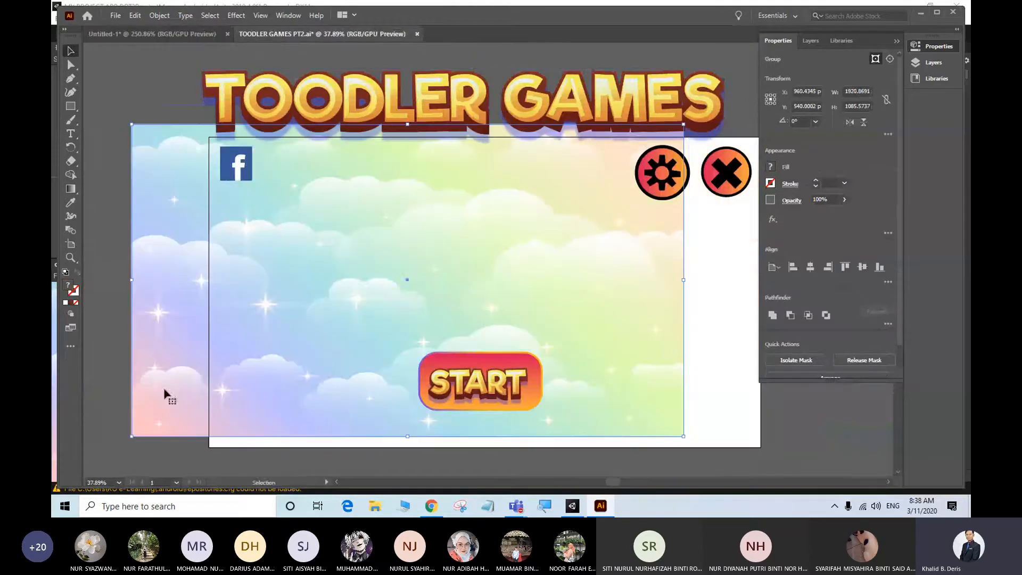
pyautogui.click(176, 36)
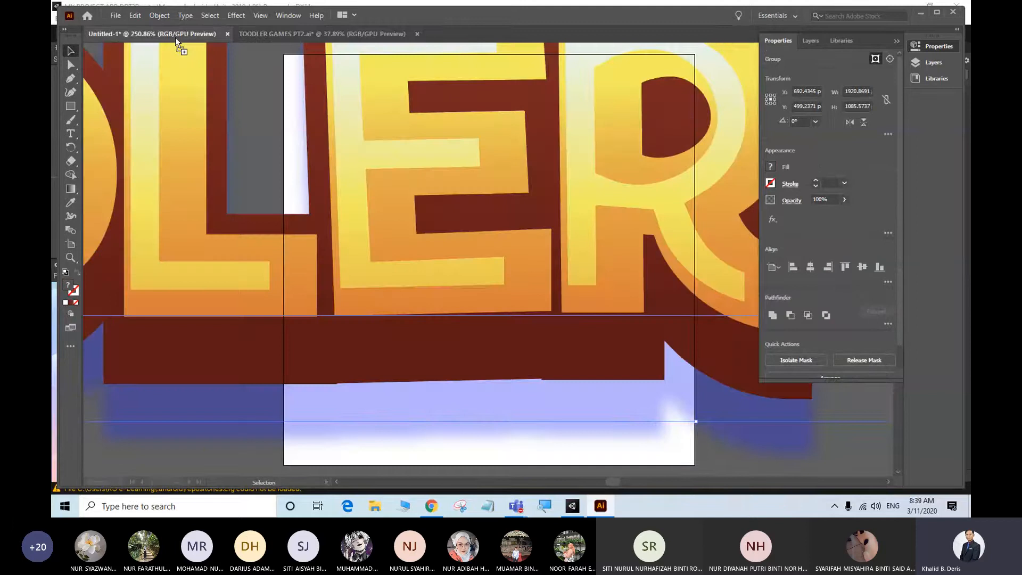
pyautogui.moveTo(177, 43); pyautogui.dragTo(375, 379)
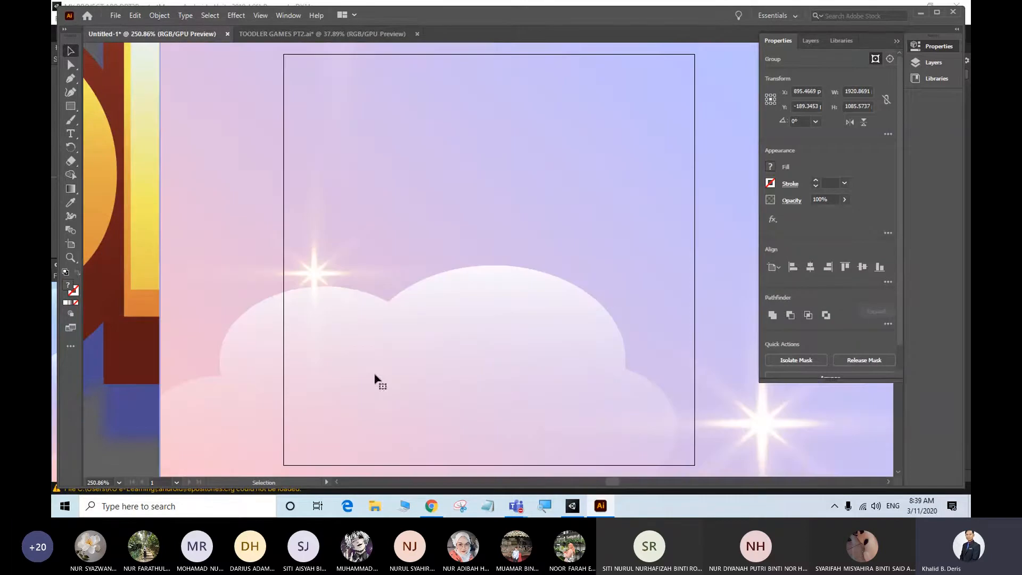
# Step: Align the cloud background's lower-left corner near the artboard's and scale it proportionally to about 400 × 226 px
pyautogui.keyDown('alt'); pyautogui.scroll(-11, 375, 380); pyautogui.keyUp('alt')
pyautogui.keyDown('alt'); pyautogui.scroll(2, 375, 376); pyautogui.keyUp('alt')
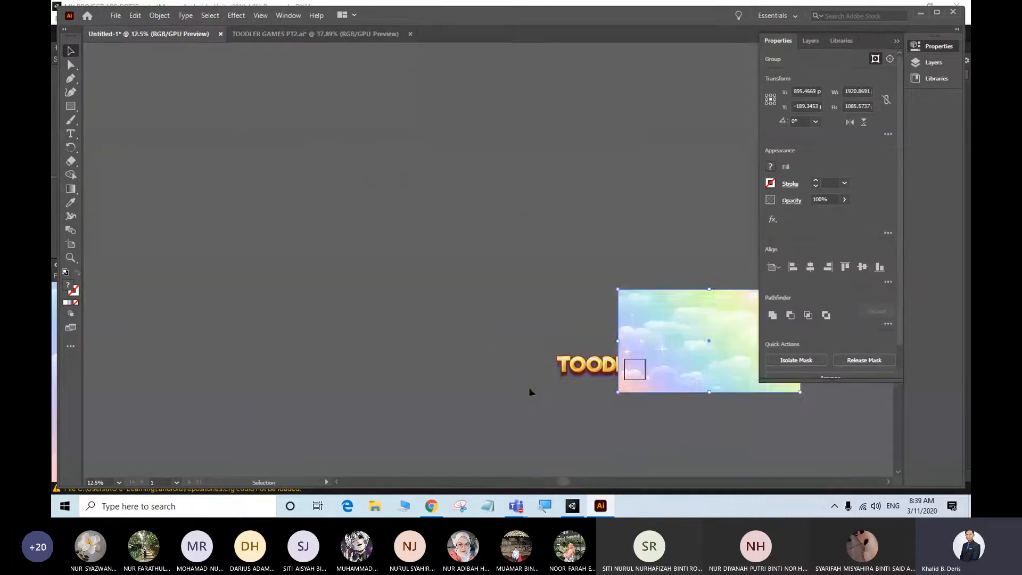
pyautogui.moveTo(530, 392); pyautogui.dragTo(327, 274)
pyautogui.moveTo(448, 211); pyautogui.dragTo(452, 197)
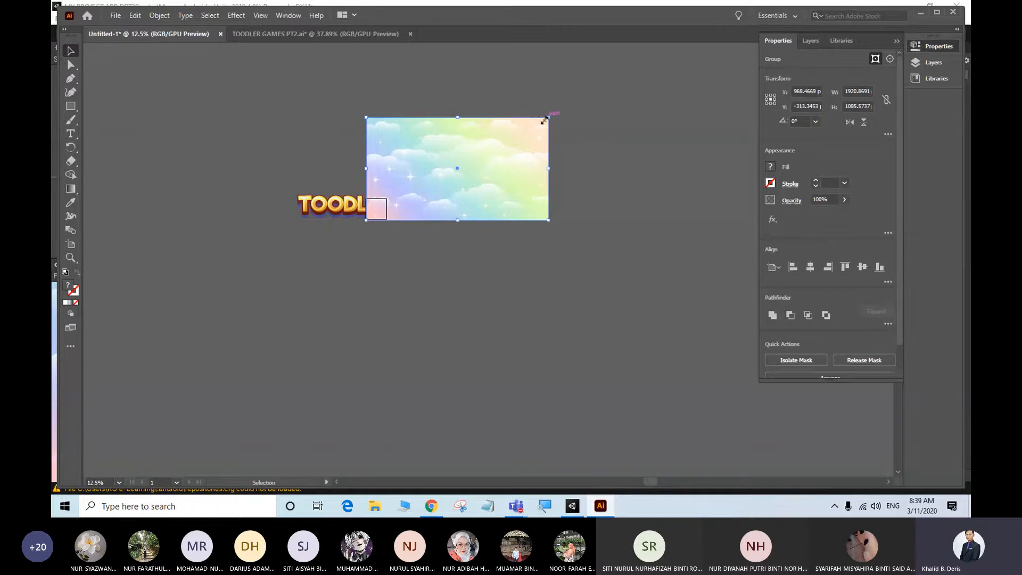
pyautogui.moveTo(546, 119); pyautogui.dragTo(407, 192)
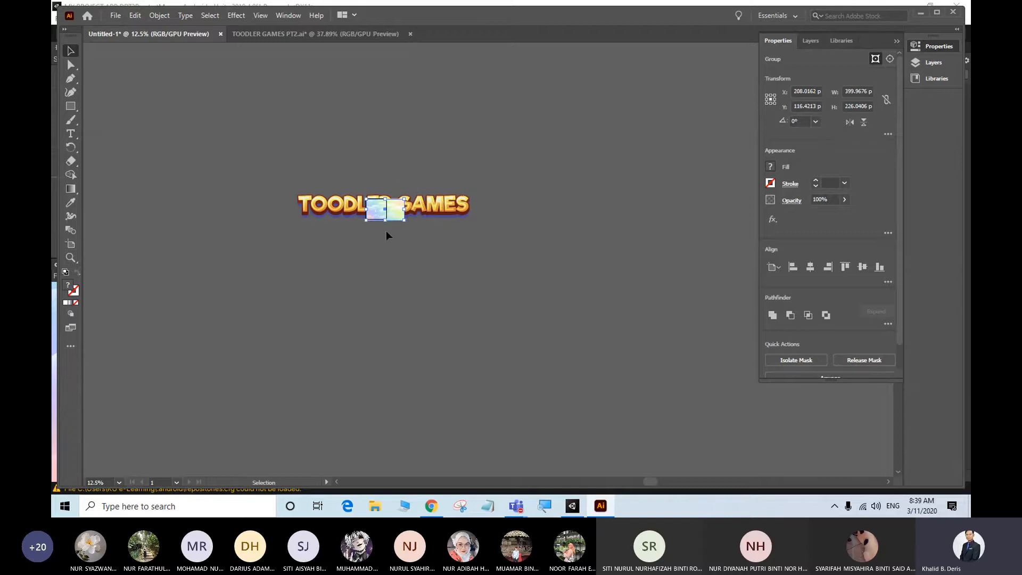
# Step: Nudge the cloud background left and up until it covers the whole artboard with its middle part, and deselect it
pyautogui.keyDown('alt'); pyautogui.scroll(4, 385, 231); pyautogui.keyUp('alt')
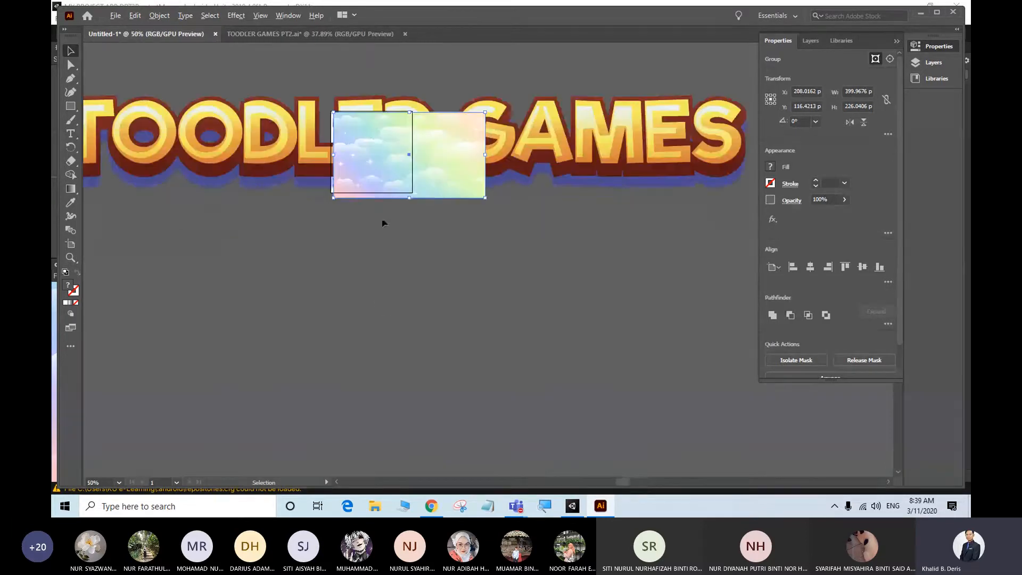
pyautogui.press('Left')
pyautogui.press('Left')
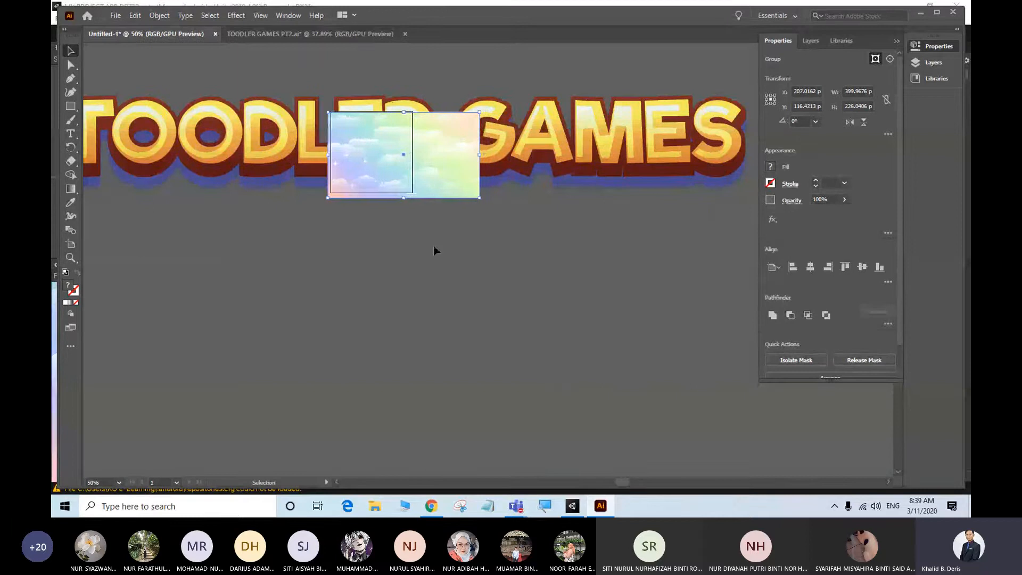
pyautogui.press('Left')
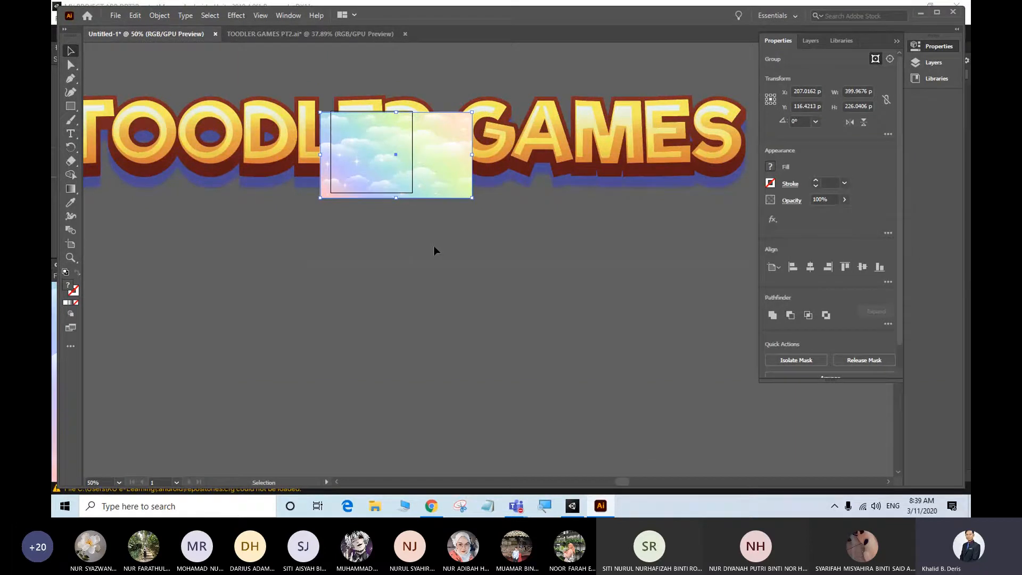
pyautogui.press('Left')
pyautogui.press('Left')
pyautogui.press('Left')
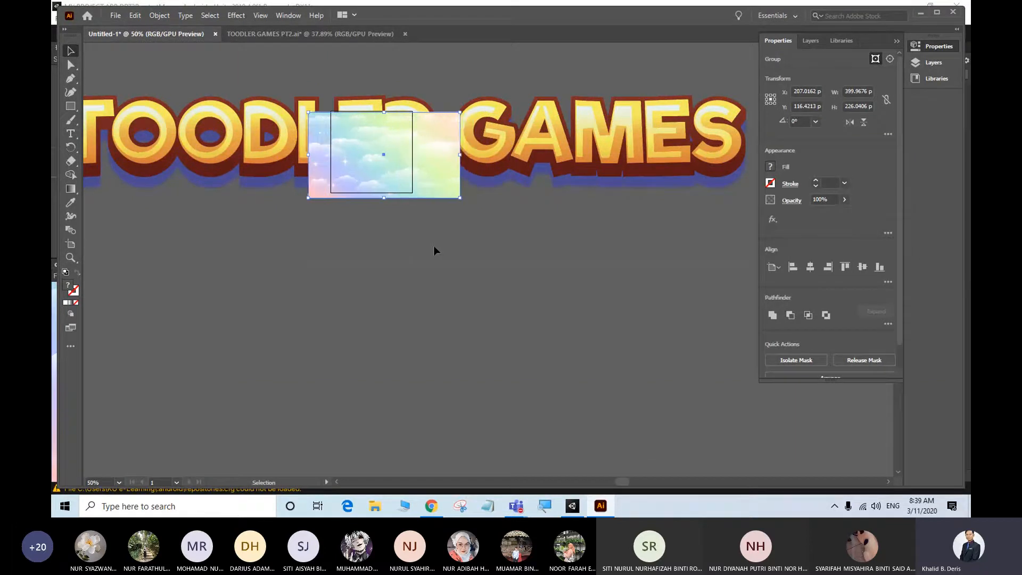
pyautogui.press('Up')
pyautogui.press('Up')
pyautogui.press('Up')
pyautogui.press('Up')
pyautogui.press('Left')
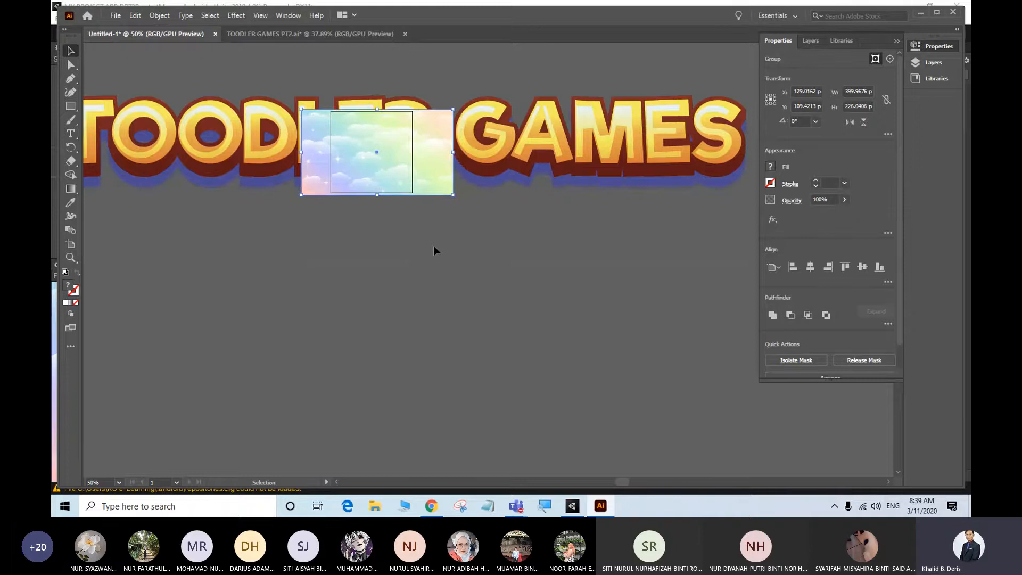
pyautogui.press('Left')
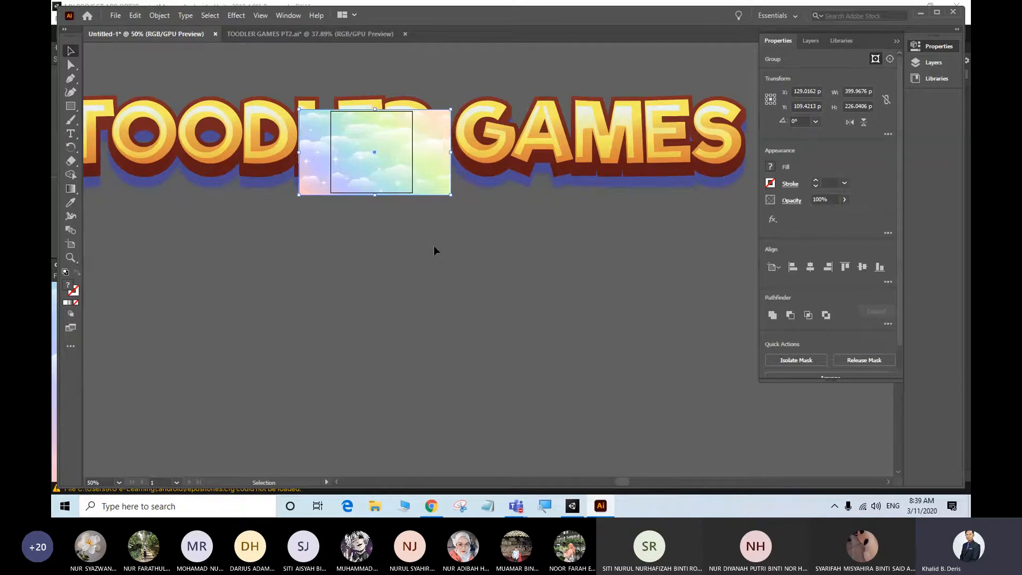
pyautogui.press('Left')
pyautogui.click(447, 270)
# Step: Select the TOODLER GAMES title among the objects of Layer 1 and swap its fill and stroke
pyautogui.click(522, 174)
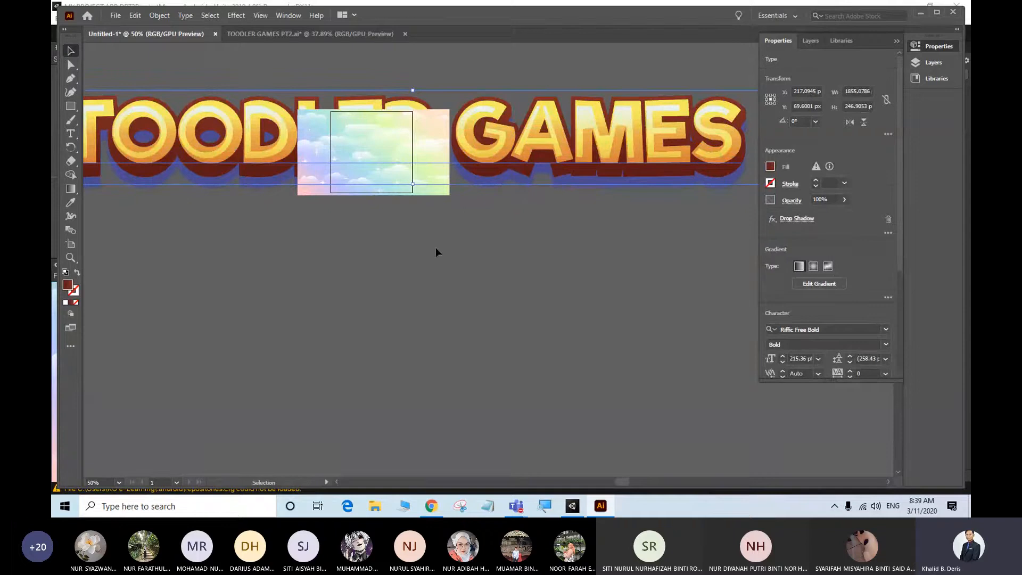
pyautogui.moveTo(591, 156); pyautogui.dragTo(594, 159)
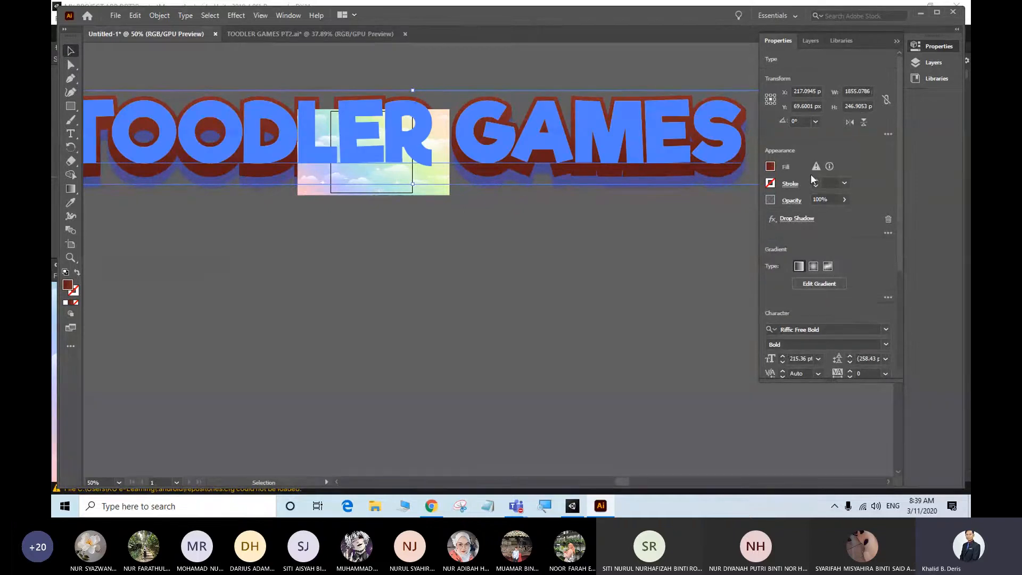
pyautogui.scroll(-1, 527, 152)
pyautogui.scroll(3, 526, 153)
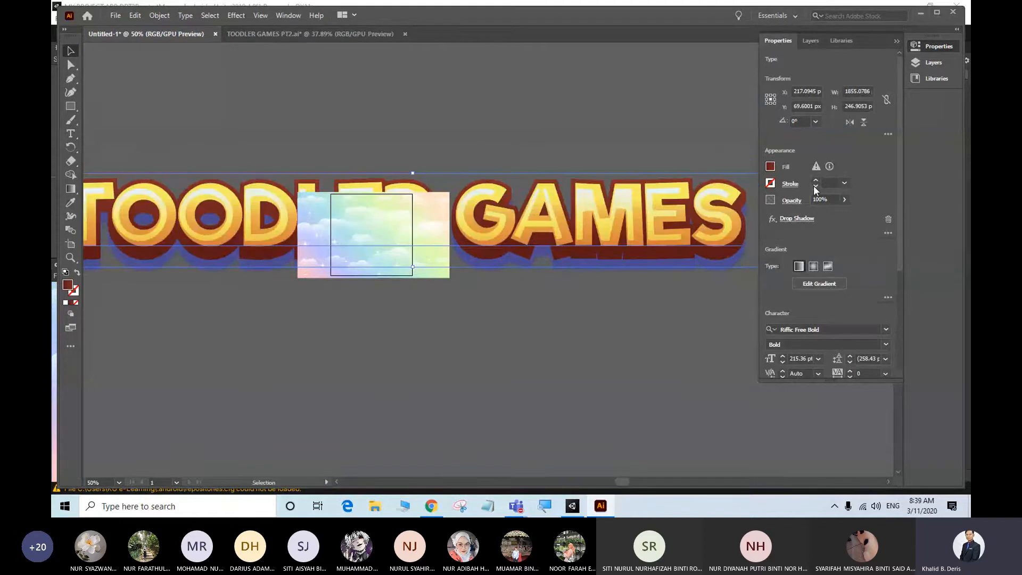
pyautogui.click(813, 42)
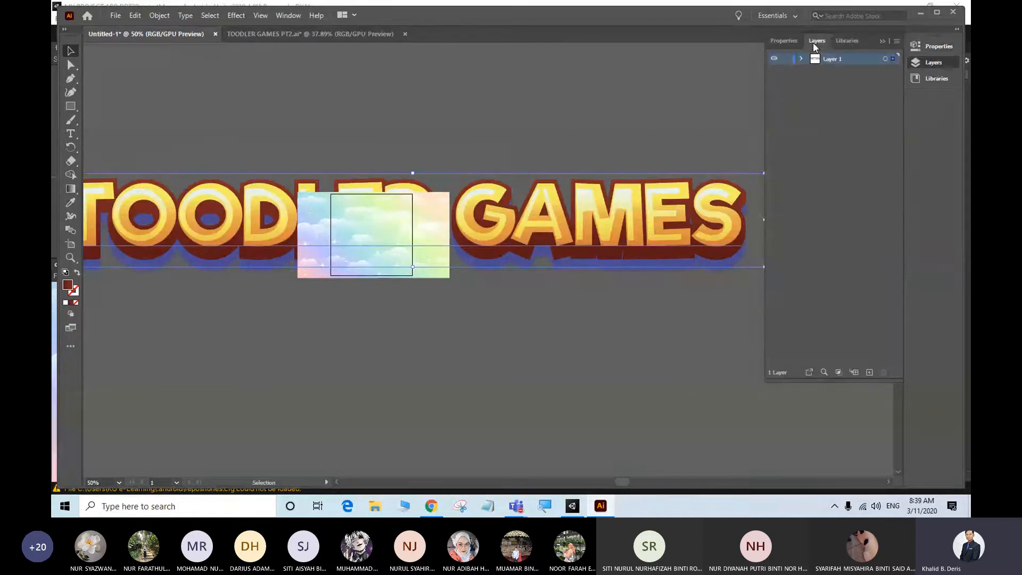
pyautogui.click(801, 59)
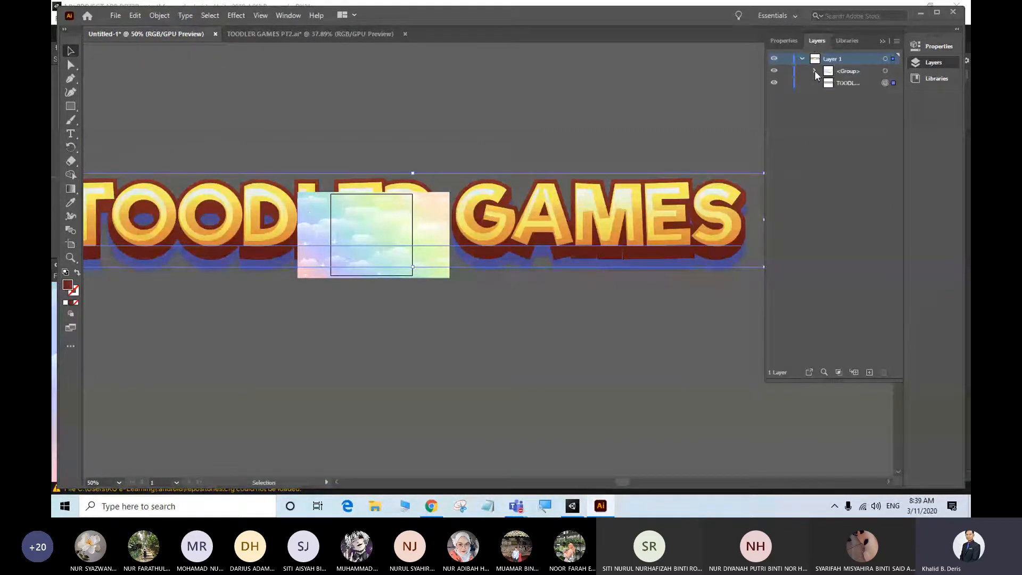
pyautogui.click(854, 84)
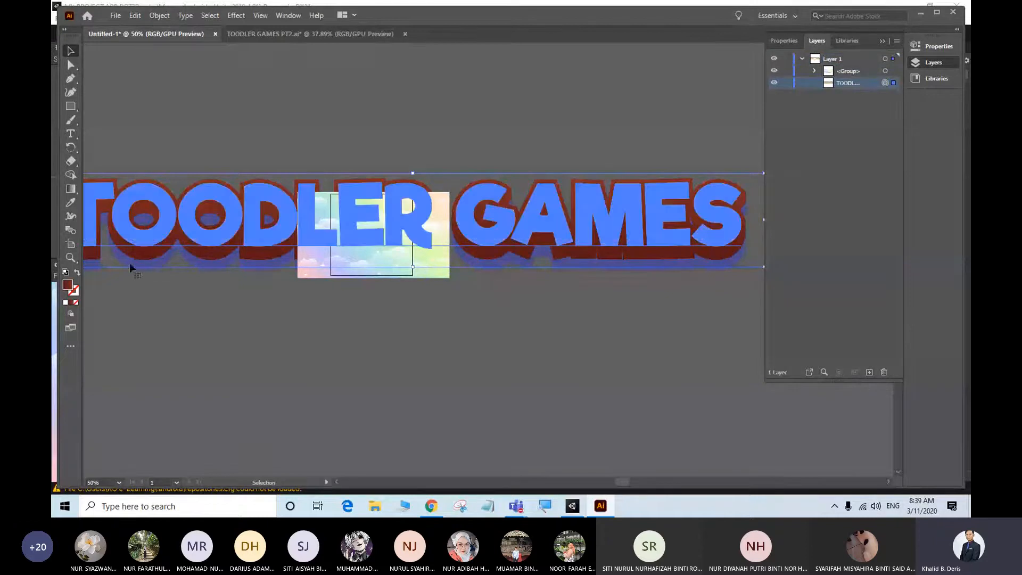
pyautogui.click(77, 272)
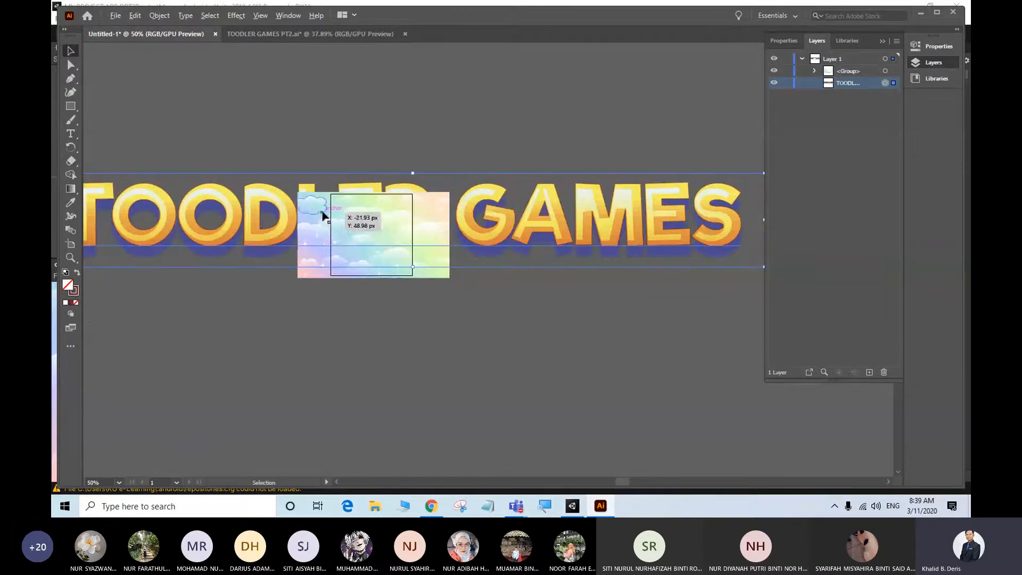
pyautogui.keyDown('alt'); pyautogui.scroll(-1, 323, 218); pyautogui.keyUp('alt')
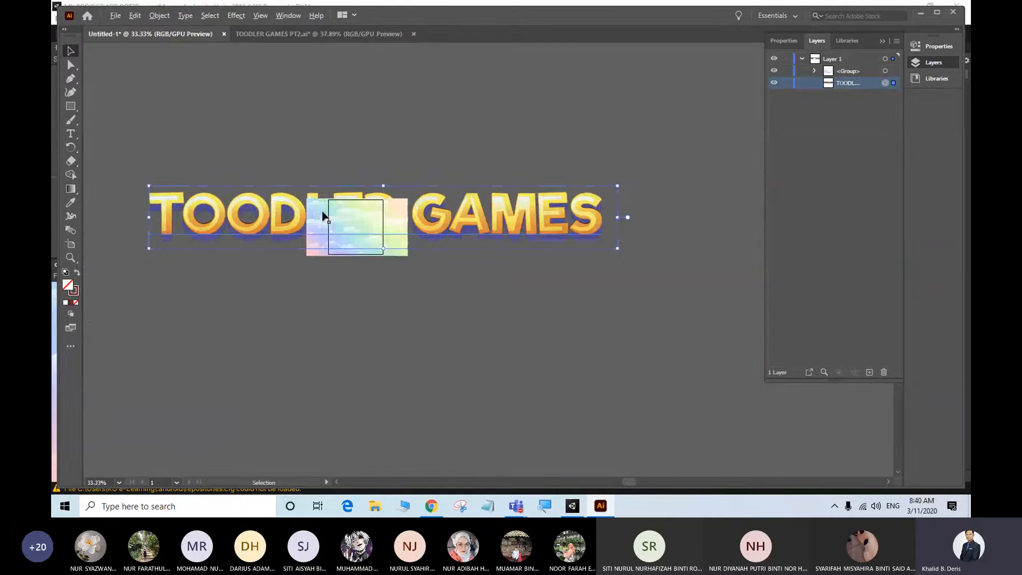
# Step: Scale the TOODLER GAMES title down over the artboard and bring it in front of the cloud background in Layer 1
pyautogui.keyDown('alt'); pyautogui.scroll(-1, 323, 216); pyautogui.keyUp('alt')
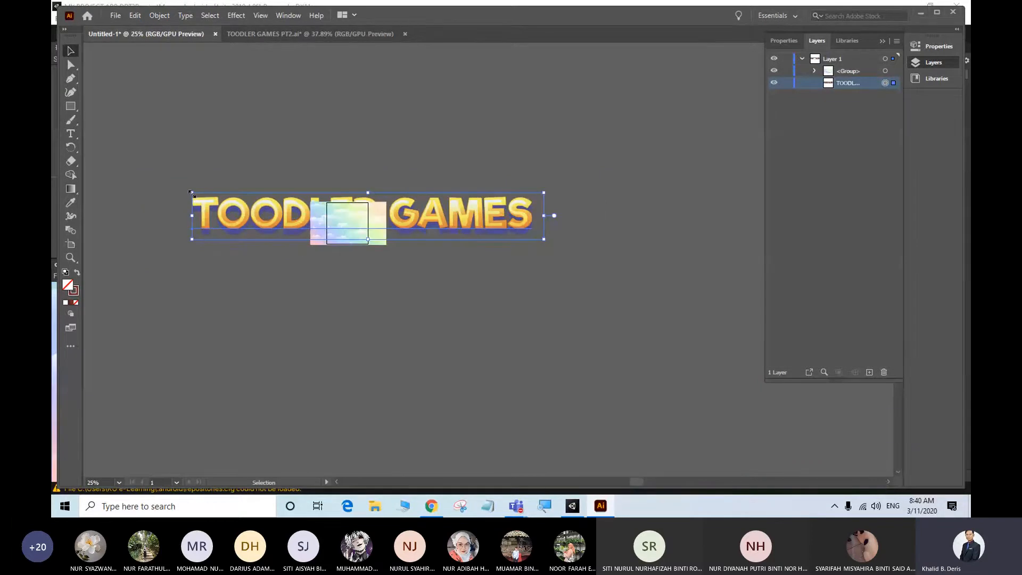
pyautogui.moveTo(190, 193); pyautogui.dragTo(485, 231)
pyautogui.moveTo(505, 240); pyautogui.dragTo(342, 229)
pyautogui.keyDown('alt'); pyautogui.scroll(2, 344, 220); pyautogui.keyUp('alt')
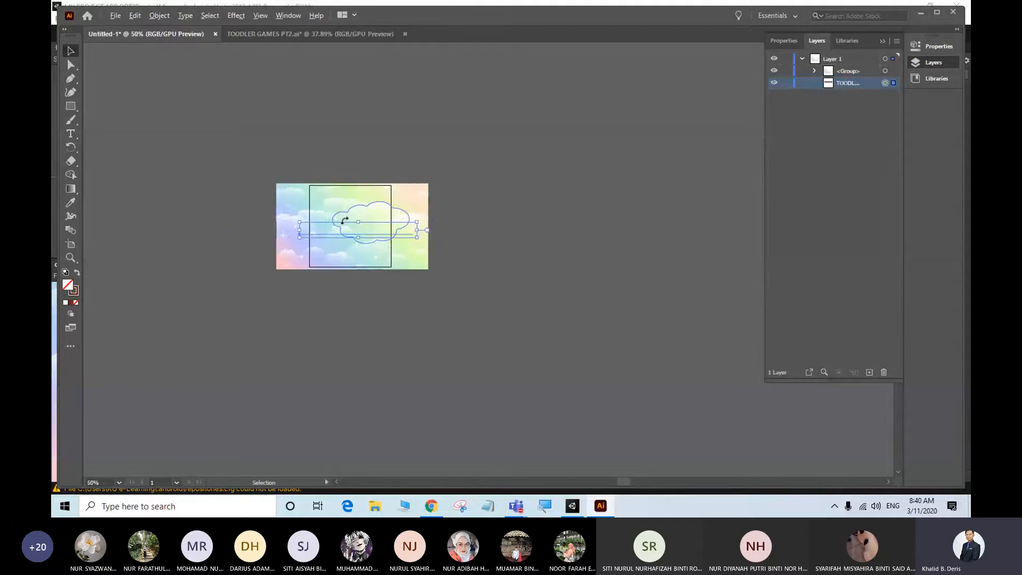
pyautogui.keyDown('alt'); pyautogui.scroll(4, 344, 222); pyautogui.keyUp('alt')
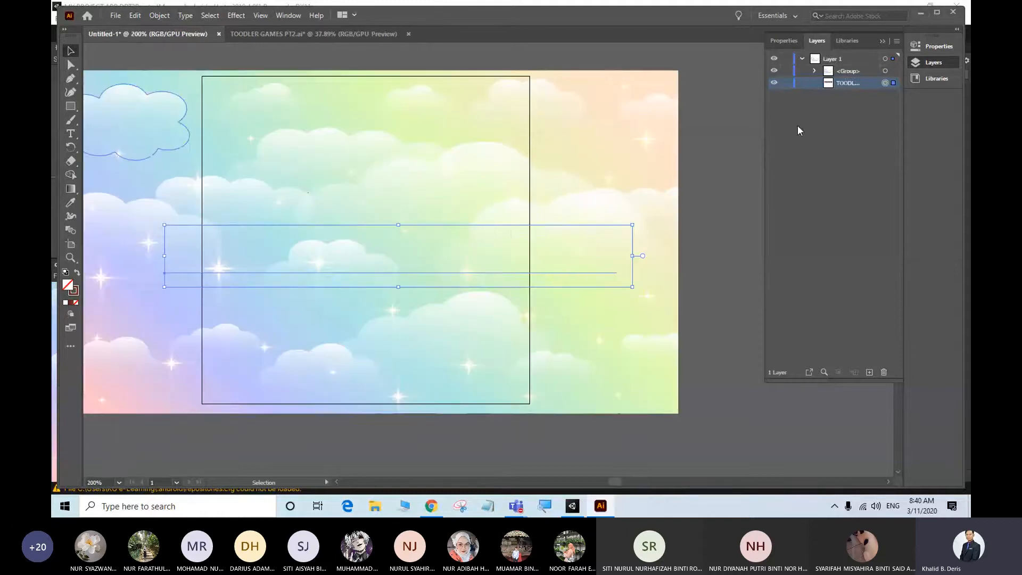
pyautogui.moveTo(858, 86); pyautogui.dragTo(849, 65)
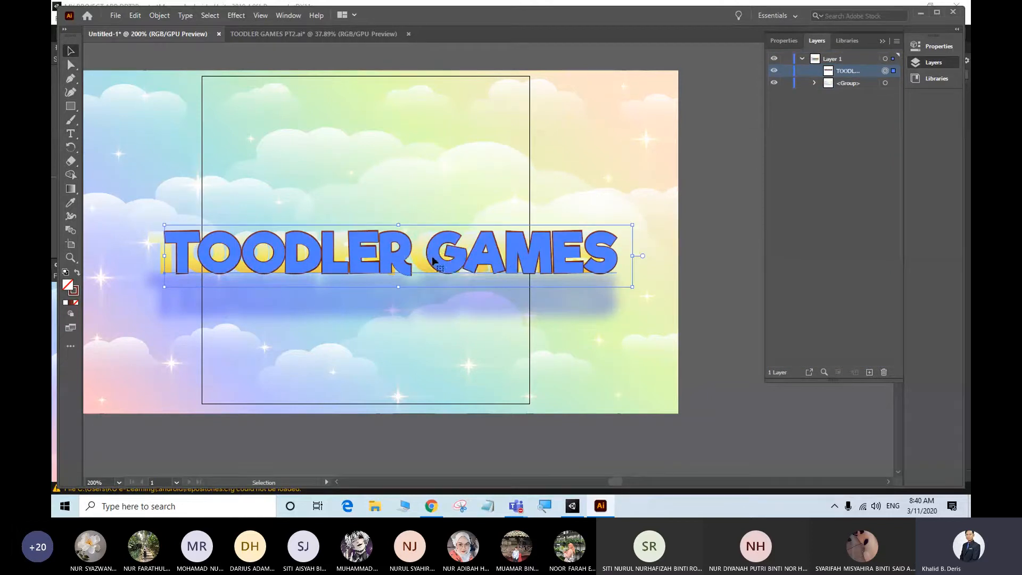
# Step: Replace the space in the title with a line break, putting TOODLER and GAMES on separate lines
pyautogui.click(71, 134)
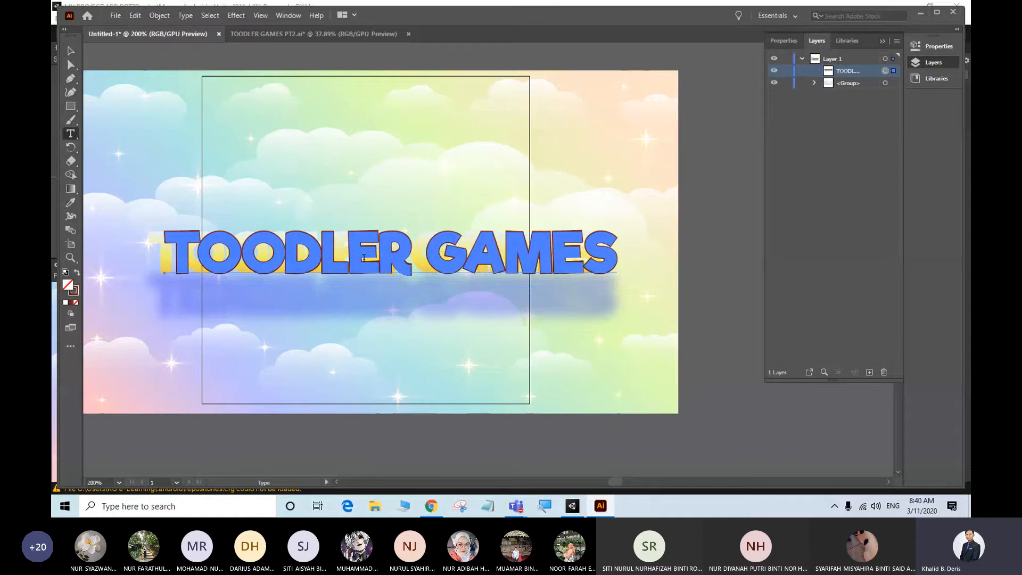
pyautogui.click(420, 272)
pyautogui.press('BackSpace')
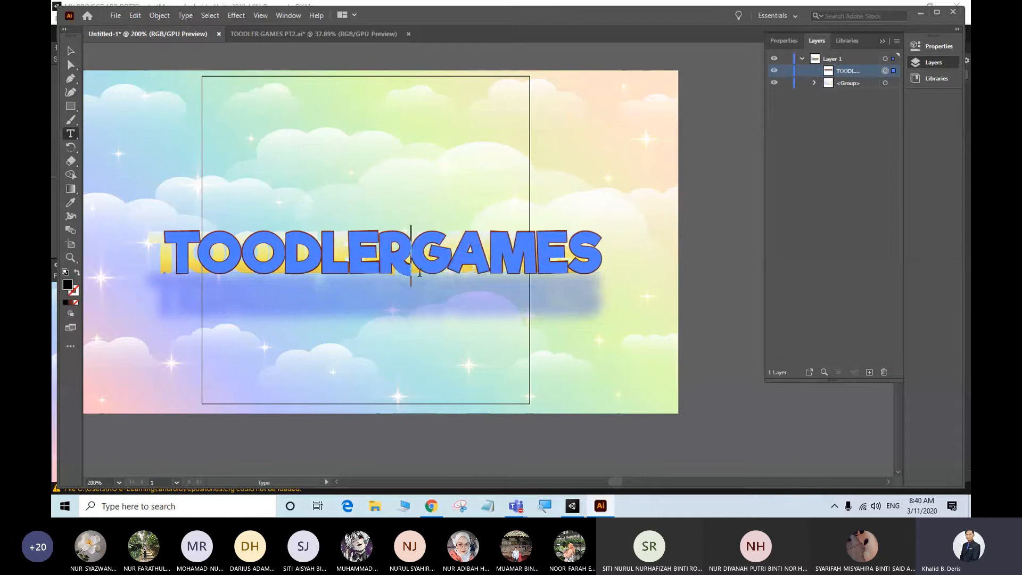
pyautogui.press('Return')
# Step: Center-align both lines of the title text
pyautogui.hotkey('ctrl', 'a')
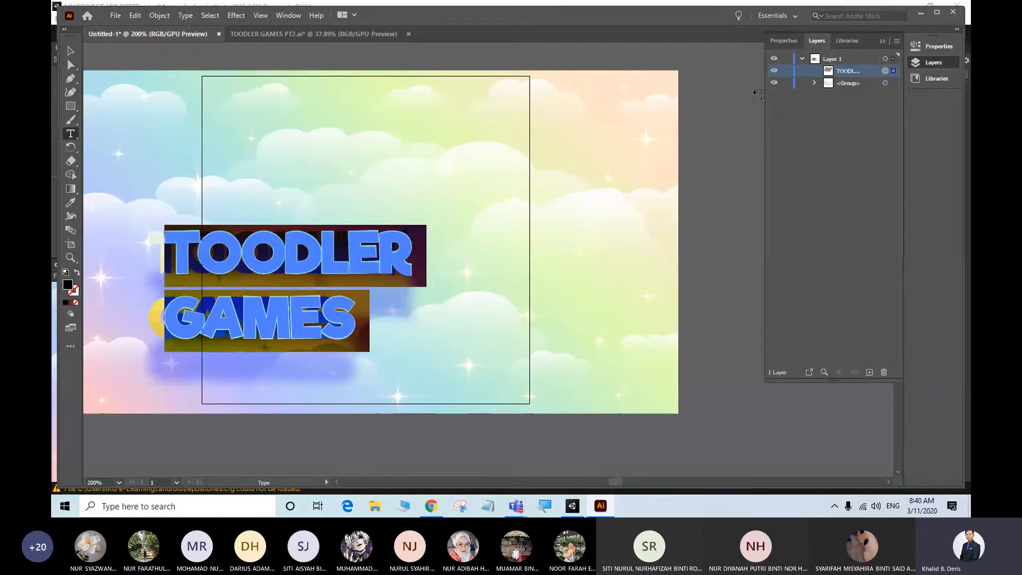
pyautogui.click(934, 46)
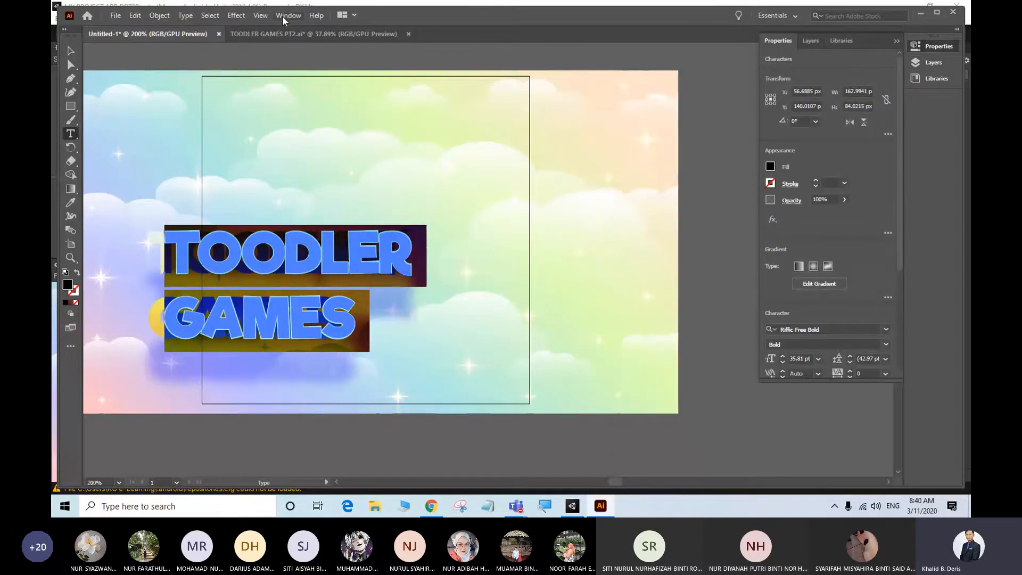
pyautogui.hotkey('ctrl', 'a')
pyautogui.scroll(-3, 788, 240)
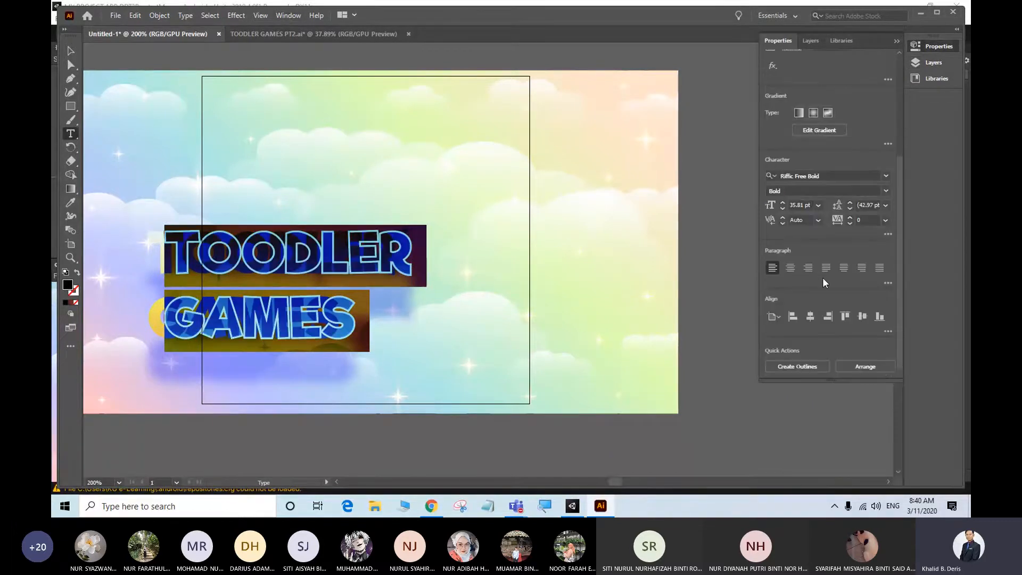
pyautogui.click(791, 268)
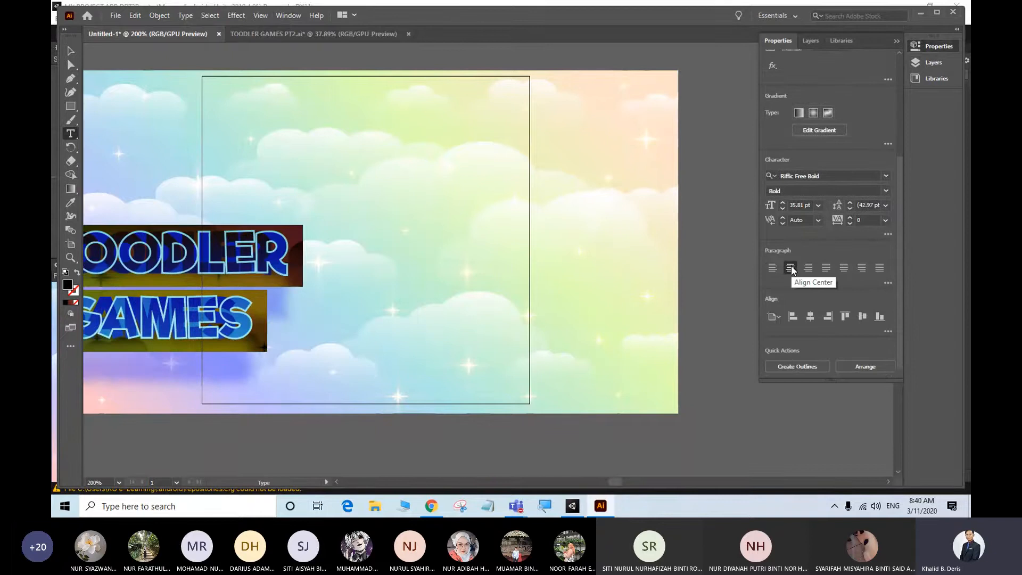
# Step: Move the two-line title to the middle of the artboard and enlarge it to about 202 × 104 px
pyautogui.click(70, 50)
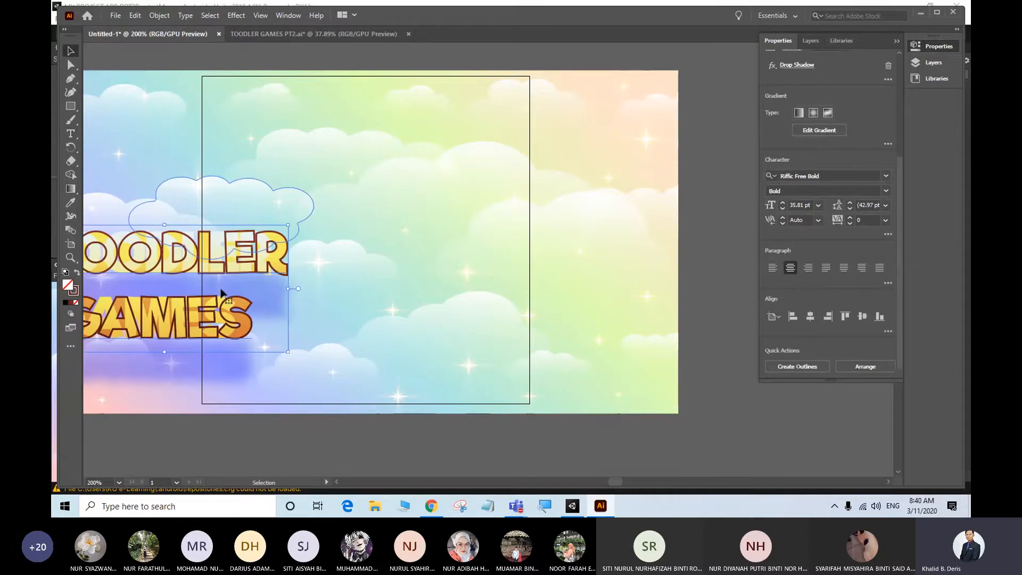
pyautogui.moveTo(188, 266); pyautogui.dragTo(388, 223)
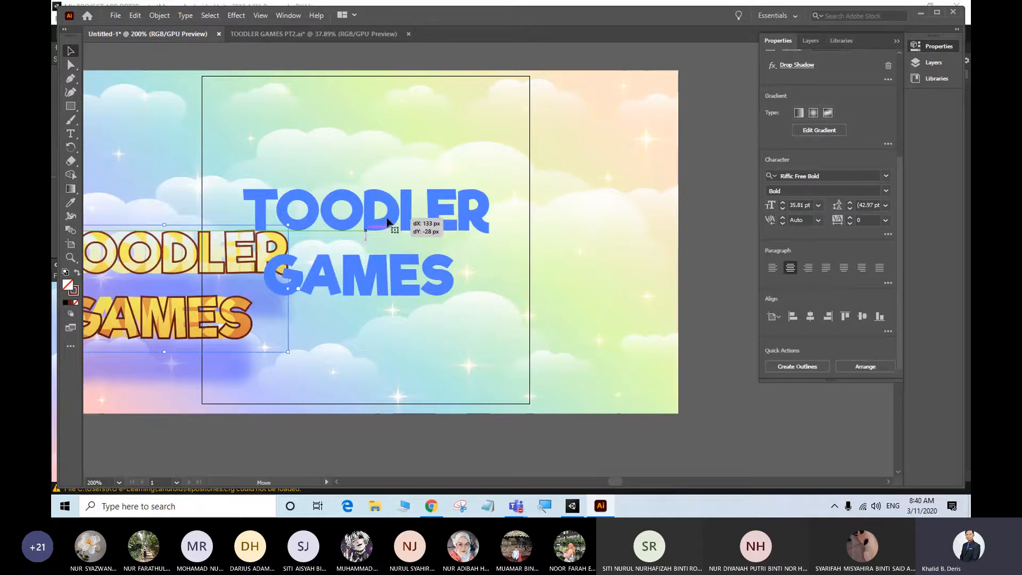
pyautogui.moveTo(388, 222); pyautogui.dragTo(388, 223)
pyautogui.click(716, 246)
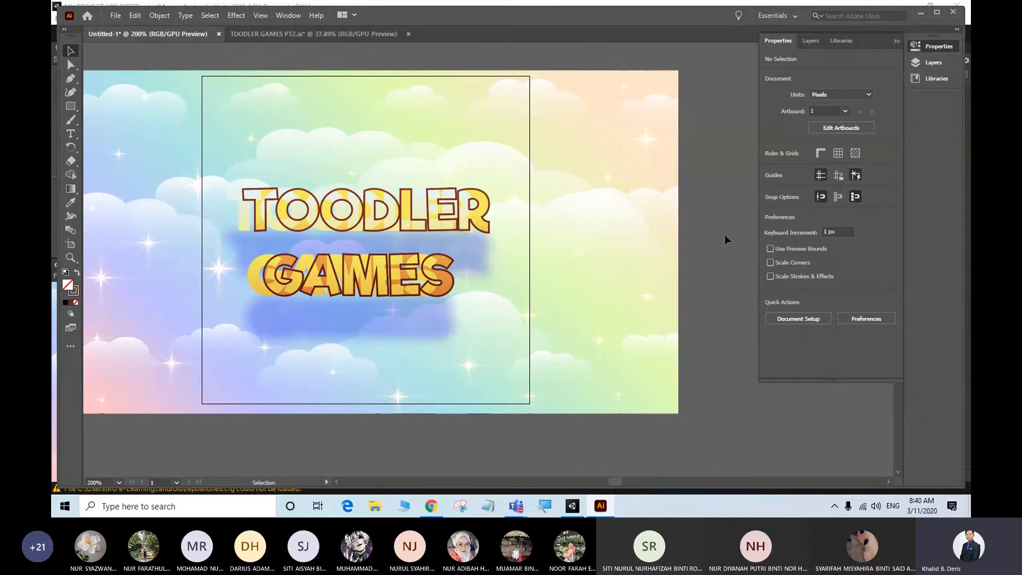
pyautogui.moveTo(586, 202); pyautogui.dragTo(492, 215)
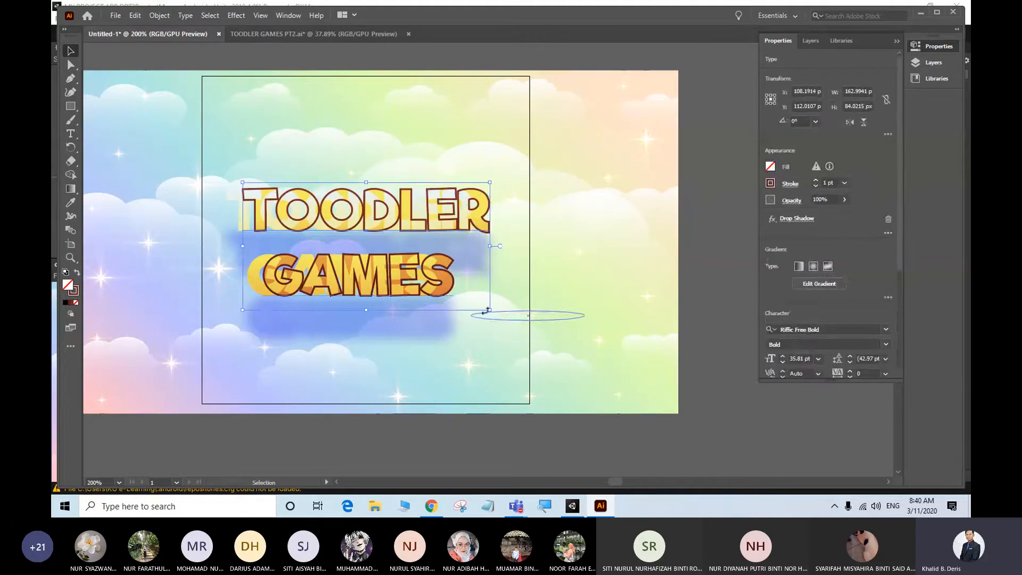
pyautogui.moveTo(490, 310); pyautogui.dragTo(601, 340)
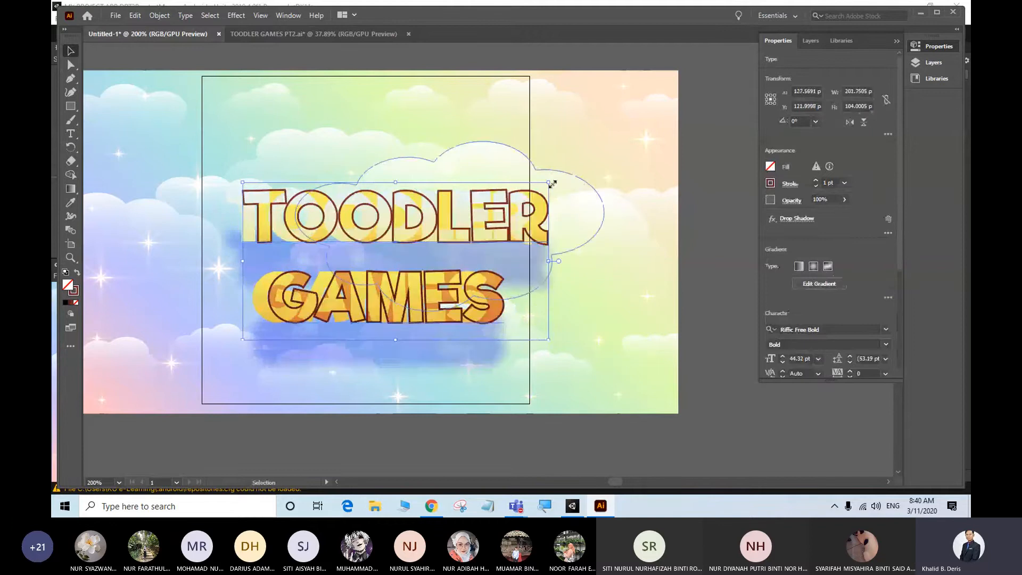
# Step: Rotate the title about 47° counterclockwise and shift it slightly up and left so the lettering fits inside the artboard
pyautogui.moveTo(555, 179); pyautogui.dragTo(448, 87)
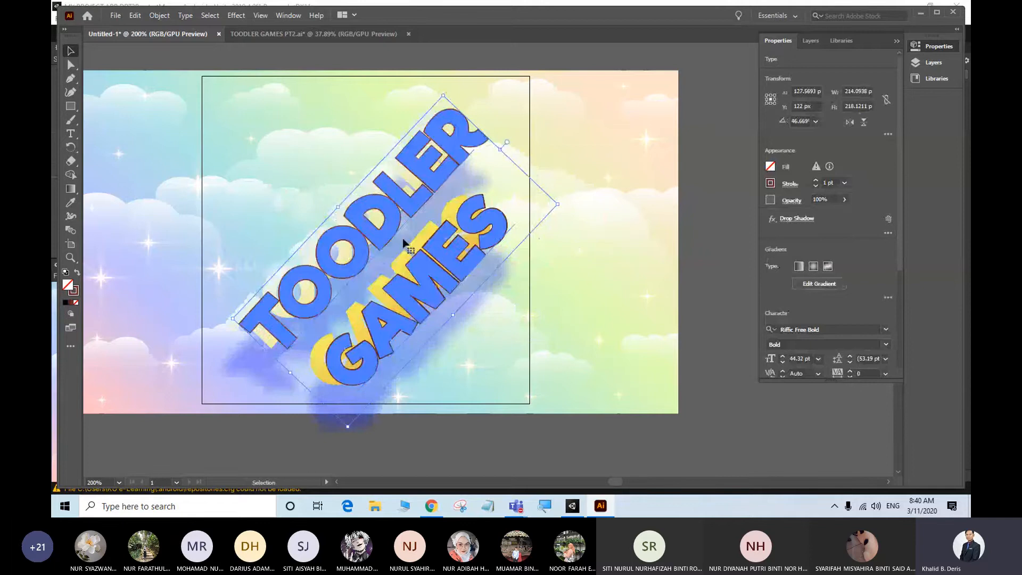
pyautogui.moveTo(396, 210); pyautogui.dragTo(376, 191)
pyautogui.click(628, 223)
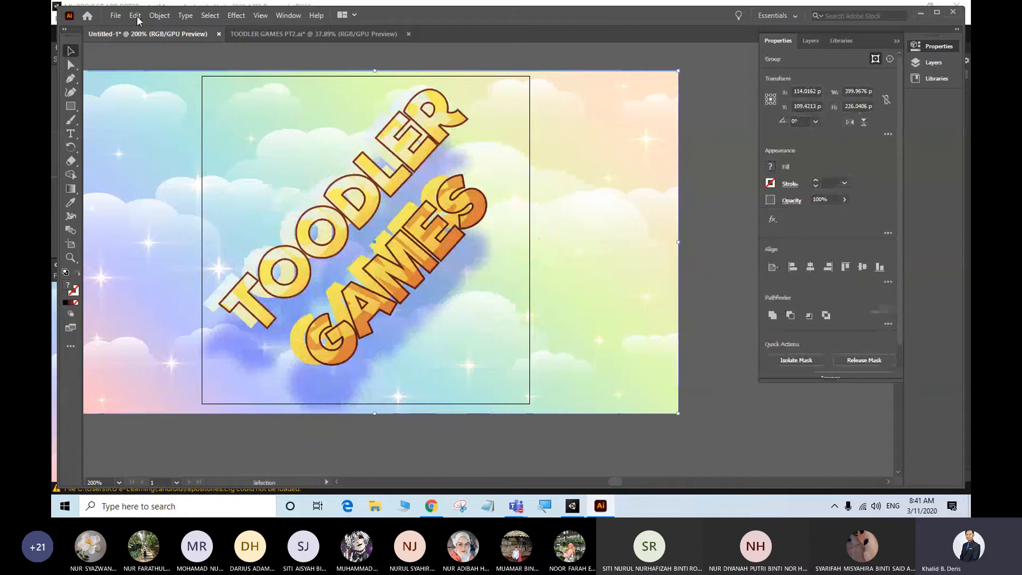
# Step: Export the artboard as a PNG named ICON into the GRAPHICS/UI folder, with Use Artboards enabled
pyautogui.click(118, 17)
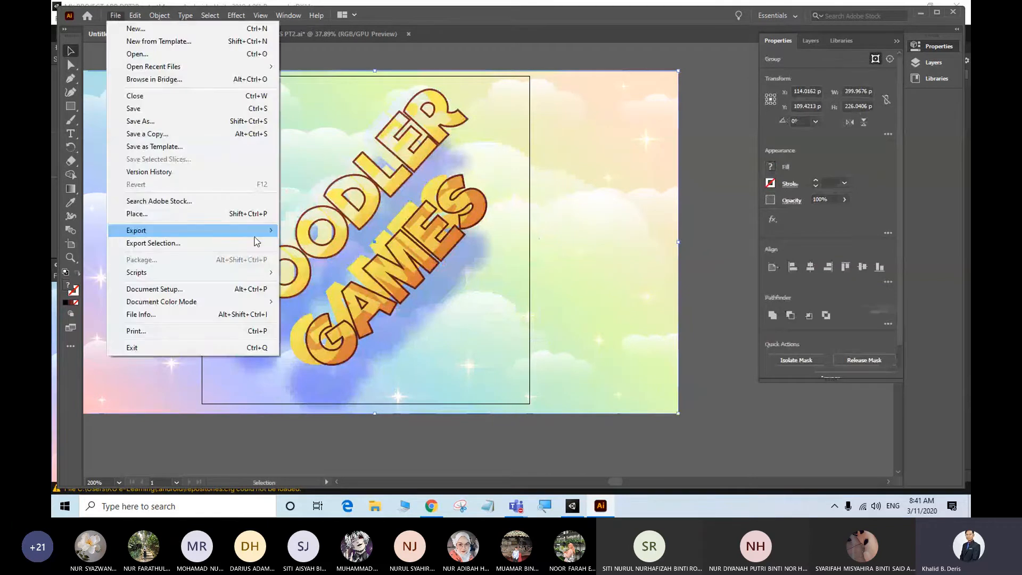
pyautogui.moveTo(269, 230)
pyautogui.click(336, 244)
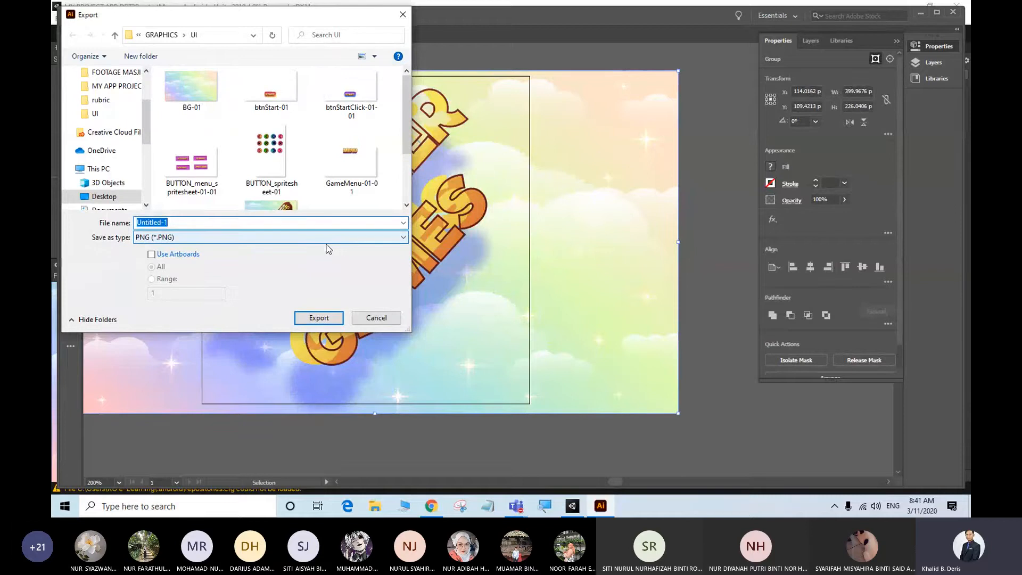
pyautogui.write('ICON')
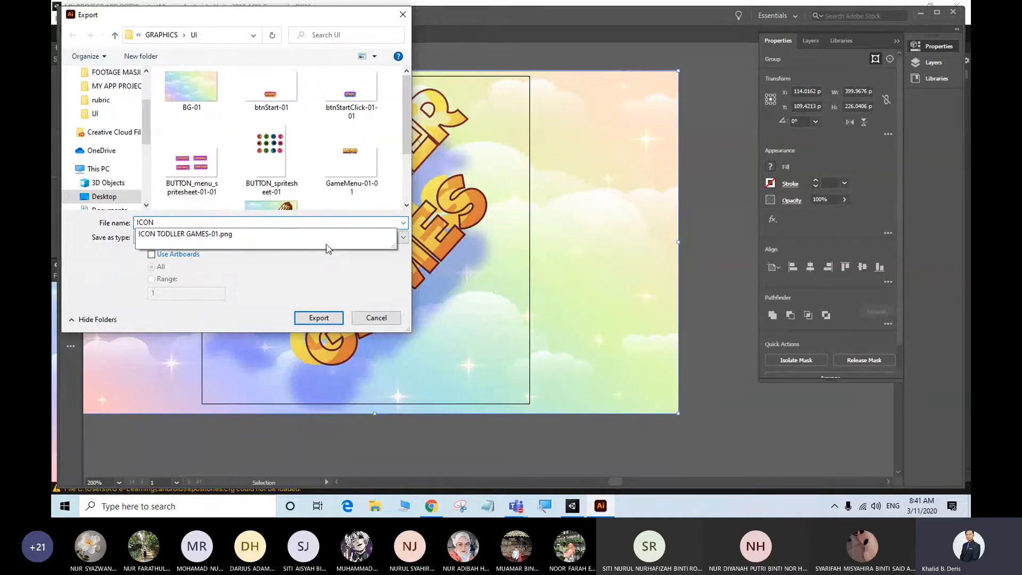
pyautogui.click(317, 277)
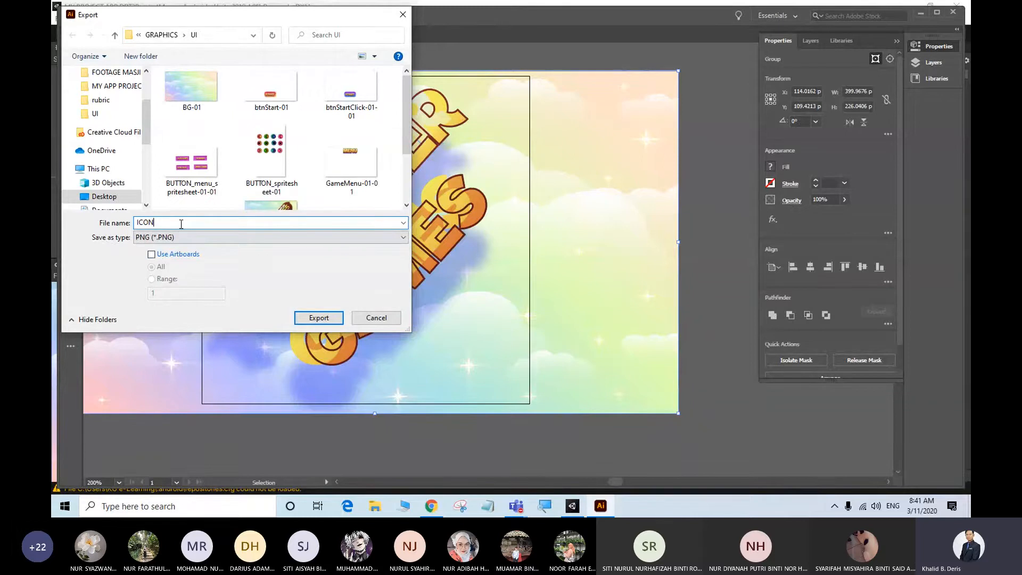
pyautogui.click(152, 254)
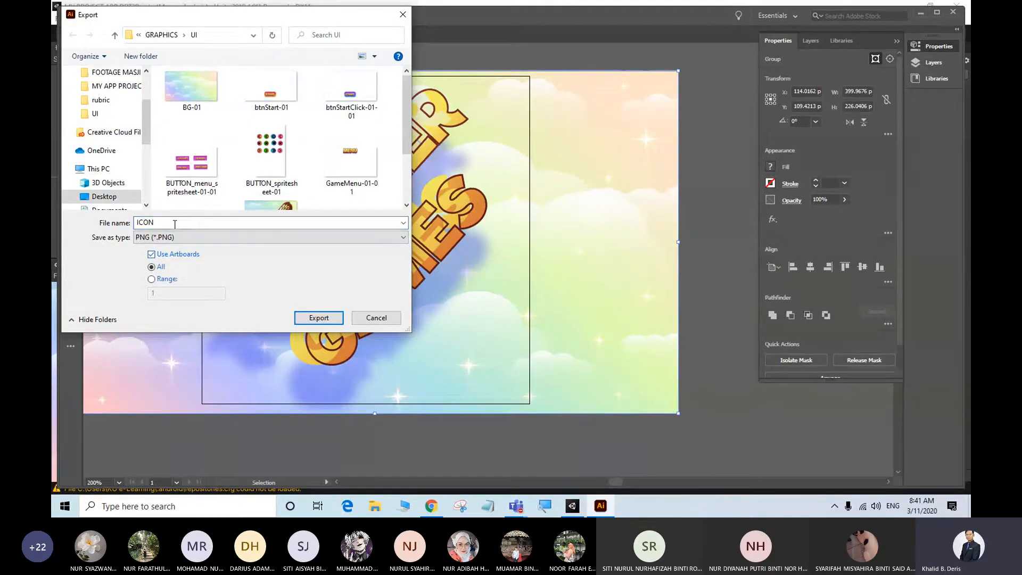
pyautogui.click(175, 224)
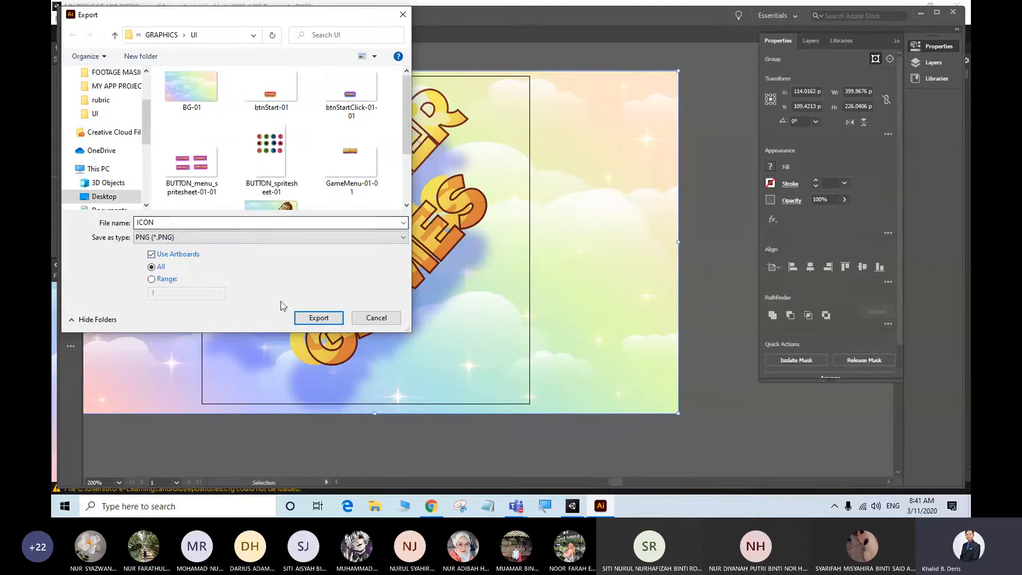
pyautogui.click(319, 318)
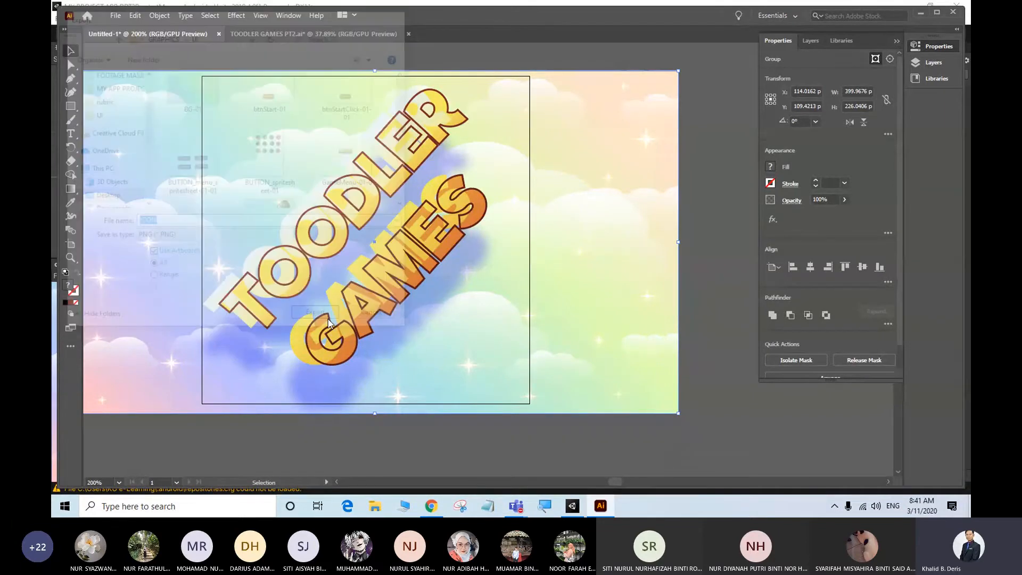
pyautogui.click(526, 429)
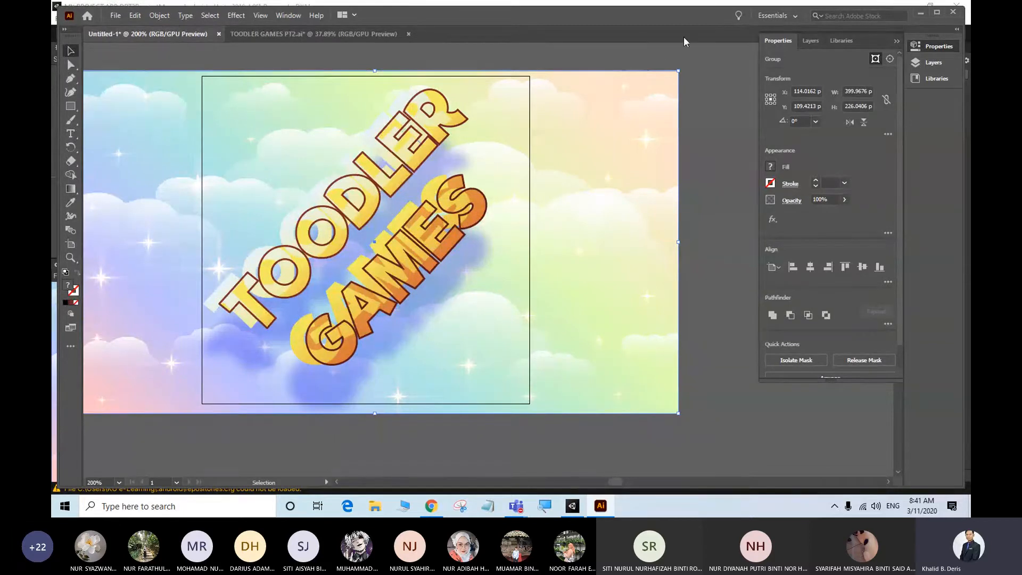
# Step: Switch to Unity and import ICON-01 from the desktop project's GRAPHICS/UI folder into Assets/UI
pyautogui.click(922, 13)
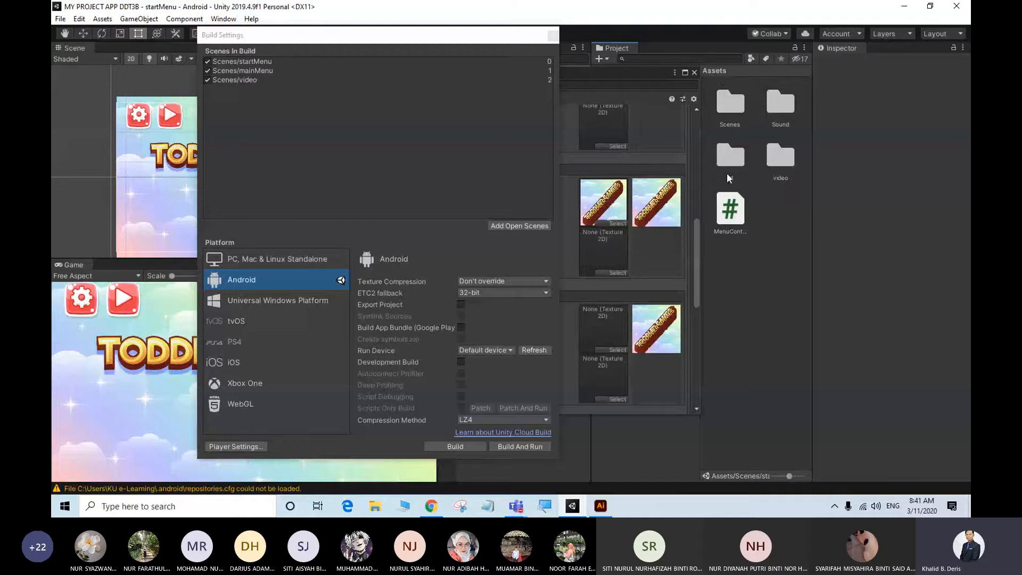
pyautogui.doubleClick(729, 176)
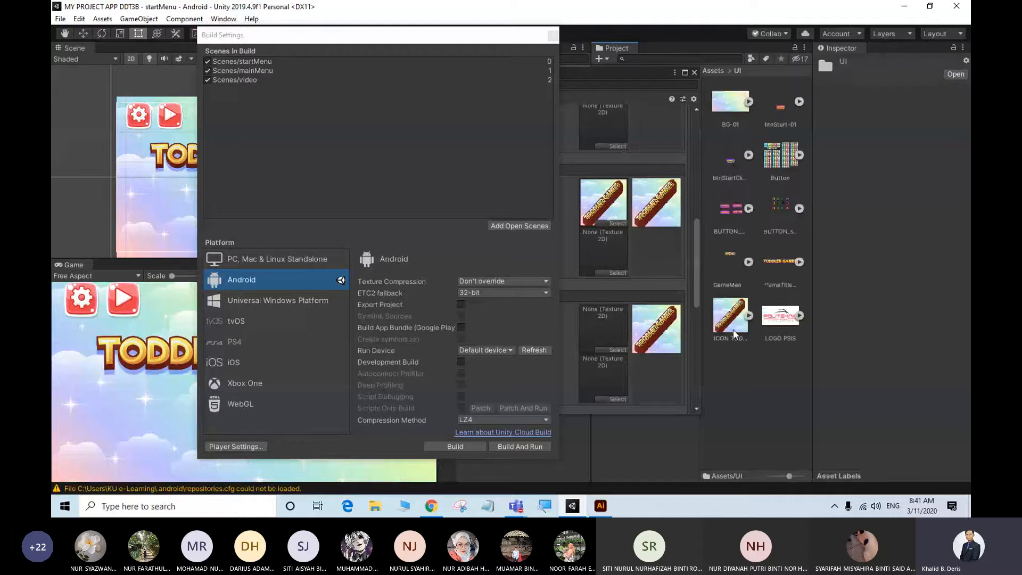
pyautogui.rightClick(742, 369)
pyautogui.click(807, 193)
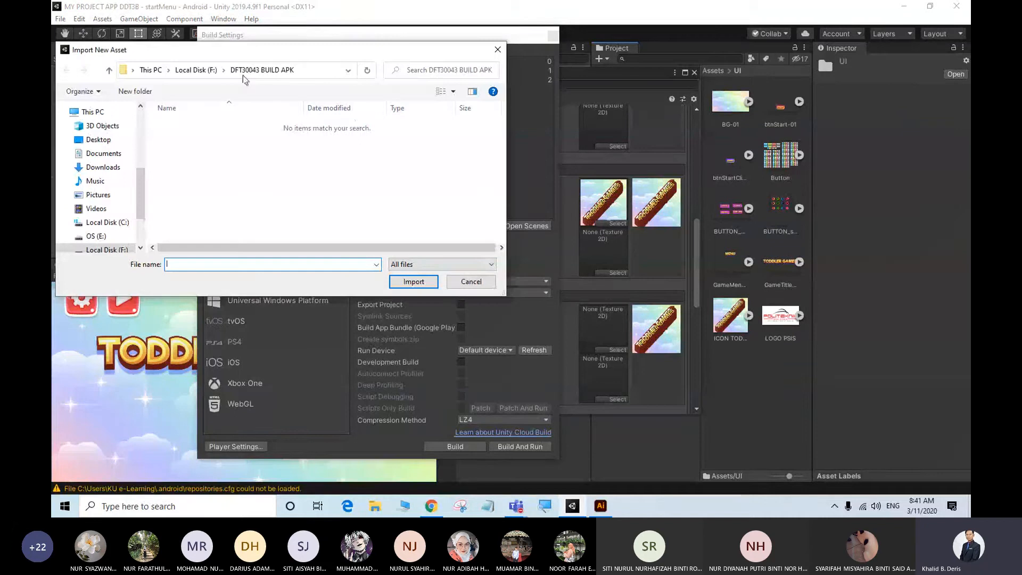
pyautogui.click(98, 139)
pyautogui.doubleClick(198, 197)
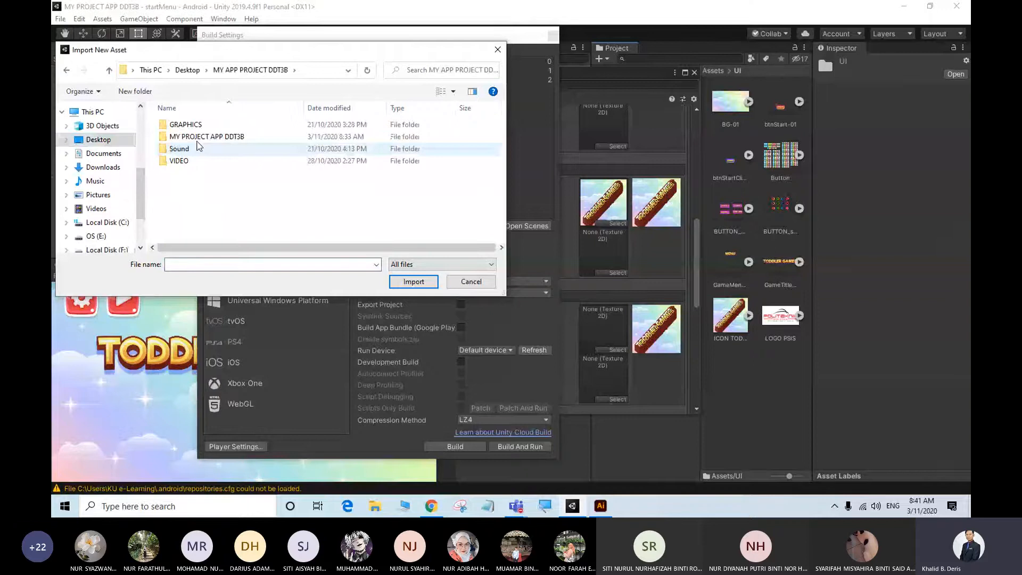
pyautogui.doubleClick(185, 124)
pyautogui.click(389, 210)
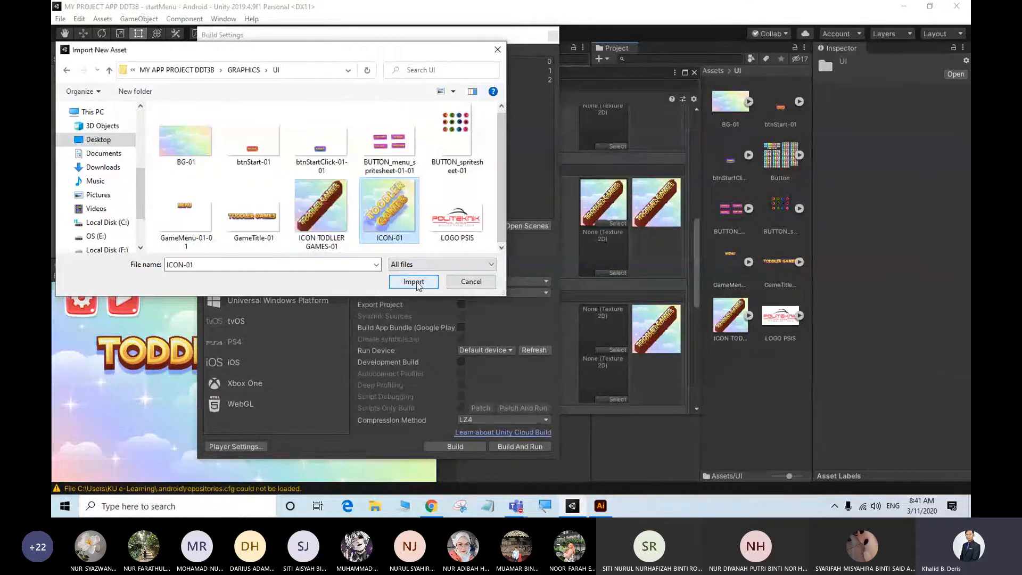
pyautogui.click(418, 285)
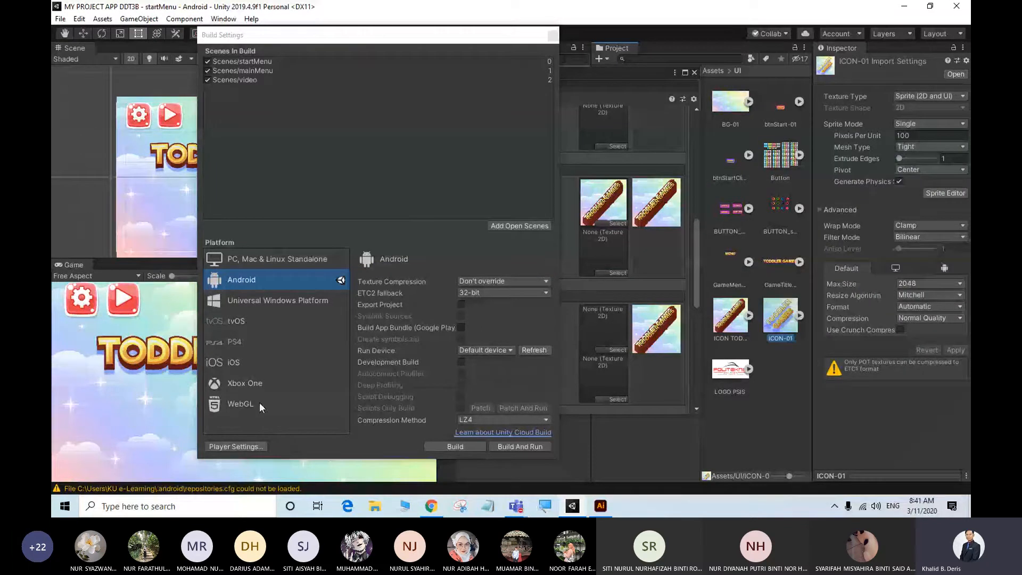
# Step: Open the Android Player settings and assign ICON-01 as the background of the xxxhdpi (432x432px) adaptive icon
pyautogui.click(236, 446)
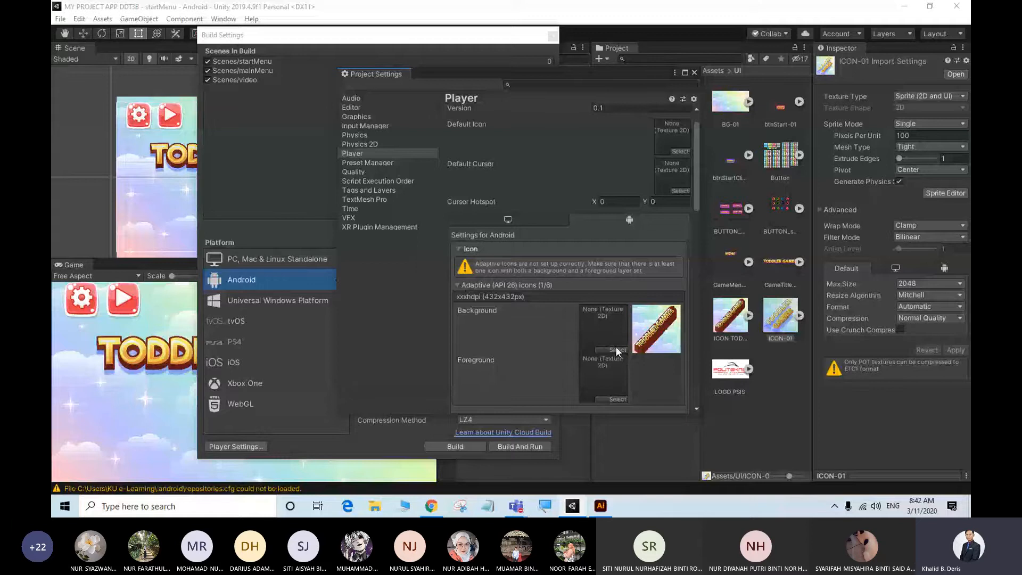
pyautogui.click(666, 346)
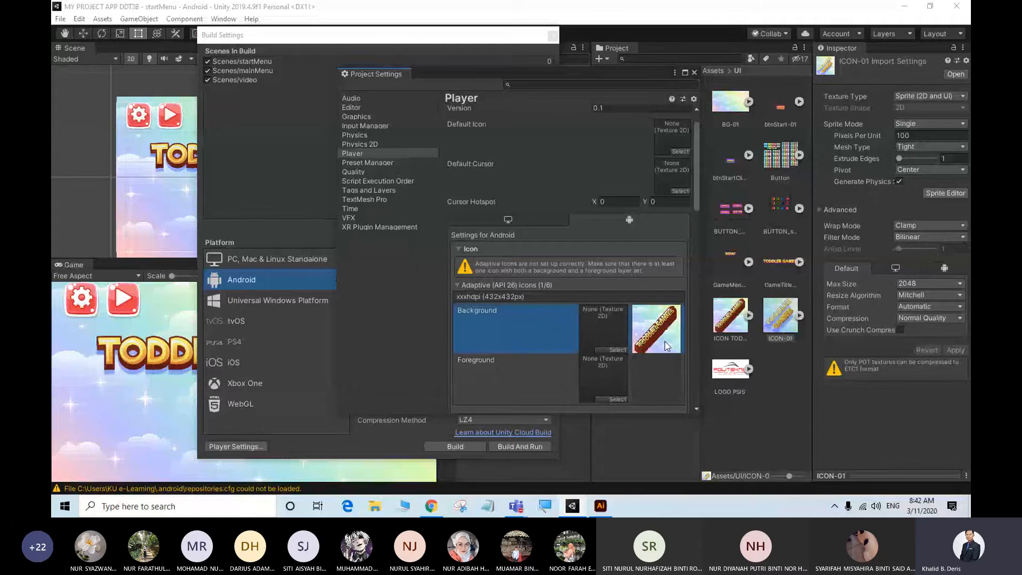
pyautogui.scroll(-4, 626, 336)
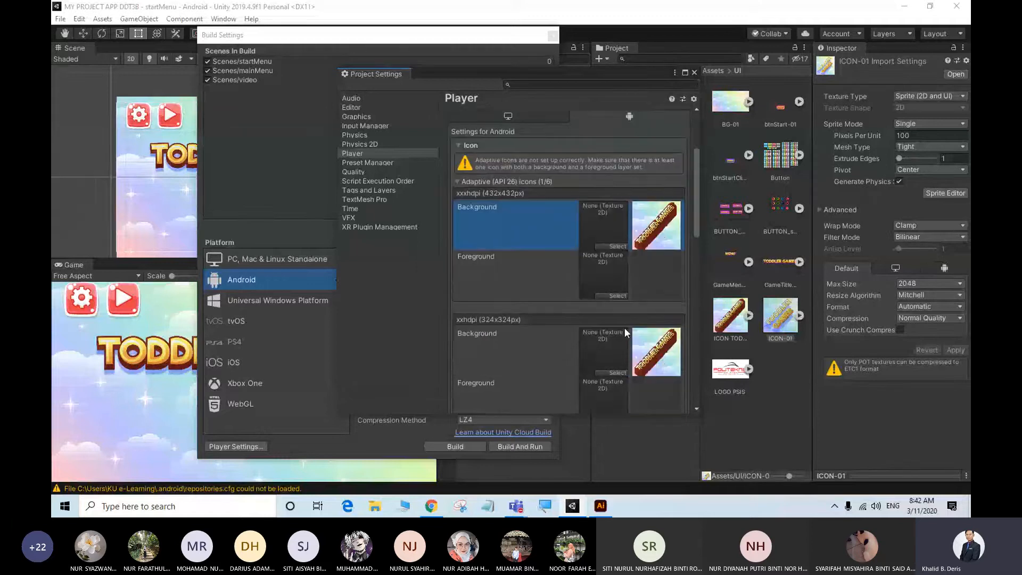
pyautogui.click(617, 246)
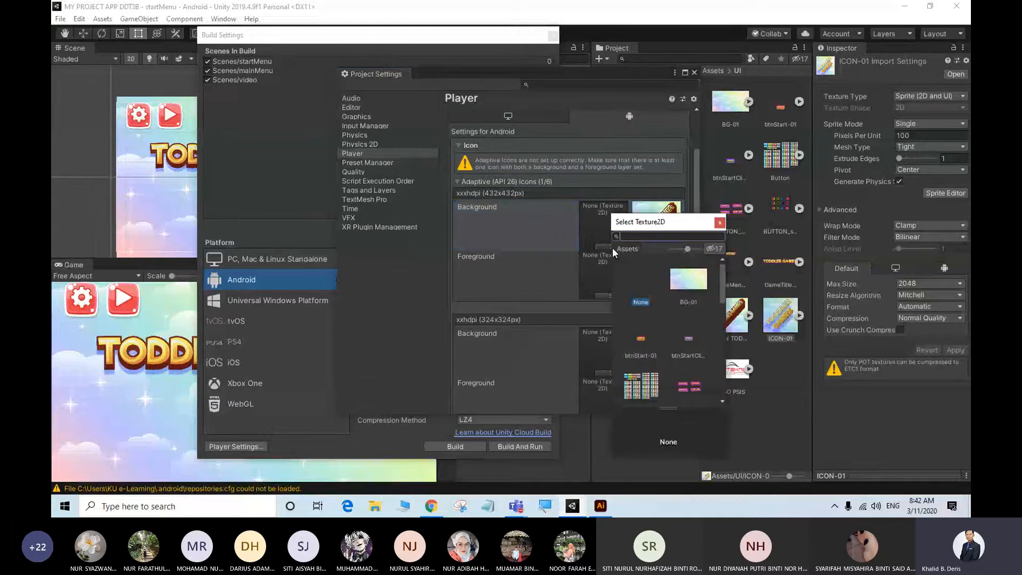
pyautogui.write('ICON')
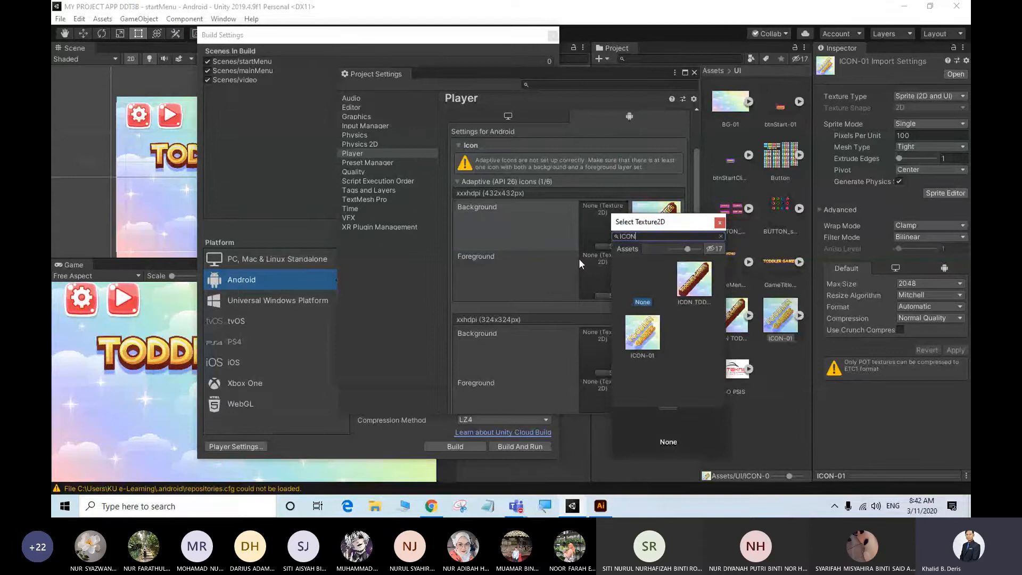
pyautogui.click(643, 338)
pyautogui.click(720, 223)
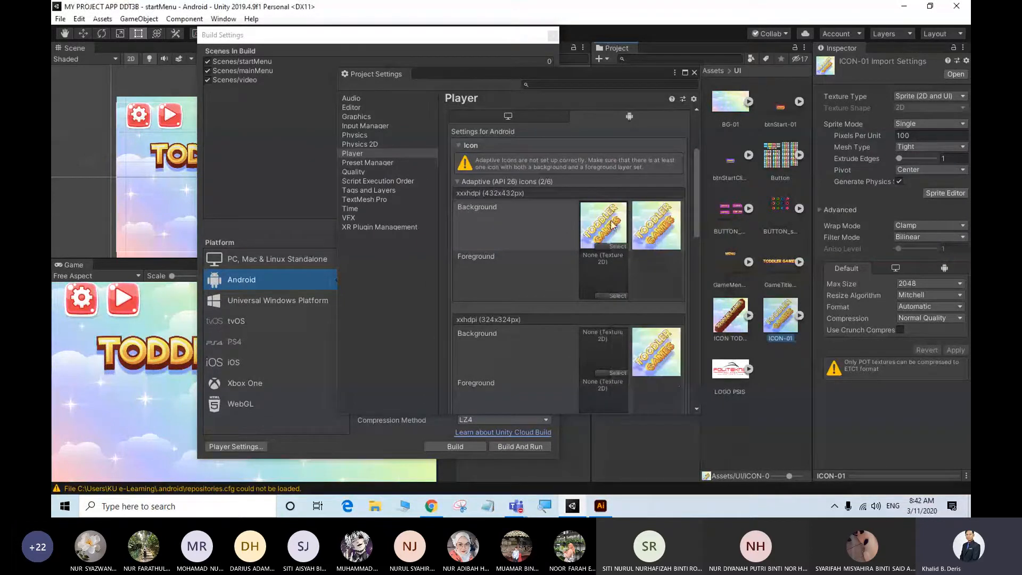
# Step: Review the background and foreground slots of all adaptive icon sizes from xxxhdpi down to ldpi
pyautogui.scroll(-3, 588, 249)
pyautogui.scroll(-9, 588, 249)
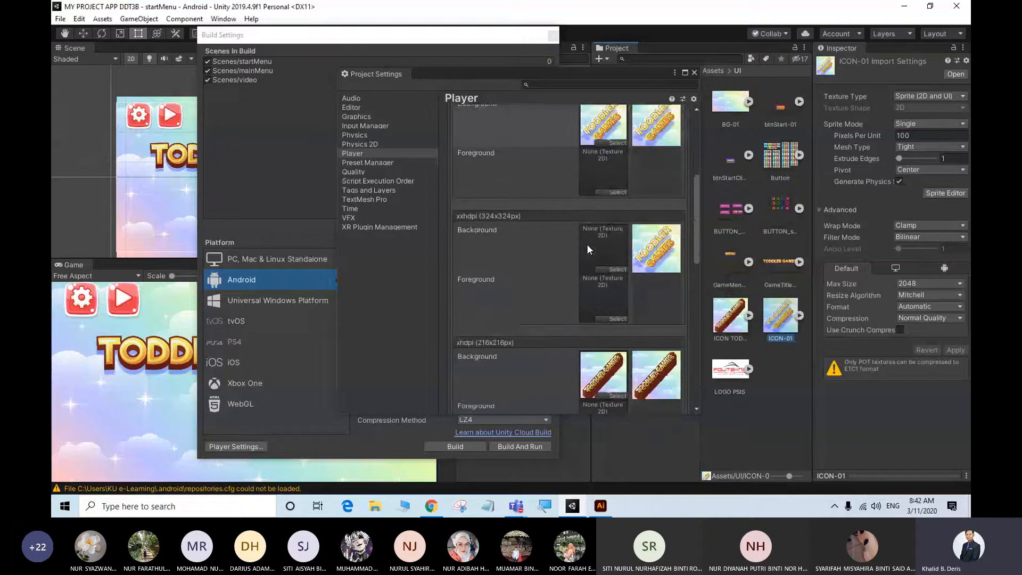
pyautogui.scroll(6, 588, 249)
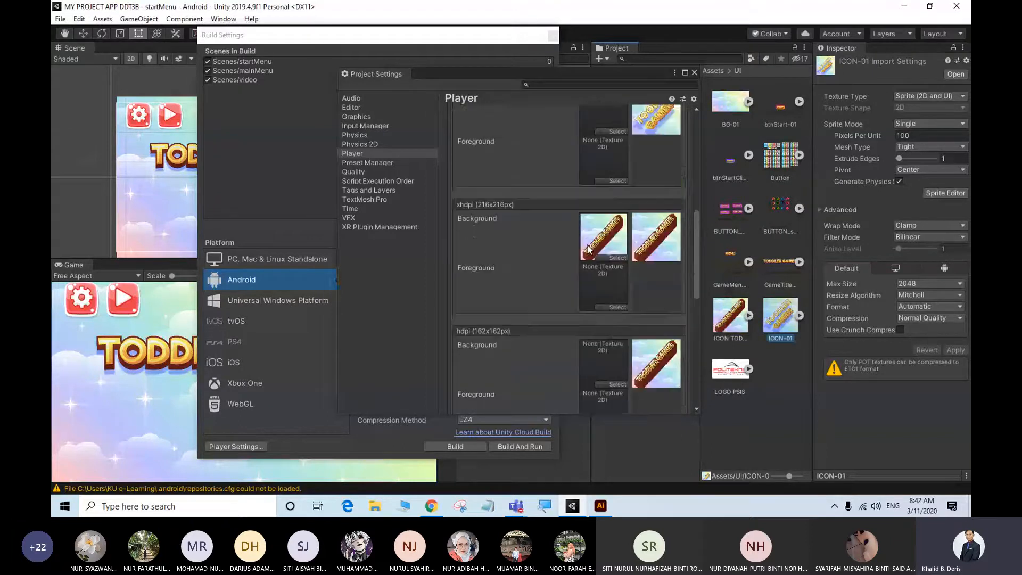
pyautogui.scroll(-12, 587, 244)
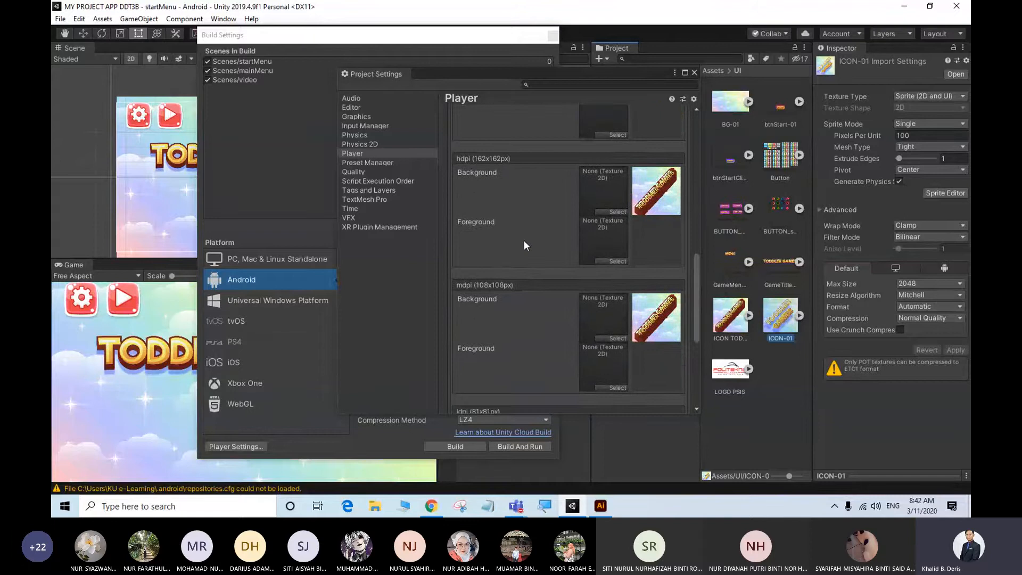
pyautogui.scroll(-7, 525, 245)
pyautogui.scroll(-1, 524, 245)
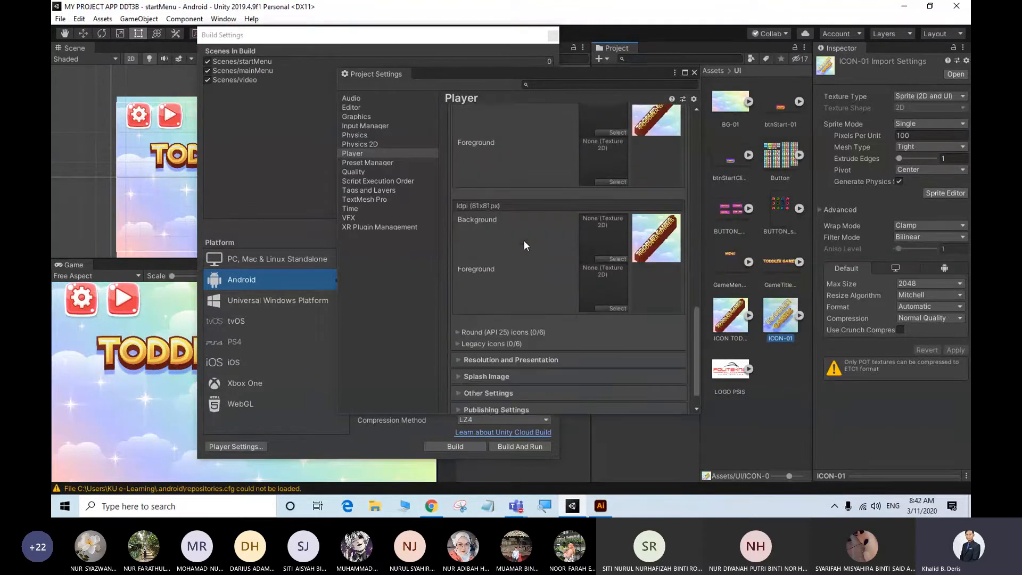
pyautogui.scroll(20, 524, 246)
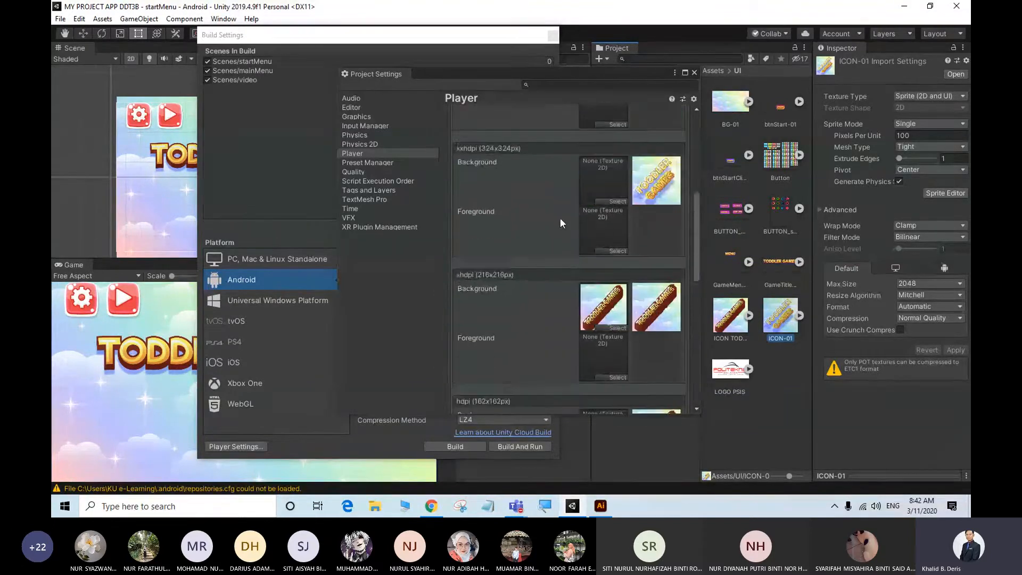
pyautogui.scroll(5, 561, 223)
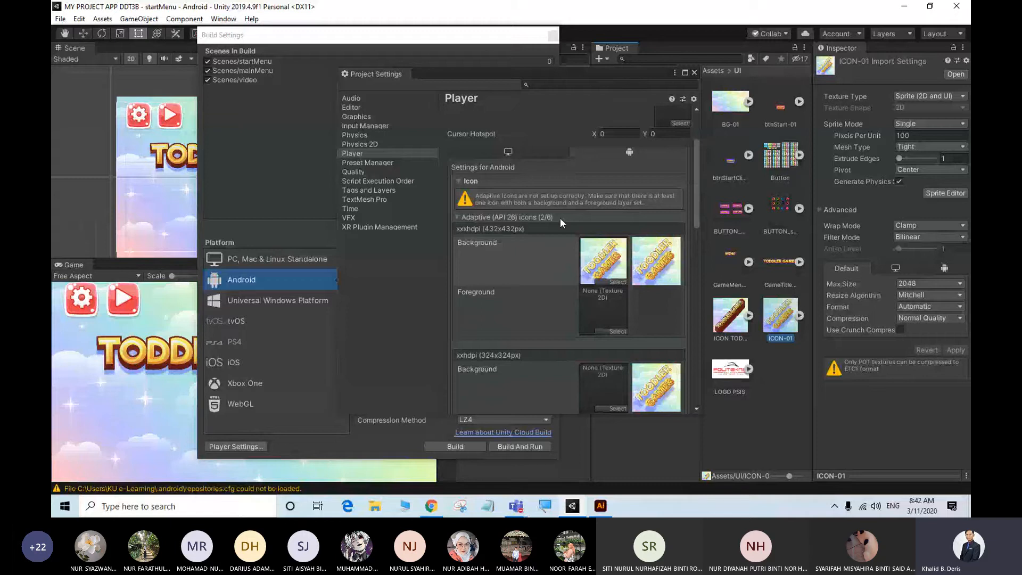
pyautogui.scroll(-2, 561, 220)
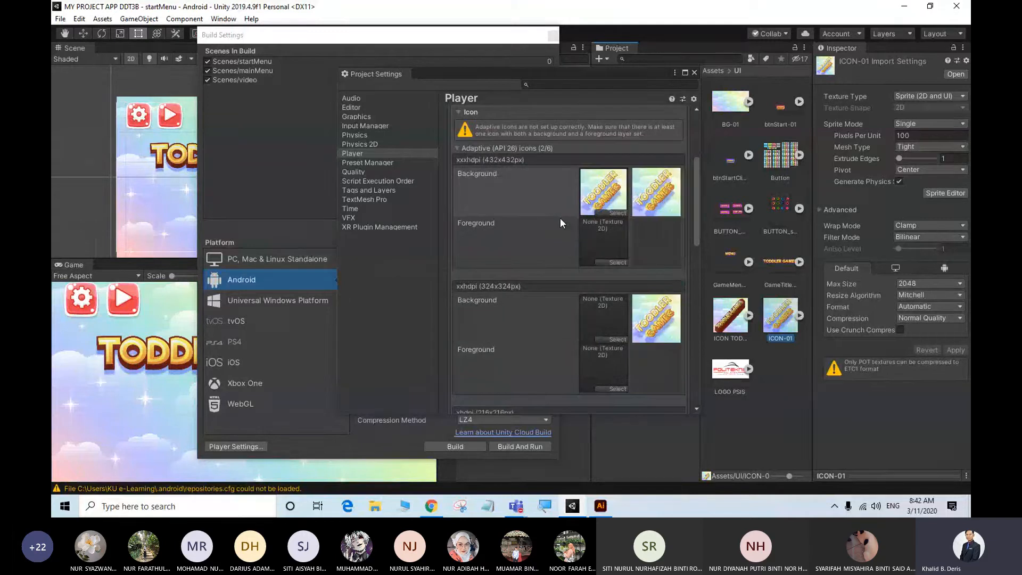
pyautogui.scroll(-3, 561, 221)
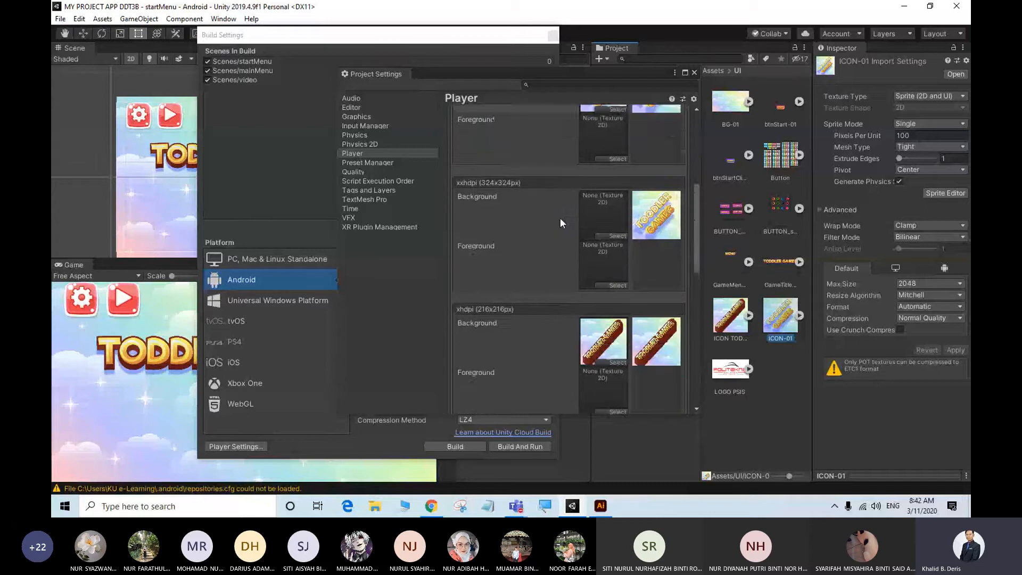
pyautogui.scroll(4, 560, 223)
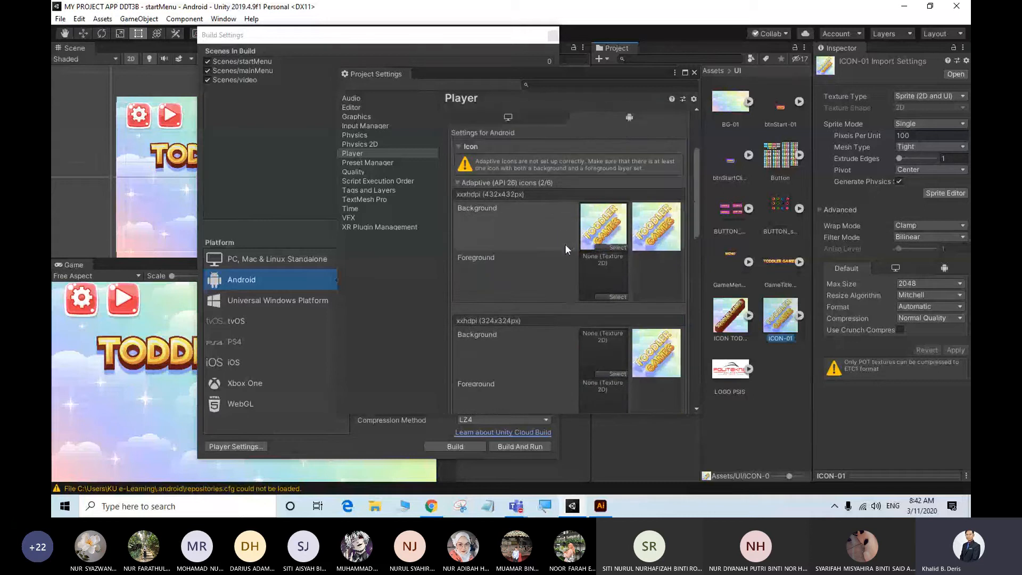
pyautogui.scroll(-10, 504, 292)
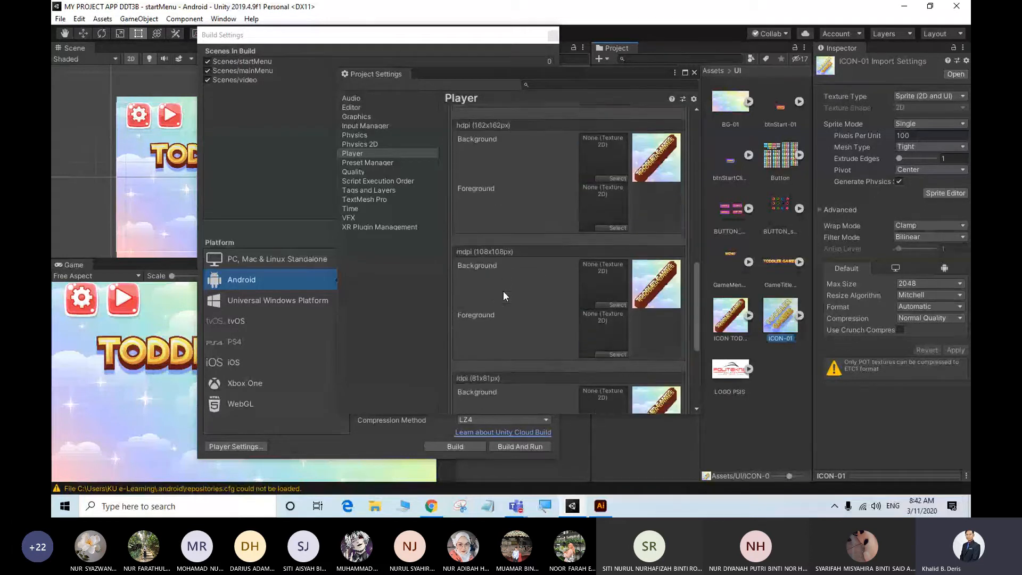
pyautogui.scroll(-5, 504, 296)
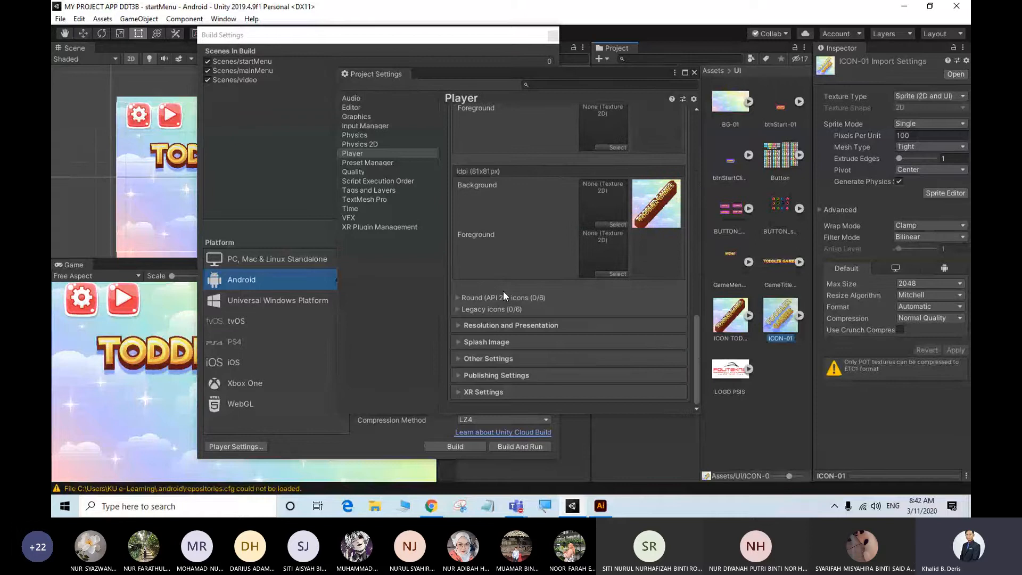
# Step: Expand the Resolution and Presentation settings and rearrange the Build Settings and Project Settings windows to uncover the Scene and Game views
pyautogui.click(460, 326)
pyautogui.scroll(2, 535, 212)
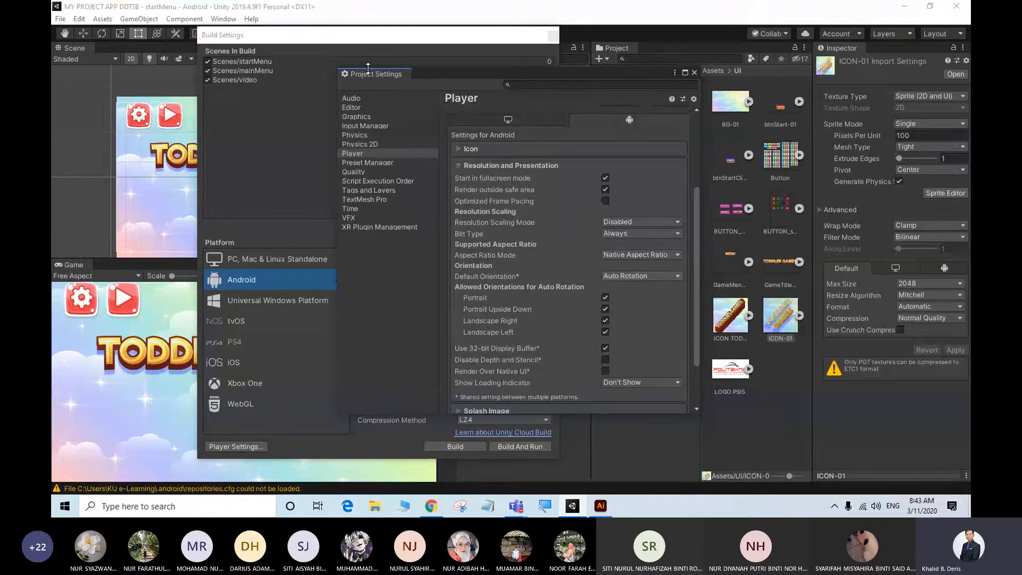
pyautogui.moveTo(378, 72); pyautogui.dragTo(490, 73)
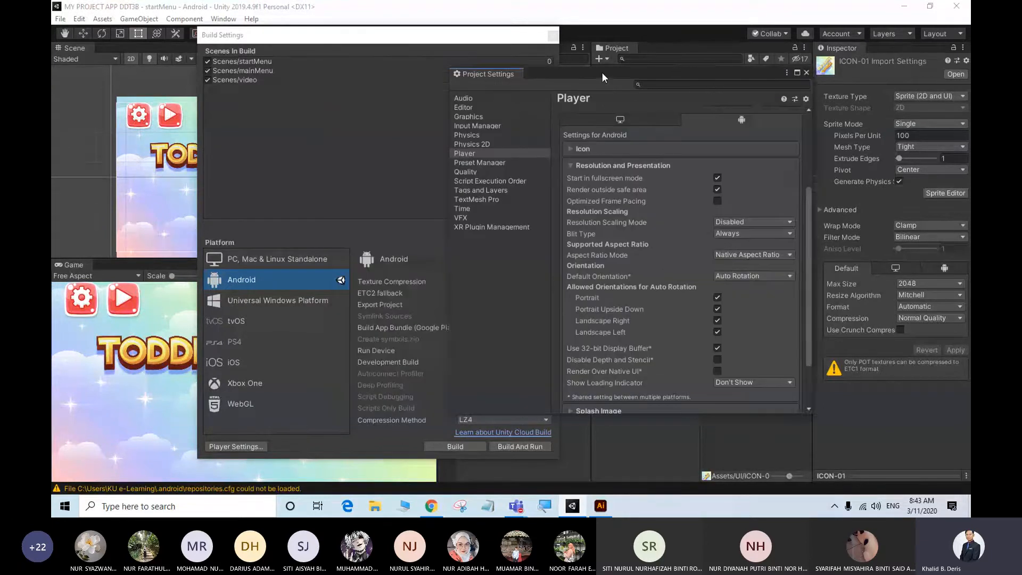
pyautogui.moveTo(601, 72); pyautogui.dragTo(723, 54)
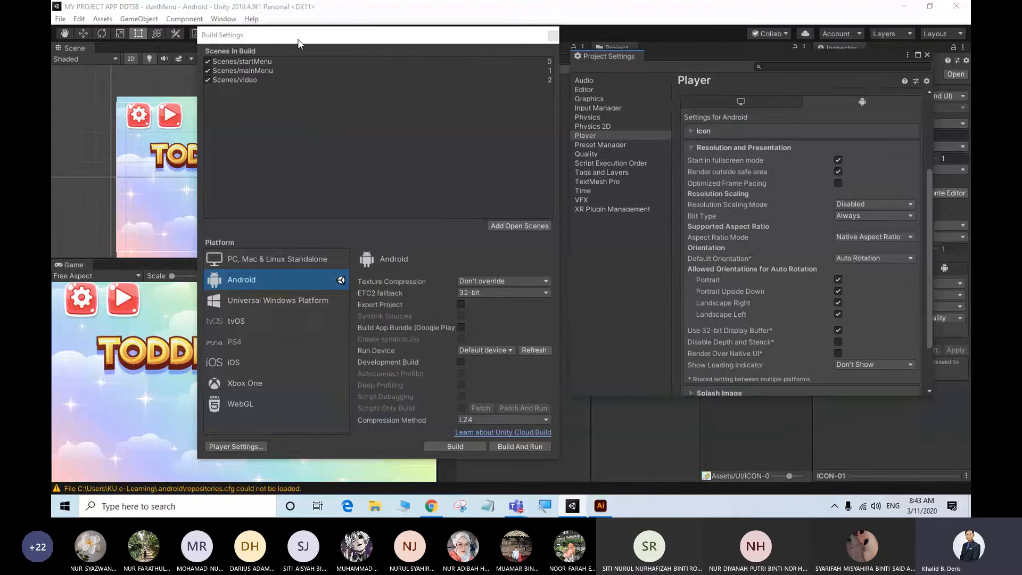
pyautogui.moveTo(298, 42); pyautogui.dragTo(500, 48)
pyautogui.moveTo(812, 56); pyautogui.dragTo(508, 79)
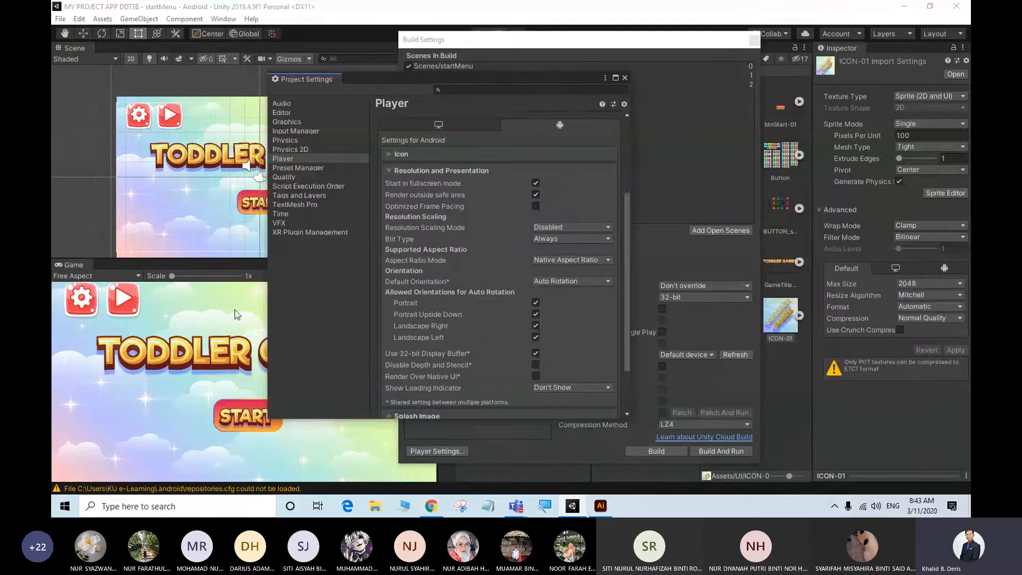
# Step: Try Landscape Right as the default orientation and switch it back to Auto Rotation
pyautogui.click(608, 282)
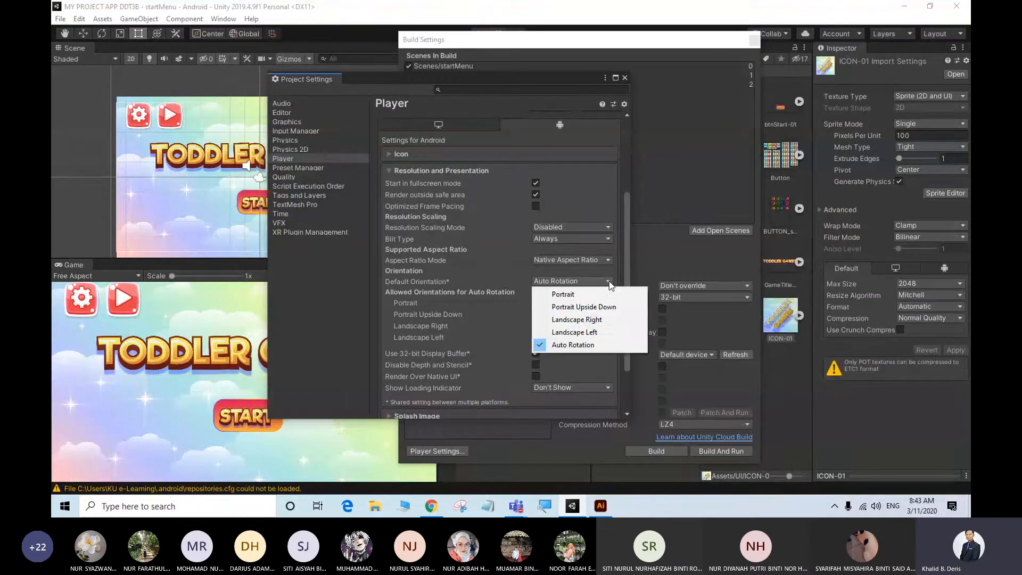
pyautogui.click(585, 320)
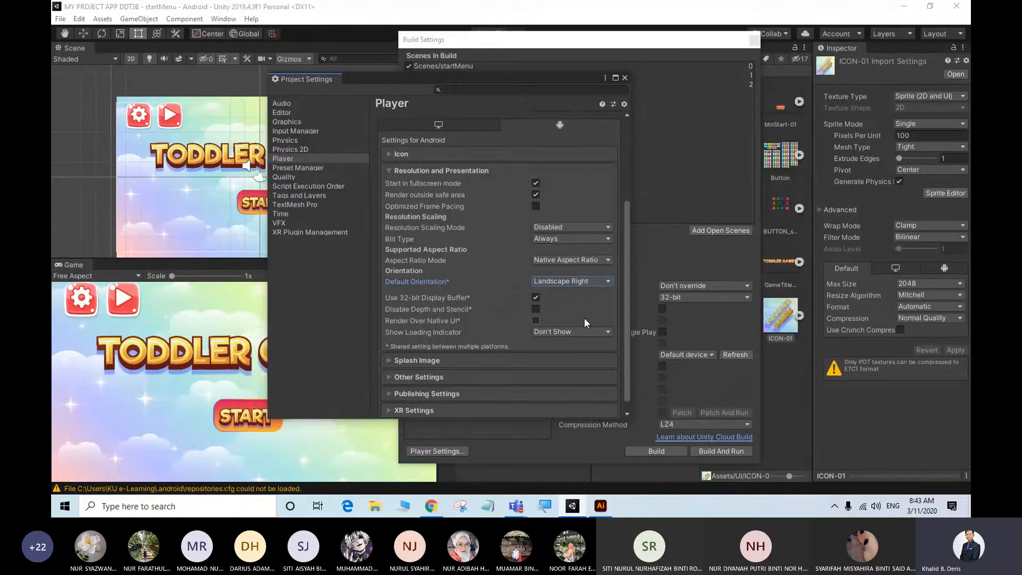
pyautogui.click(575, 282)
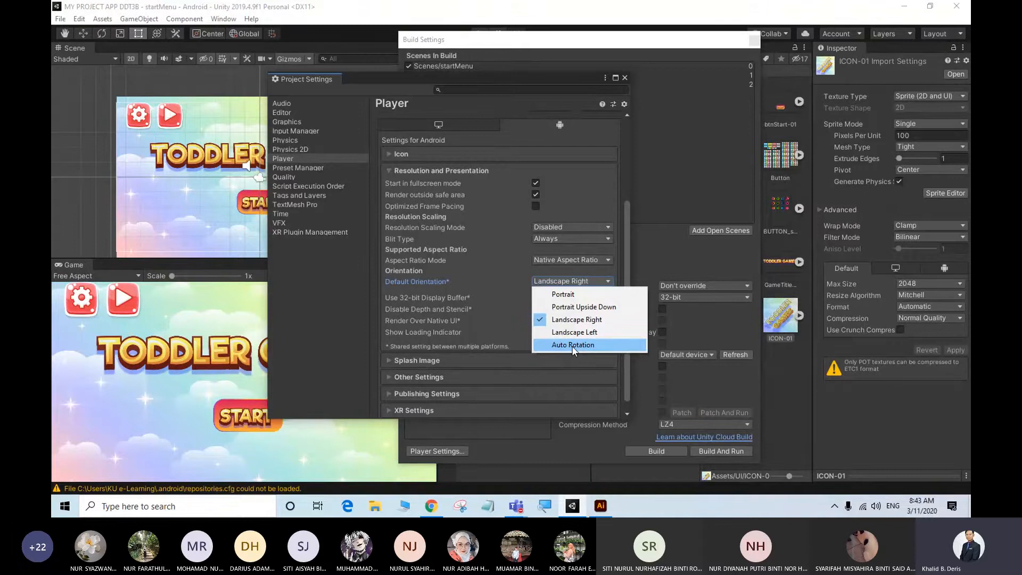
pyautogui.click(573, 345)
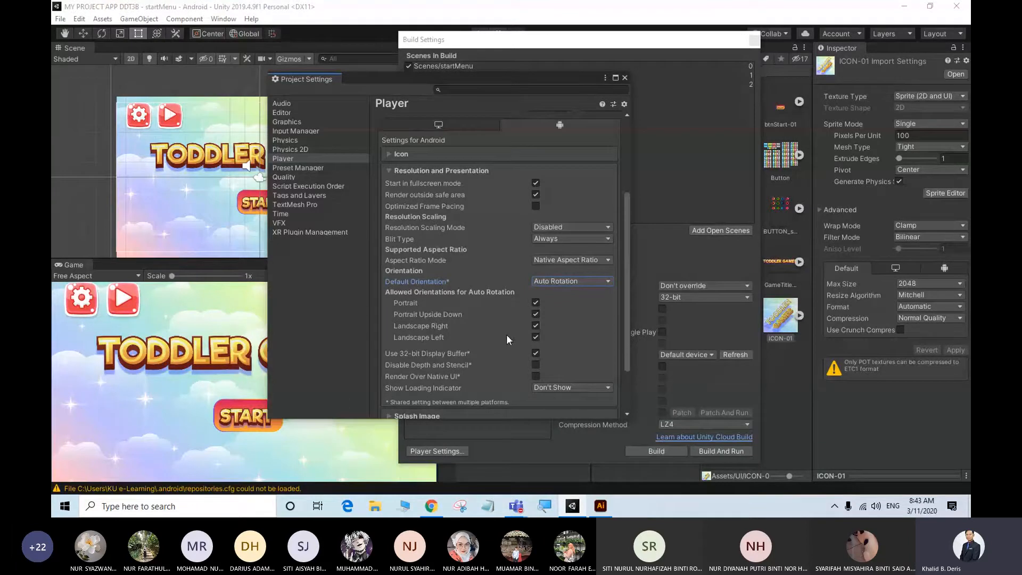
# Step: Set the default orientation to Landscape Right and expand the Splash Image settings
pyautogui.scroll(-3, 506, 334)
pyautogui.scroll(3, 507, 337)
pyautogui.click(609, 283)
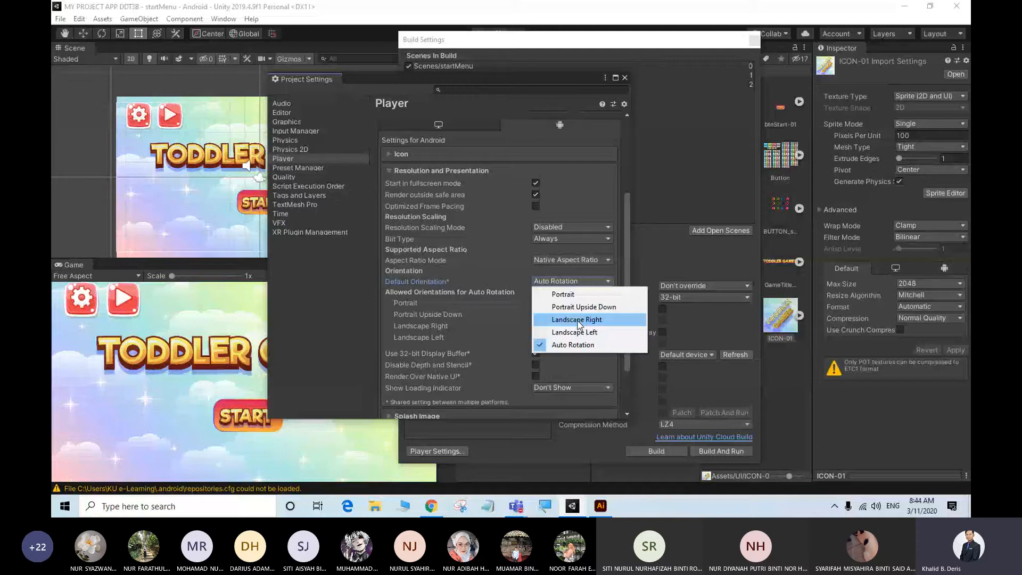
pyautogui.click(579, 322)
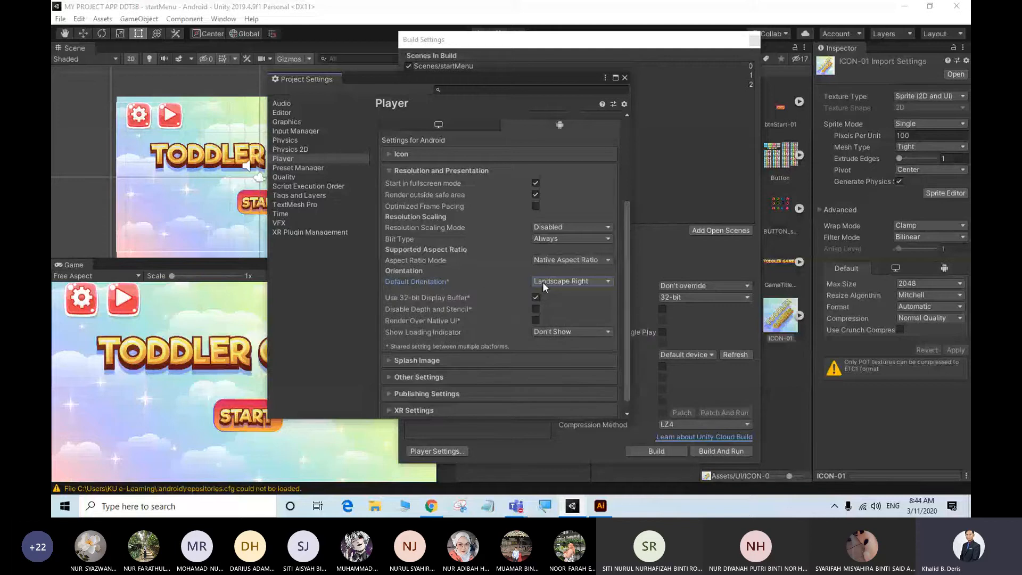
pyautogui.scroll(-1, 543, 287)
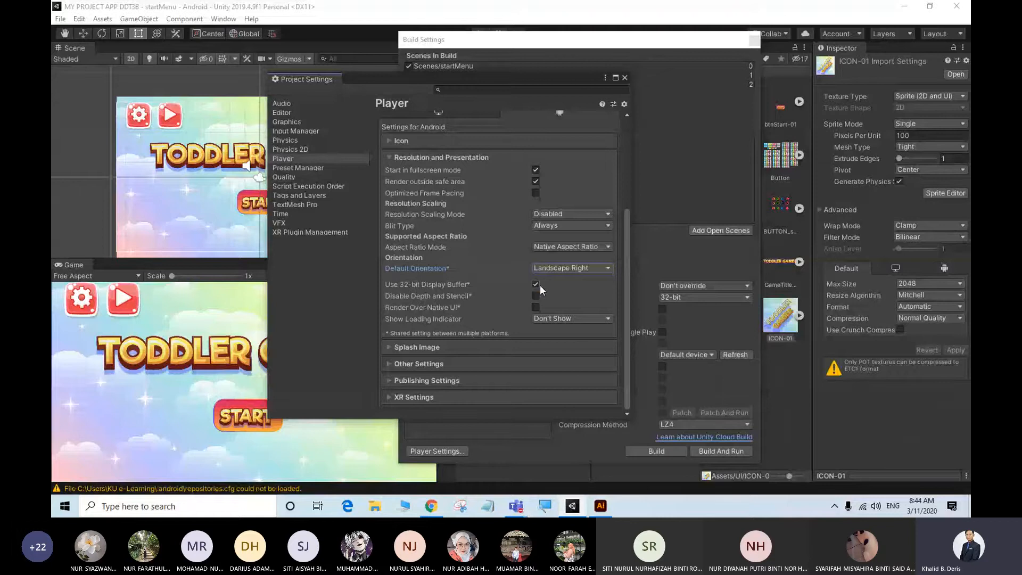
pyautogui.click(388, 347)
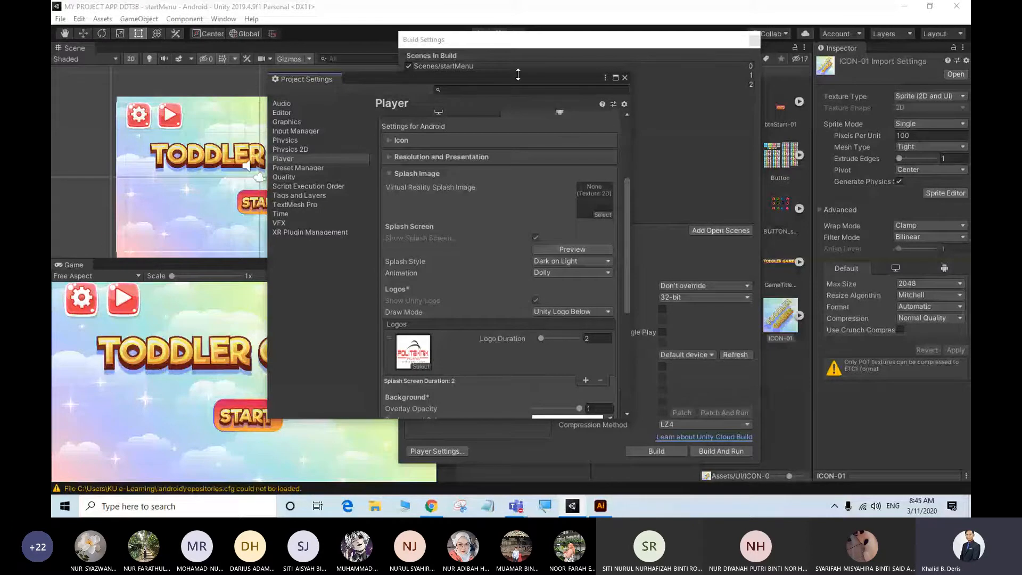
# Step: Try to reposition the Project Settings and Build Settings windows around the Scene and Game views
pyautogui.moveTo(519, 74); pyautogui.dragTo(771, 63)
pyautogui.moveTo(464, 41); pyautogui.dragTo(599, 38)
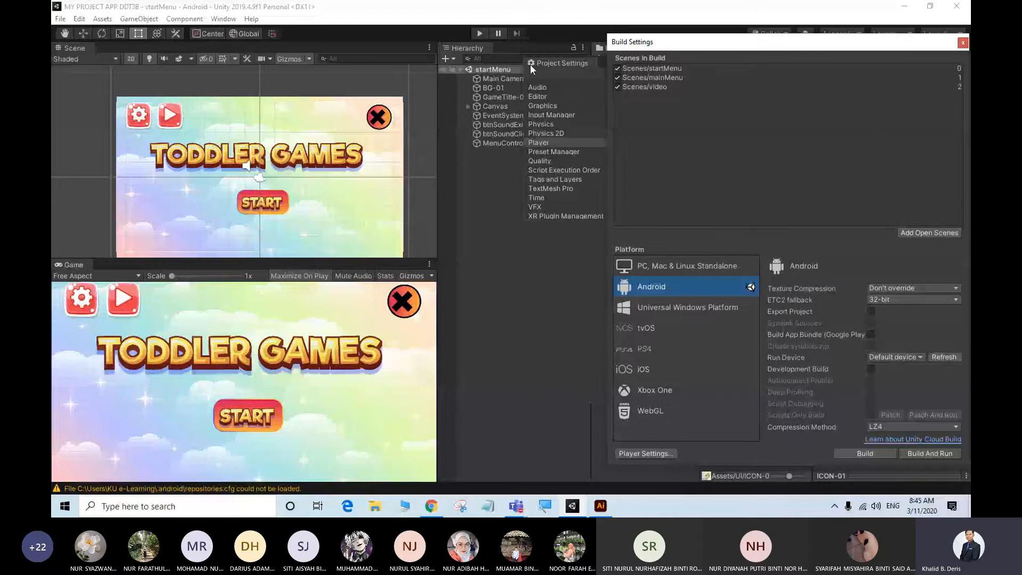
pyautogui.moveTo(529, 64); pyautogui.dragTo(474, 49)
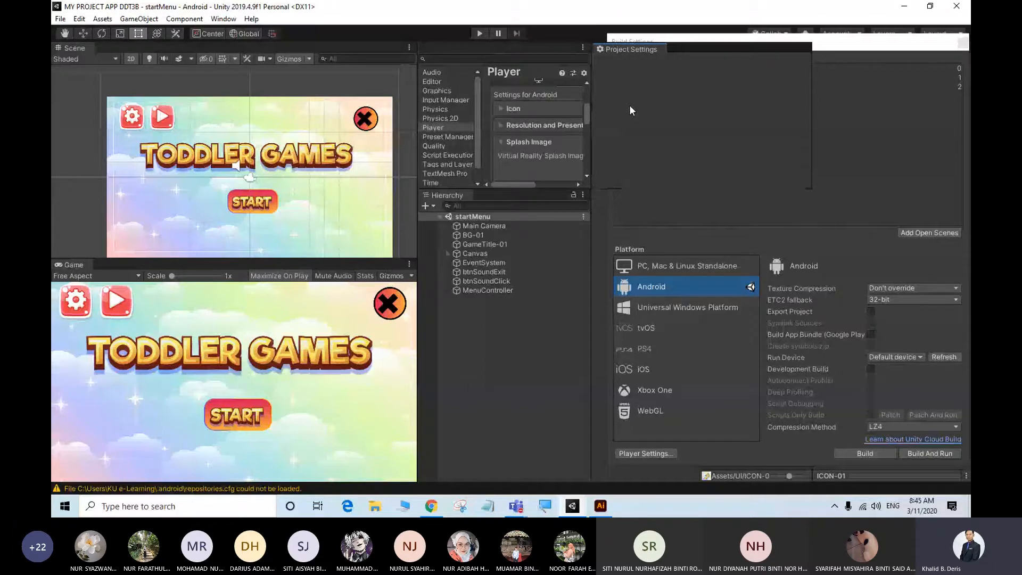
pyautogui.moveTo(630, 111); pyautogui.dragTo(387, 243)
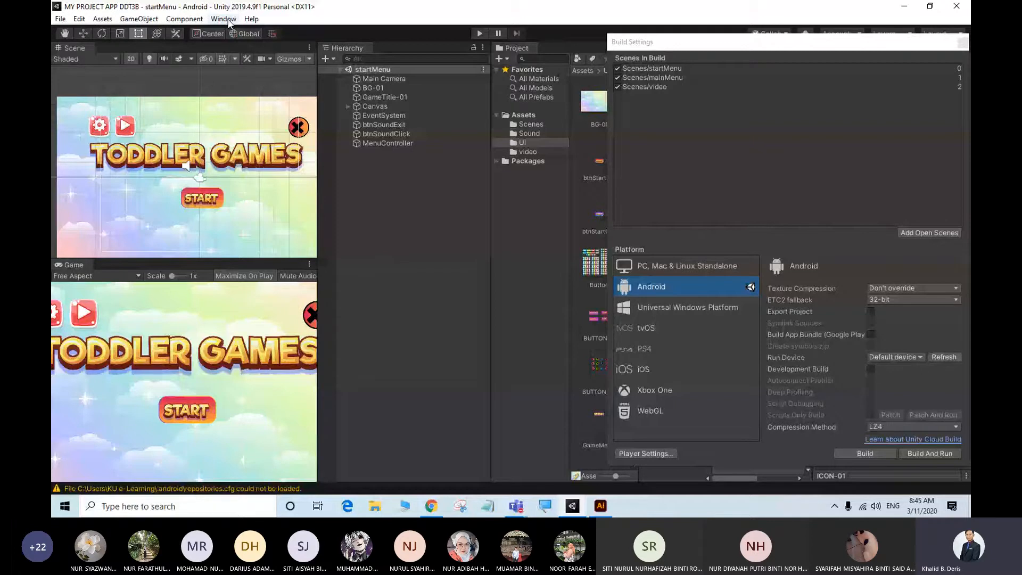
# Step: Reset the editor's window layout and apply the 2 by 3 layout
pyautogui.click(547, 273)
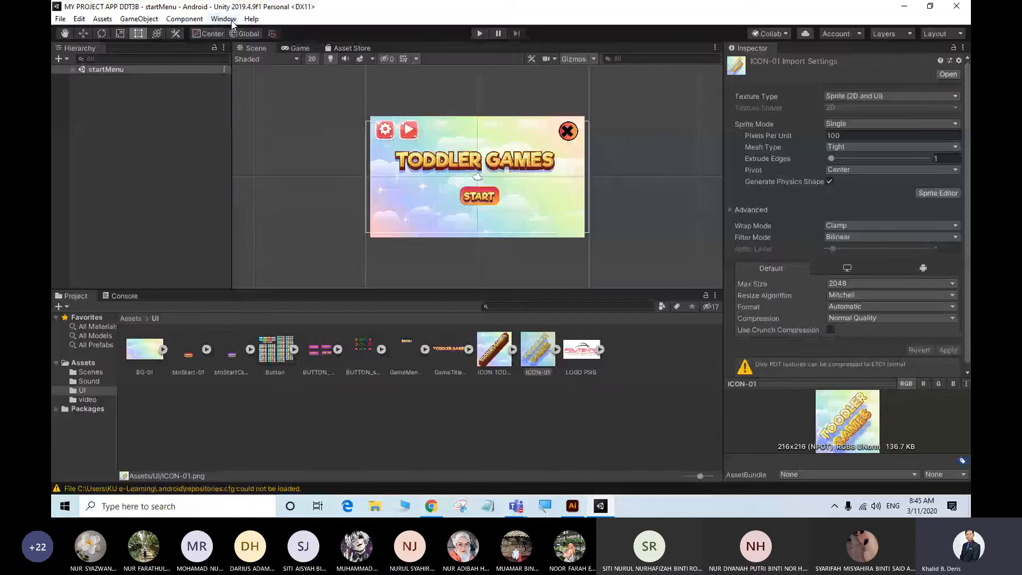
pyautogui.click(223, 19)
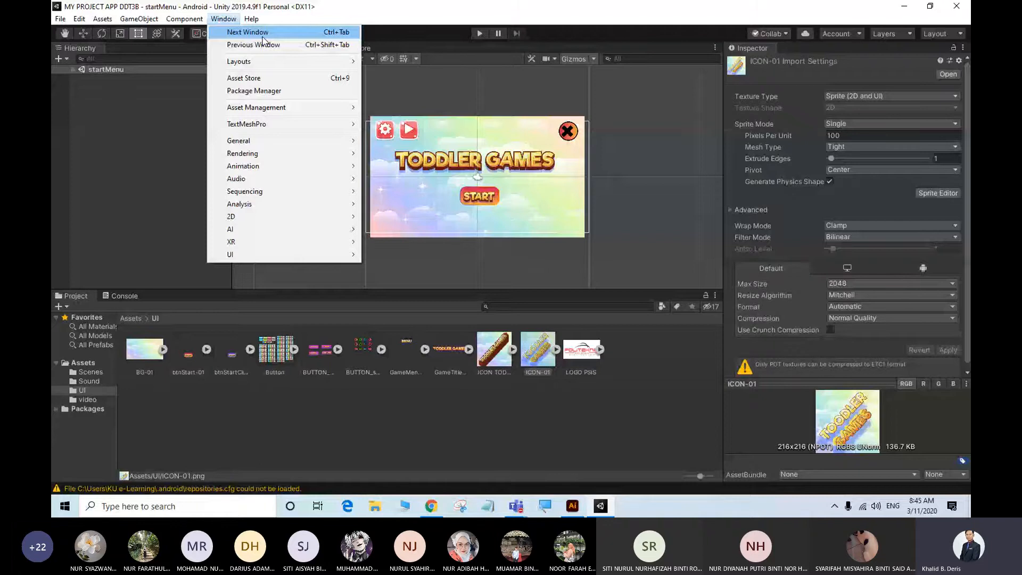
pyautogui.click(378, 62)
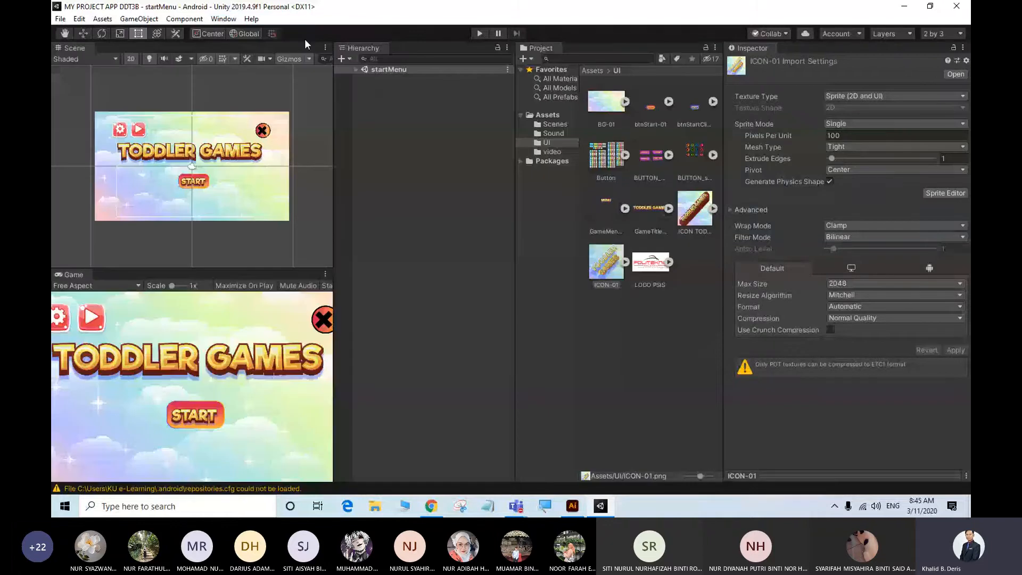
# Step: Reopen the Player settings, widen the Scene and Game views, and preview the splash screen
pyautogui.hotkey('ctrl', 'shift', 'b')
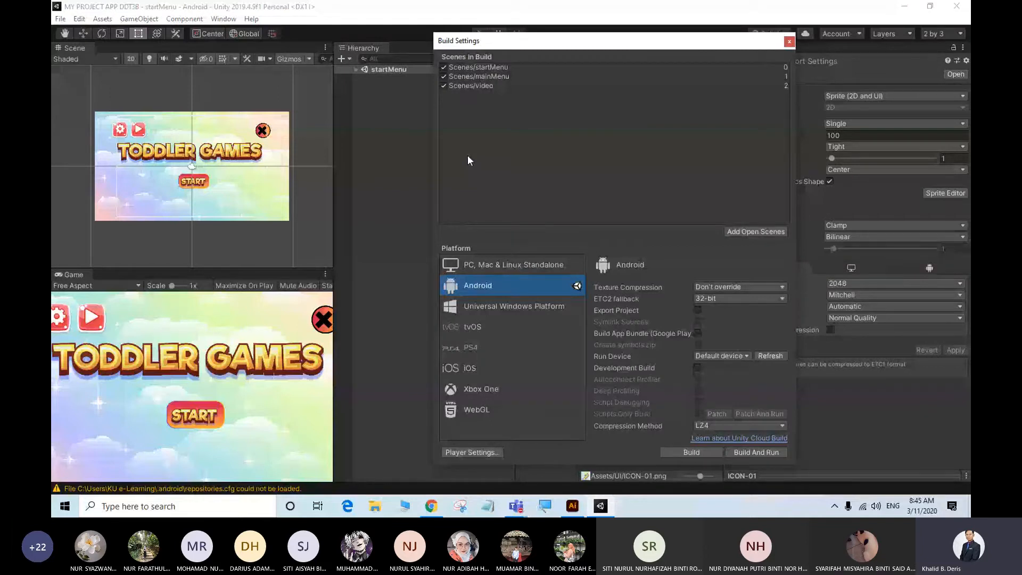
pyautogui.click(472, 452)
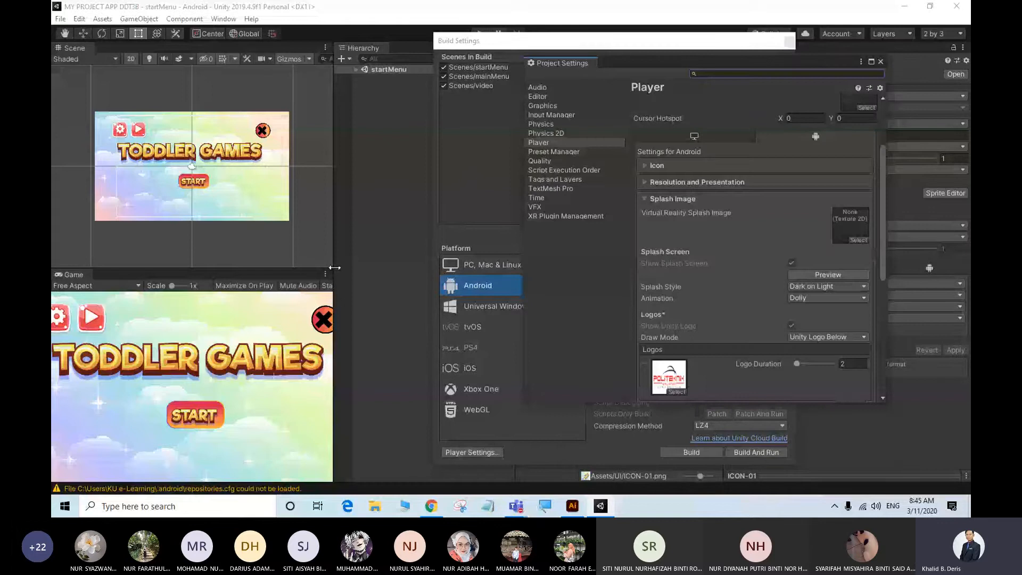
pyautogui.moveTo(334, 268); pyautogui.dragTo(424, 270)
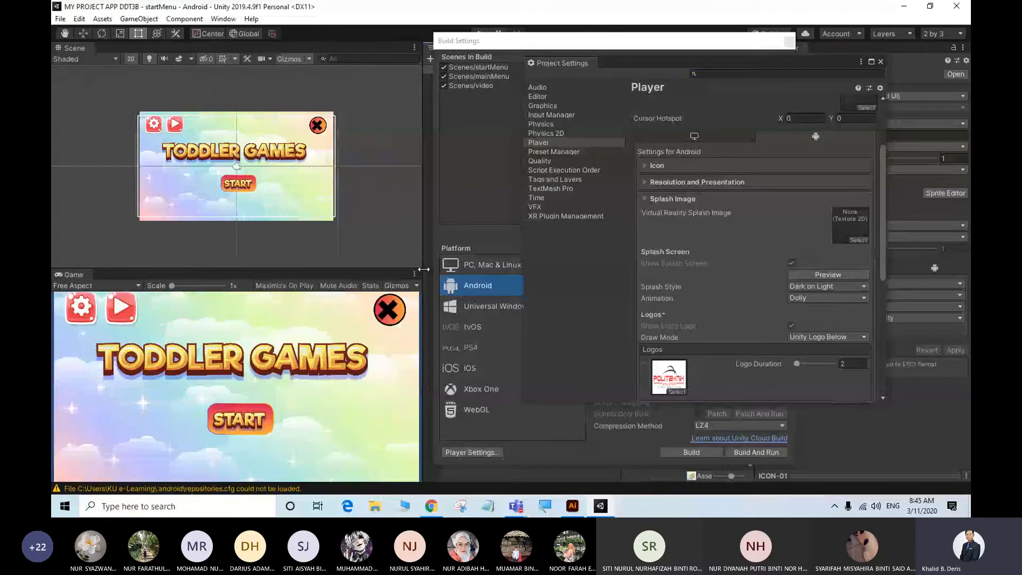
pyautogui.click(827, 275)
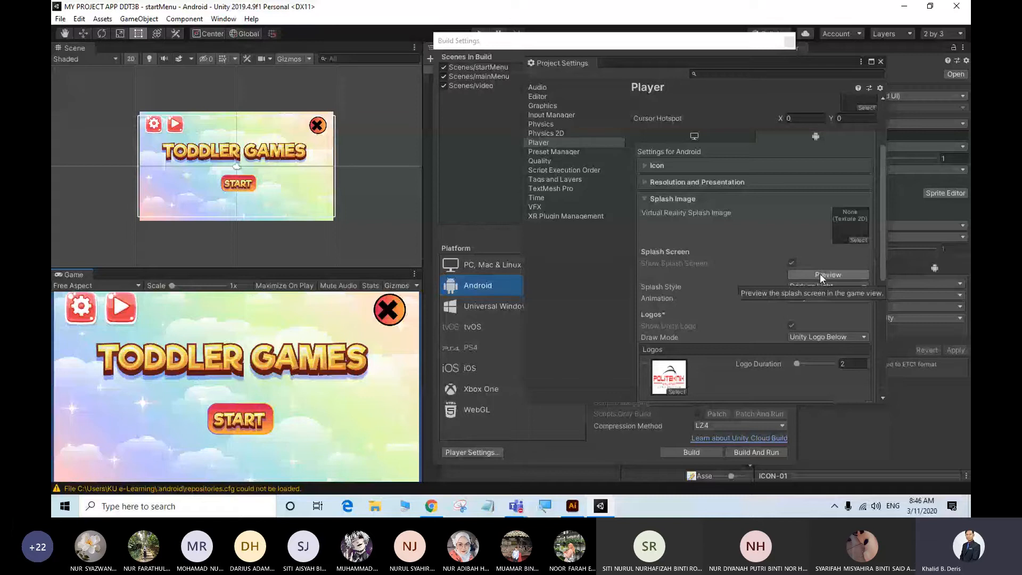
pyautogui.click(821, 274)
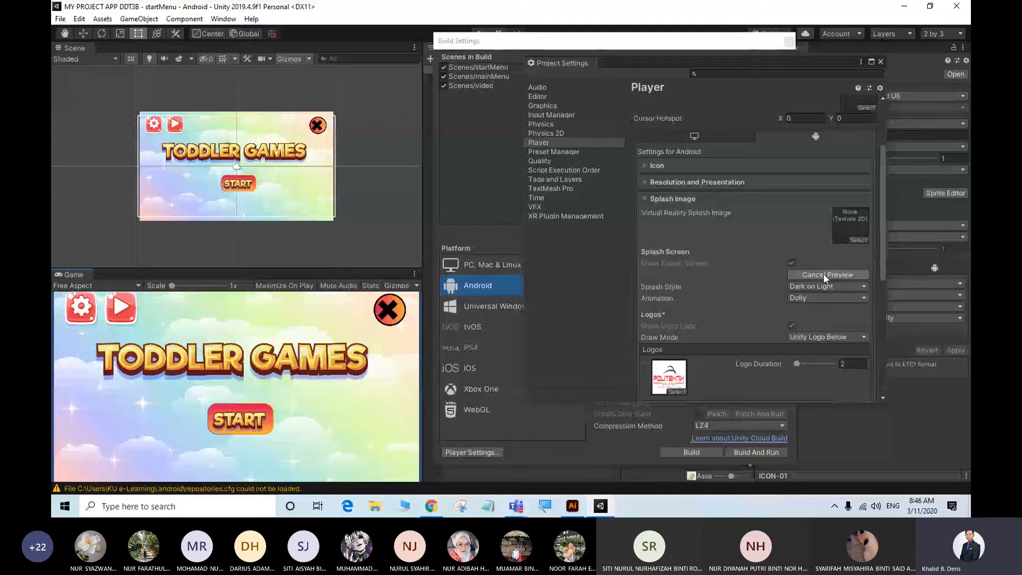
# Step: Preview the splash screen with the Light on Dark style, and preview it again with the style set back to Dark on Light
pyautogui.scroll(-2, 818, 263)
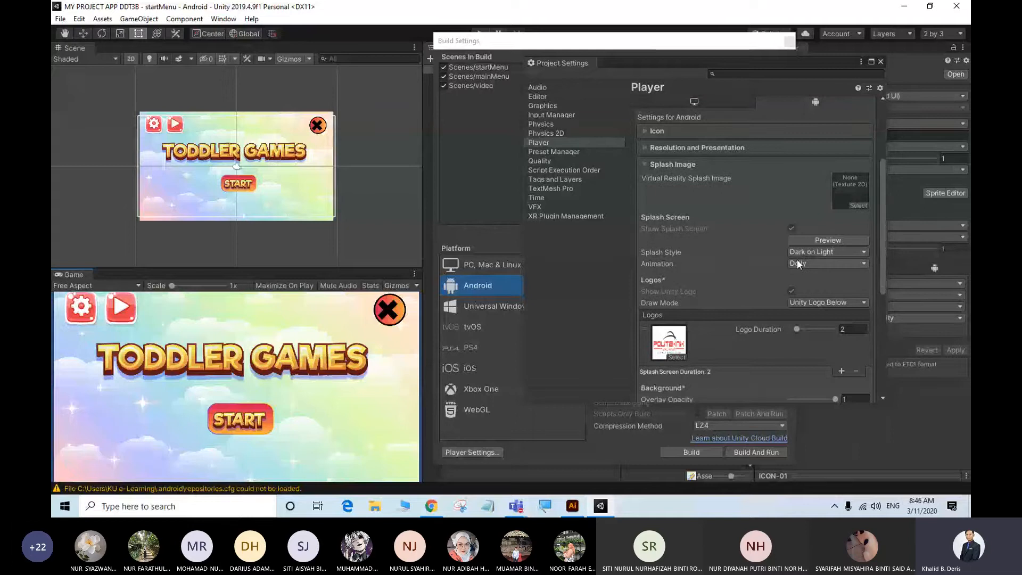
pyautogui.click(816, 254)
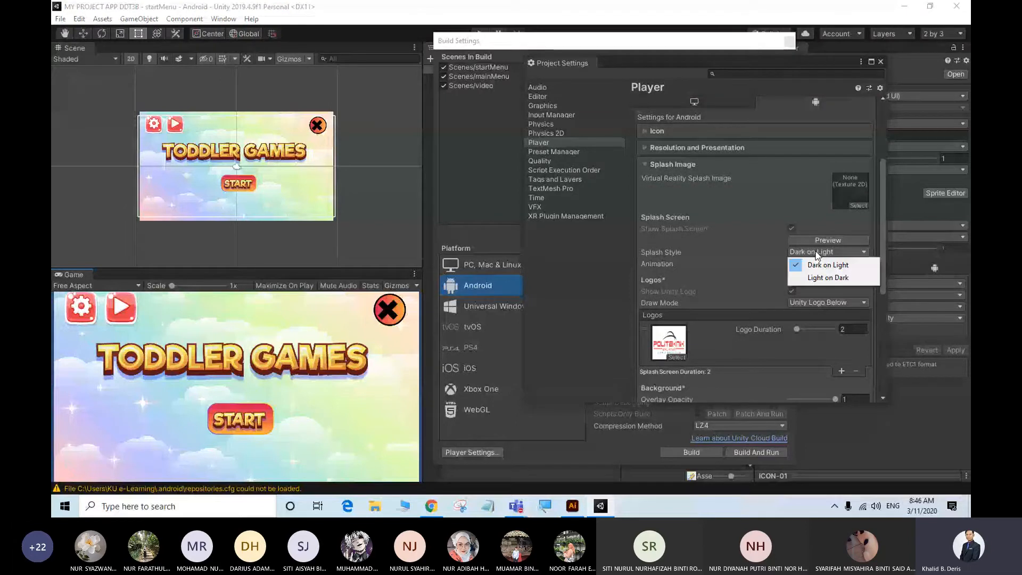
pyautogui.click(817, 278)
pyautogui.click(828, 240)
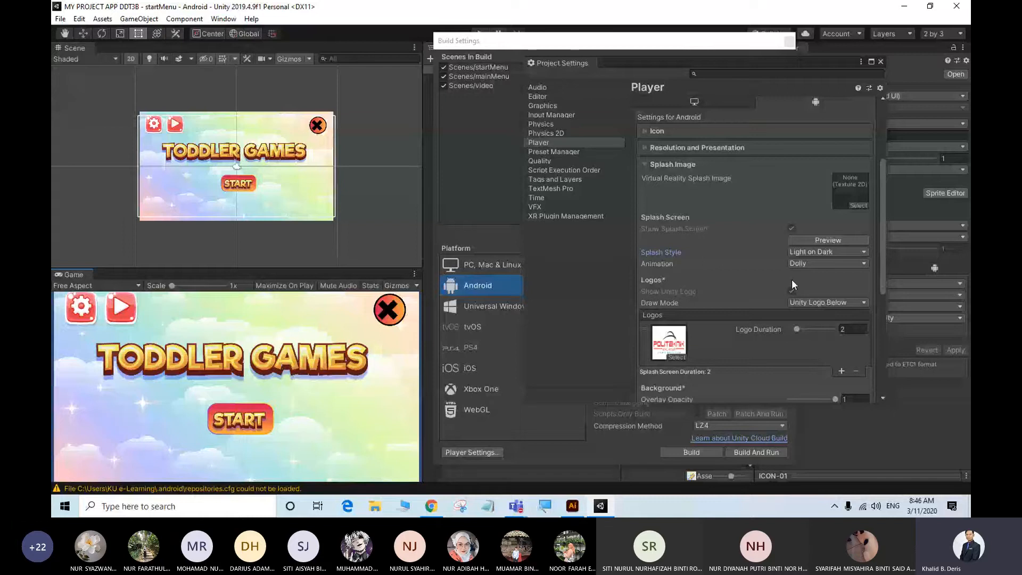
pyautogui.click(820, 253)
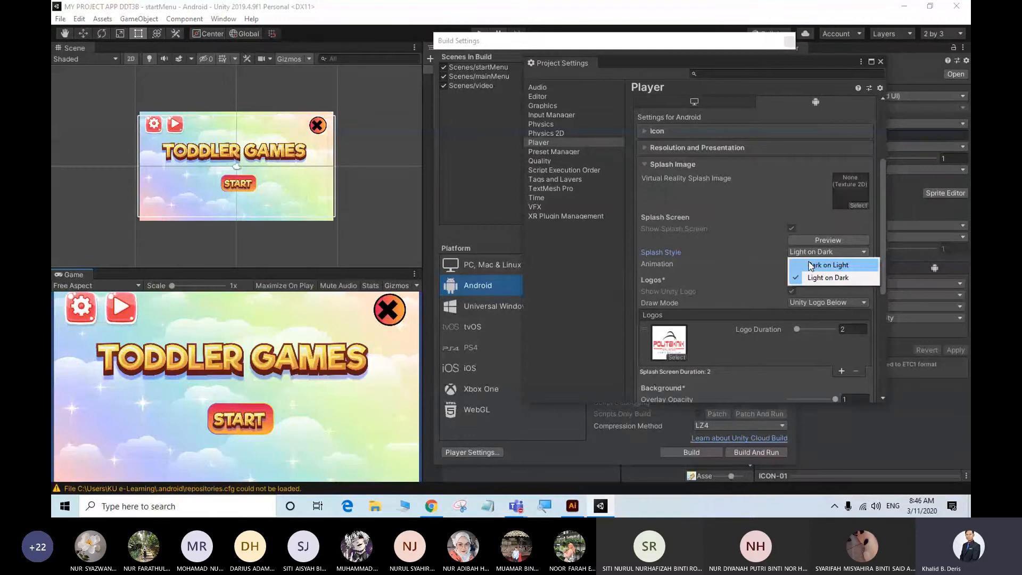
pyautogui.click(811, 265)
pyautogui.click(826, 241)
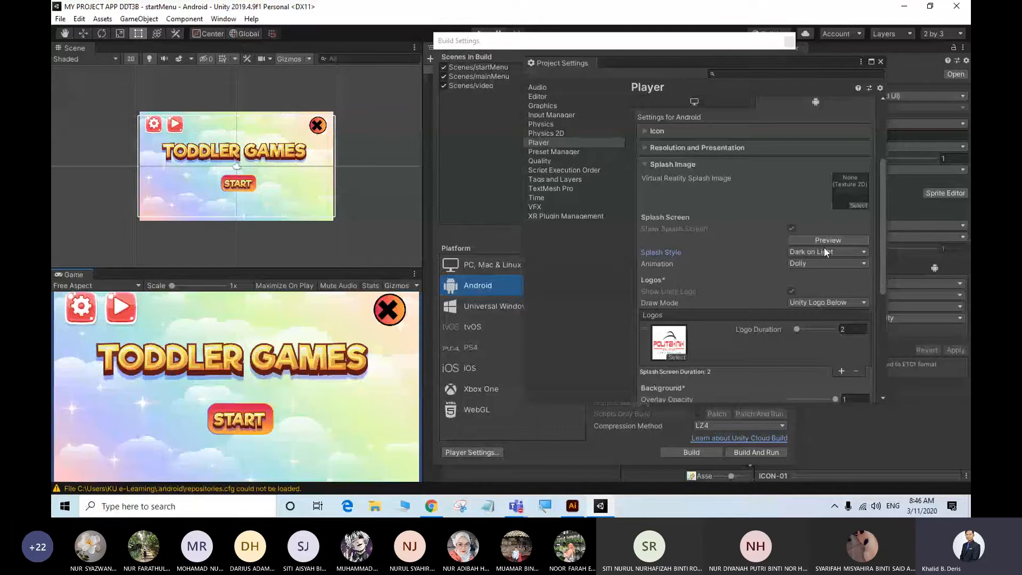
# Step: Set the splash logos' draw mode to All Sequential
pyautogui.scroll(-3, 794, 233)
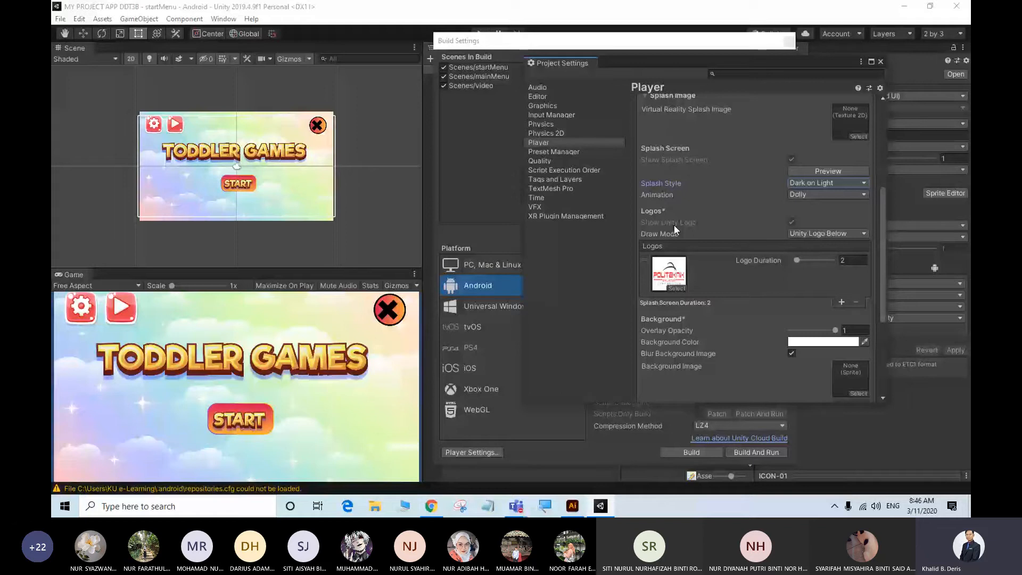
pyautogui.click(823, 233)
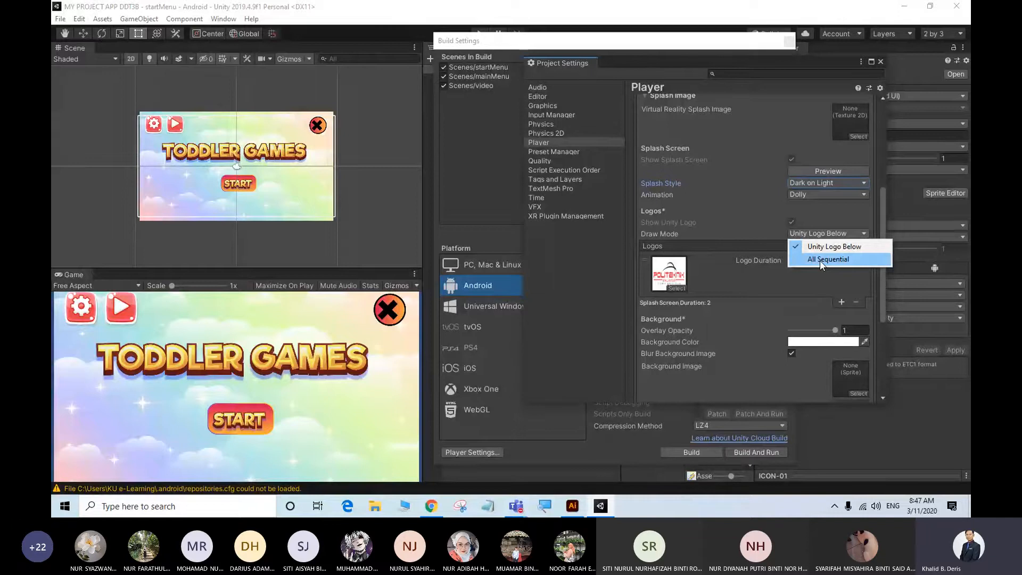
pyautogui.click(820, 260)
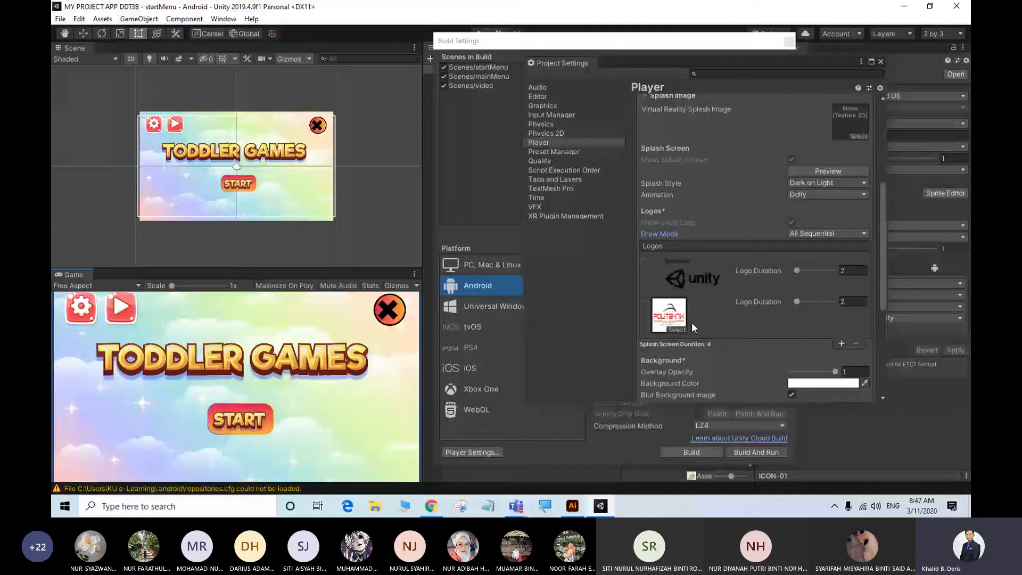
# Step: Move the settings windows off the project assets and import the LOGO PSIS image into the UI folder
pyautogui.moveTo(622, 63); pyautogui.dragTo(349, 62)
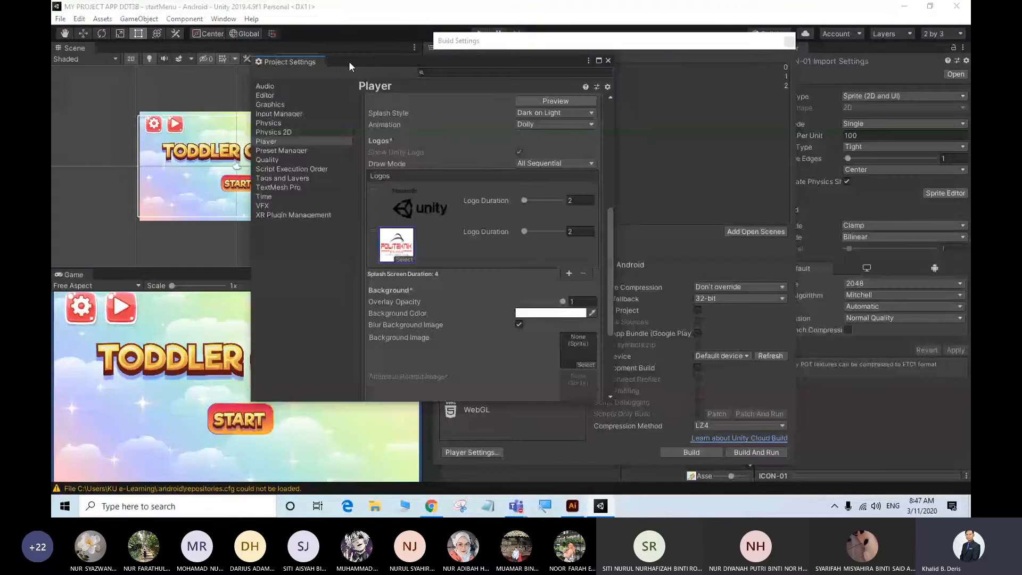
pyautogui.moveTo(612, 41); pyautogui.dragTo(362, 45)
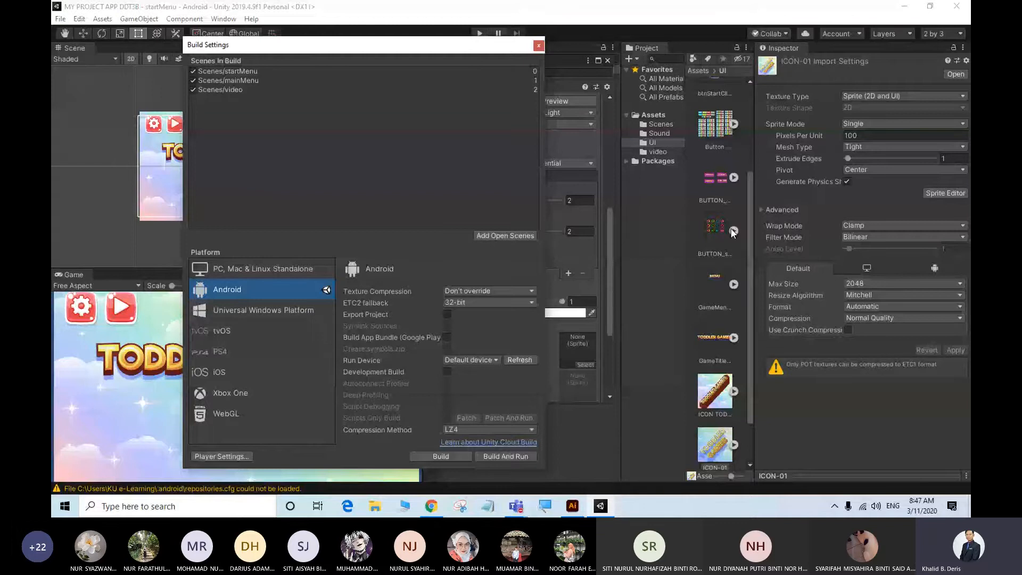
pyautogui.scroll(-2, 731, 233)
pyautogui.rightClick(740, 418)
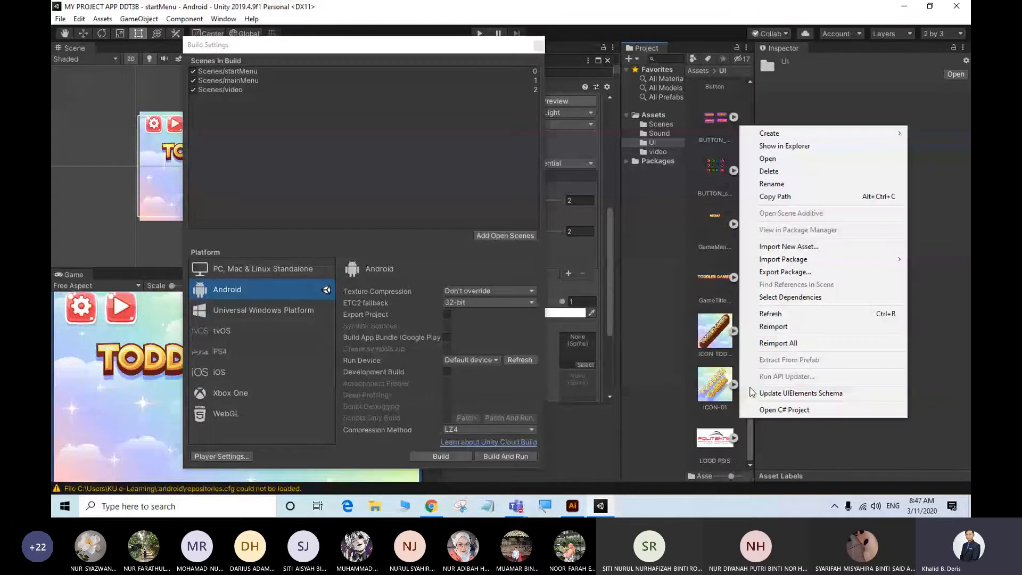
pyautogui.click(789, 247)
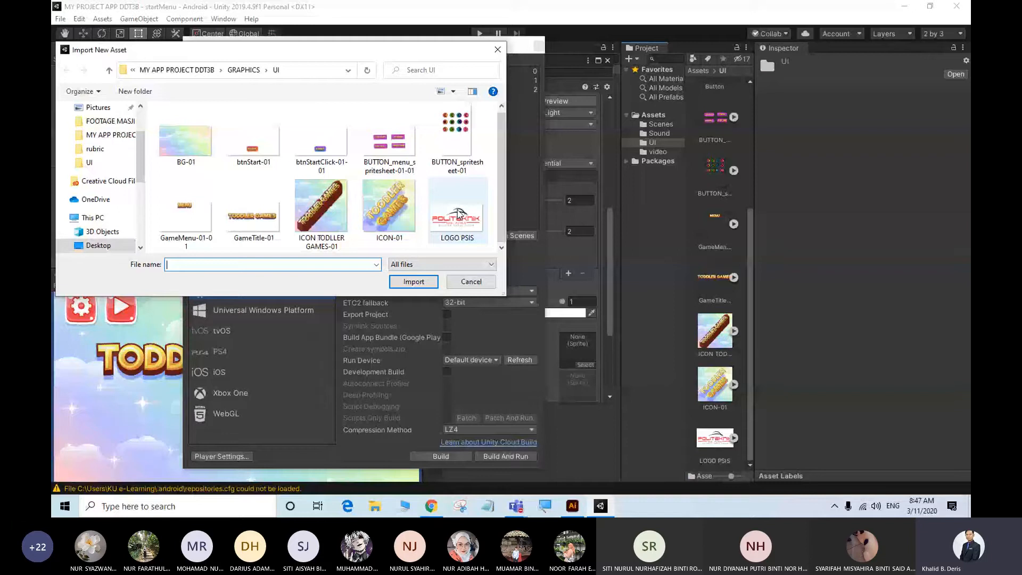
pyautogui.click(459, 215)
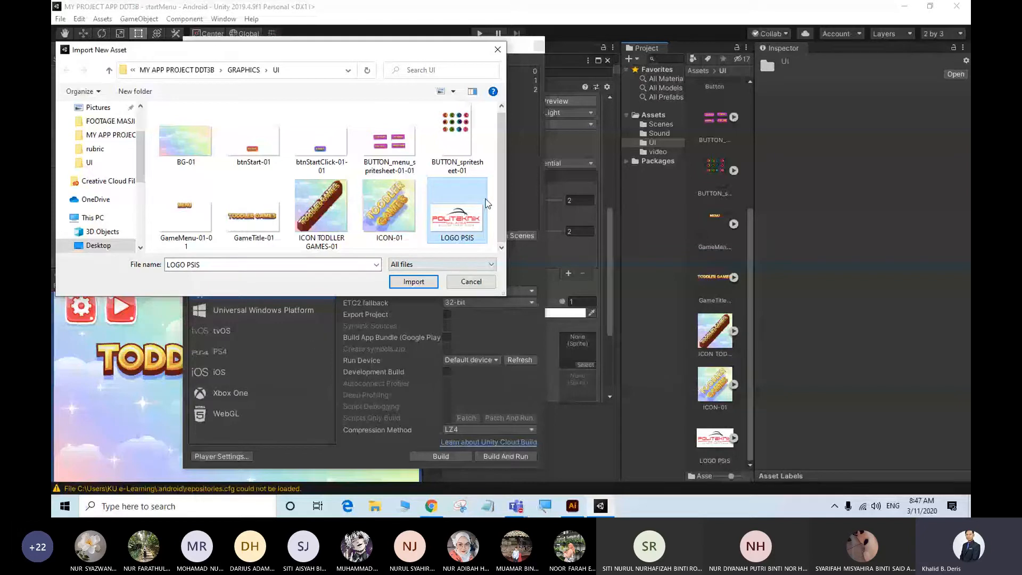
pyautogui.click(470, 281)
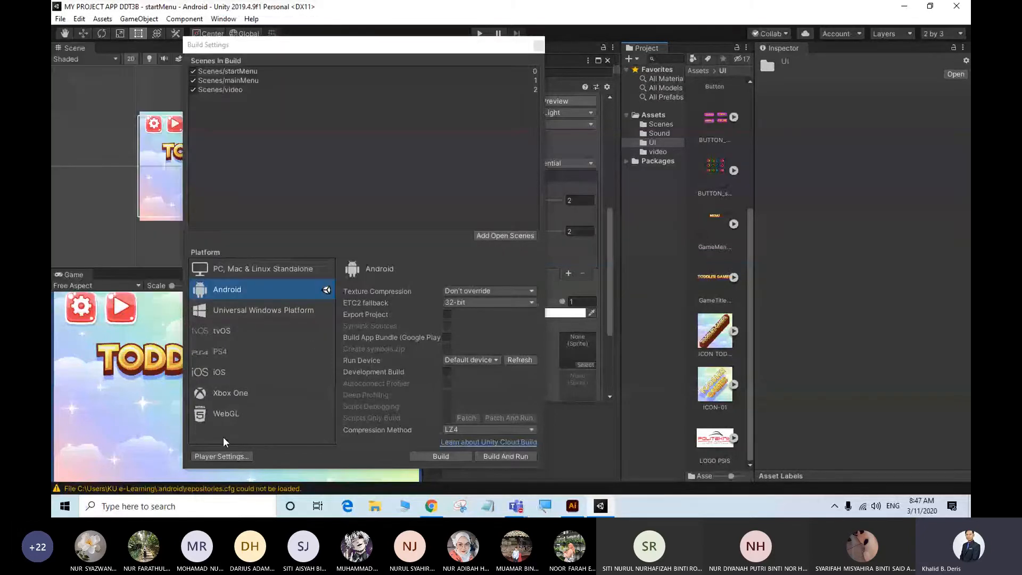
# Step: Bring the Player settings back to the front, move them clear of the Game view and close the Build Settings
pyautogui.click(233, 456)
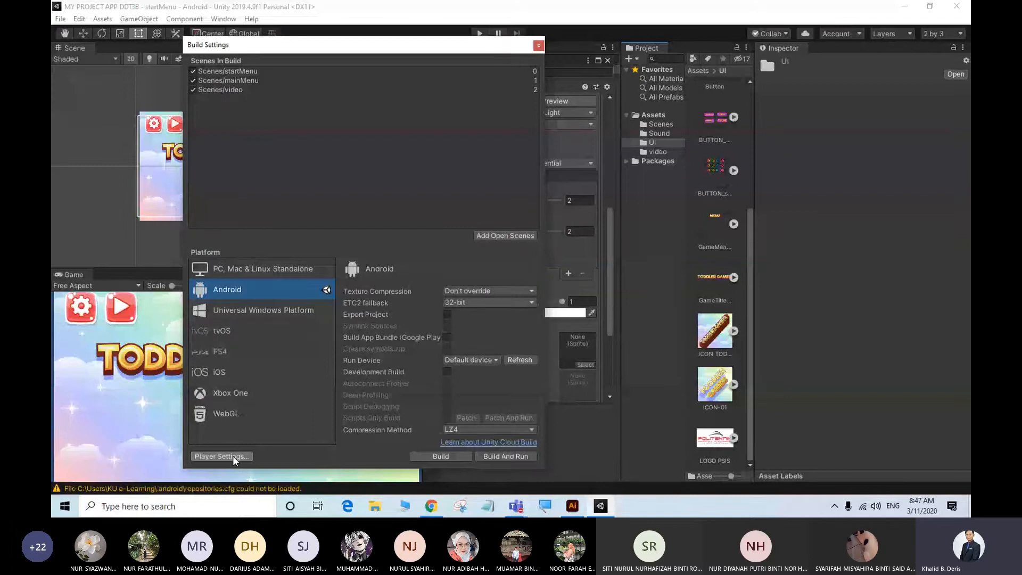
pyautogui.click(233, 457)
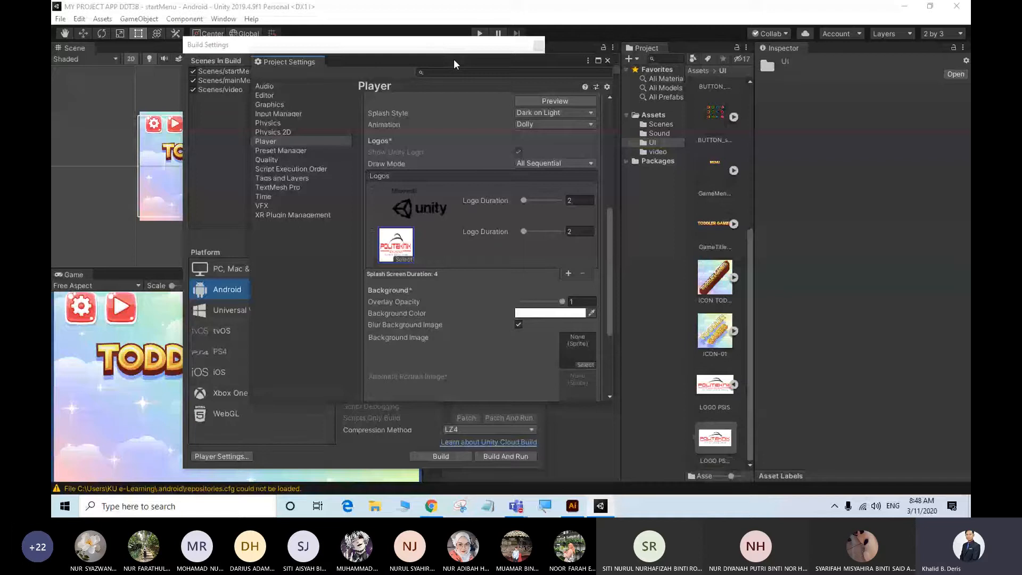
pyautogui.moveTo(454, 59); pyautogui.dragTo(694, 65)
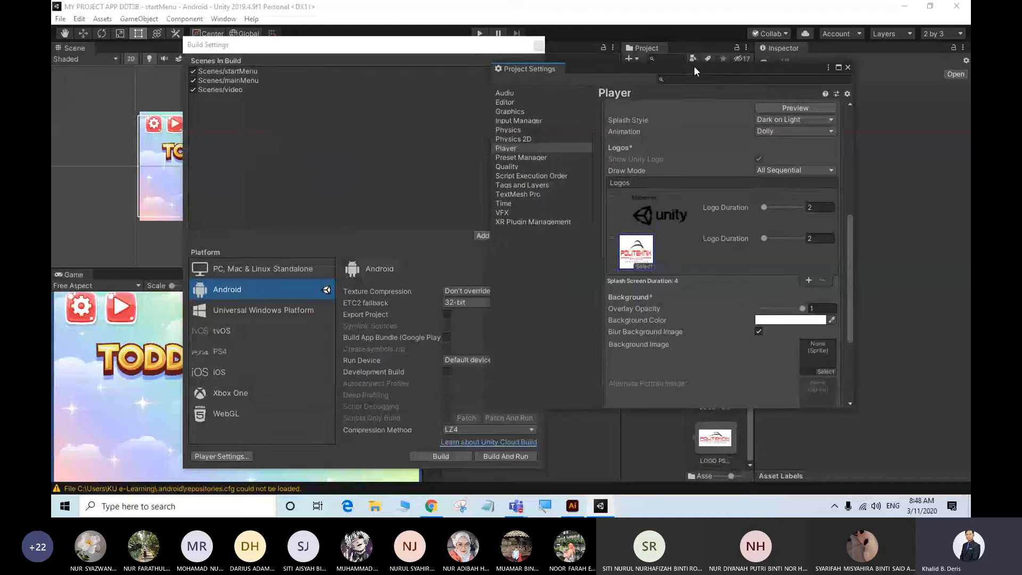
pyautogui.click(539, 47)
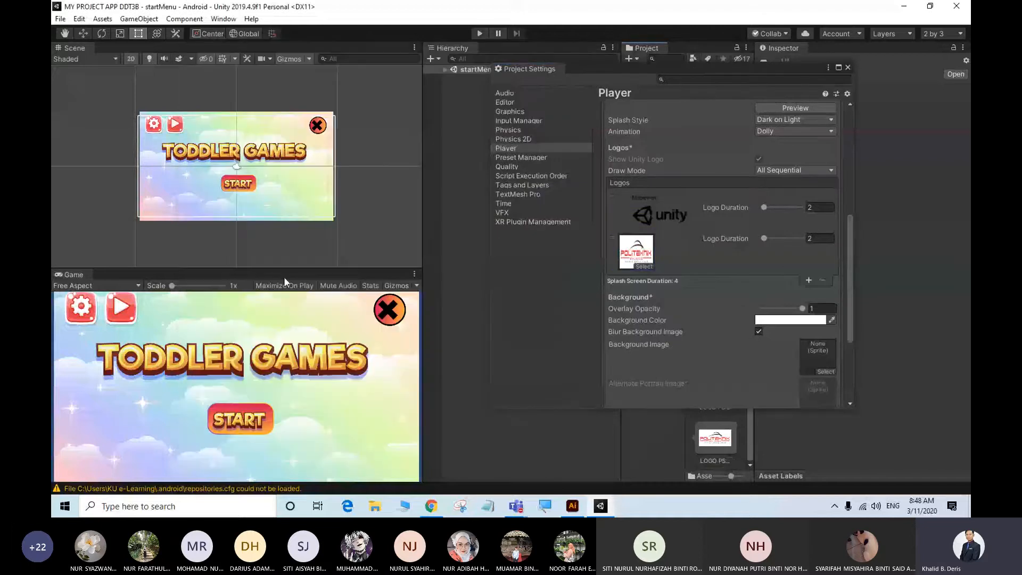
# Step: Try a duration of 5 for both the Unity and Politeknik splash logos and preview the splash screen
pyautogui.click(828, 207)
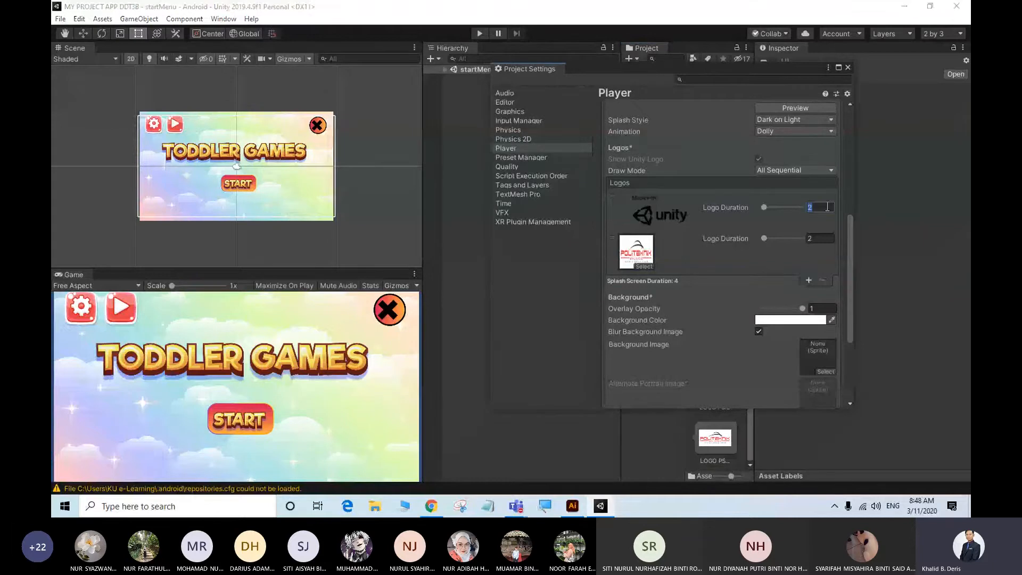
pyautogui.write('5')
pyautogui.click(822, 239)
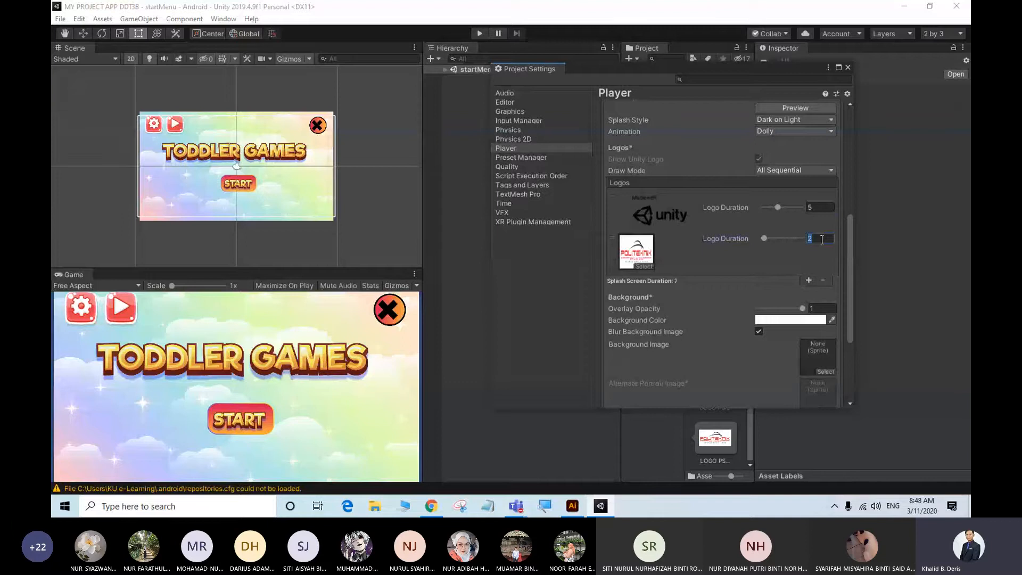
pyautogui.write('5')
pyautogui.click(795, 107)
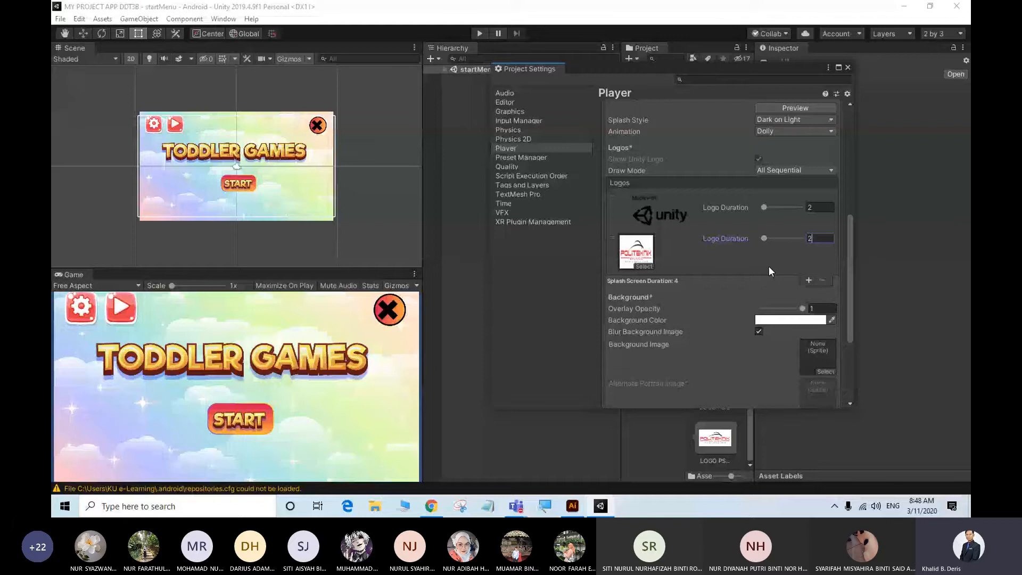
# Step: Preview the splash screen with a black background color and set the background color back to white
pyautogui.click(793, 320)
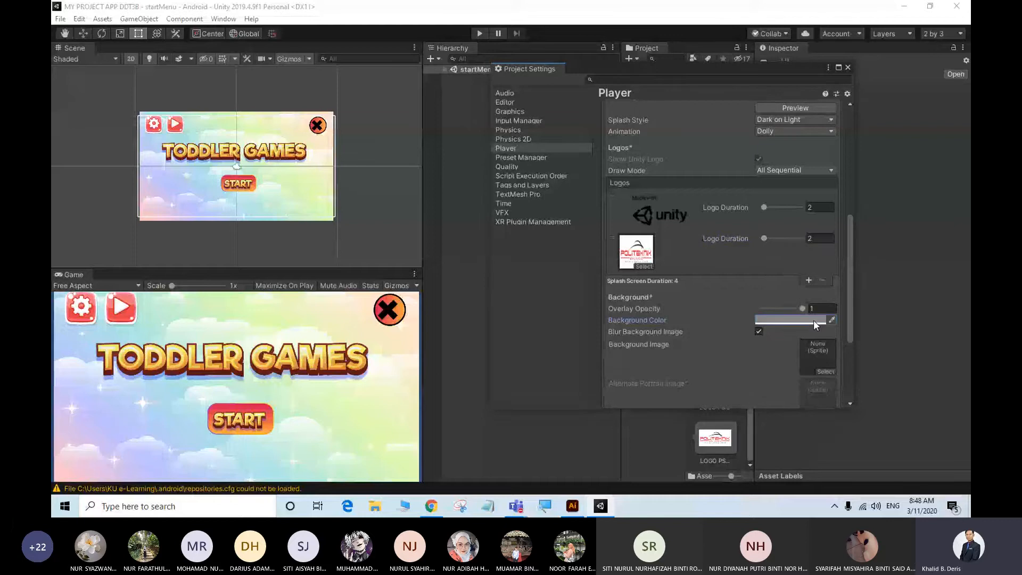
pyautogui.click(813, 321)
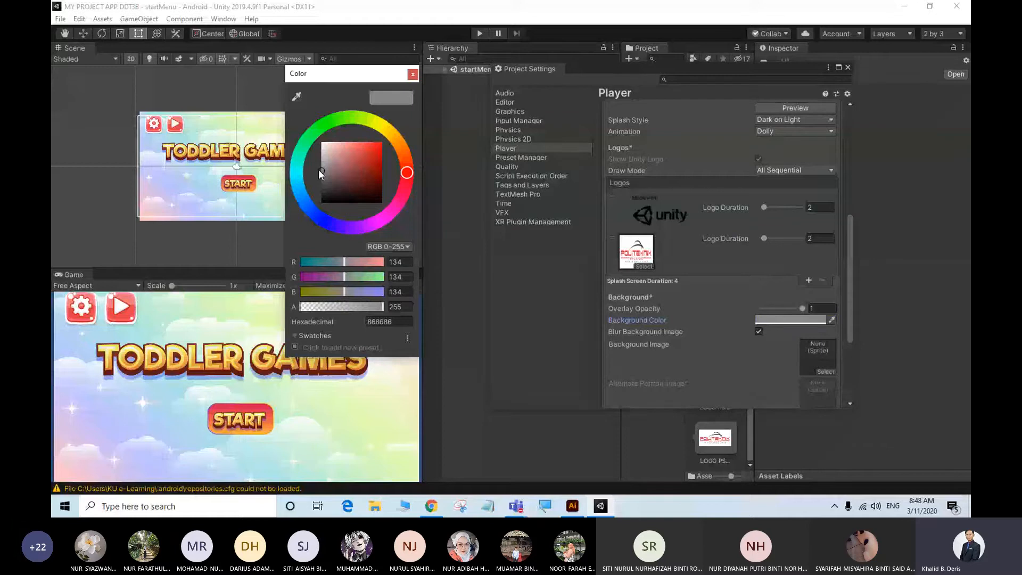
pyautogui.moveTo(321, 174); pyautogui.dragTo(321, 202)
pyautogui.moveTo(325, 73); pyautogui.dragTo(478, 66)
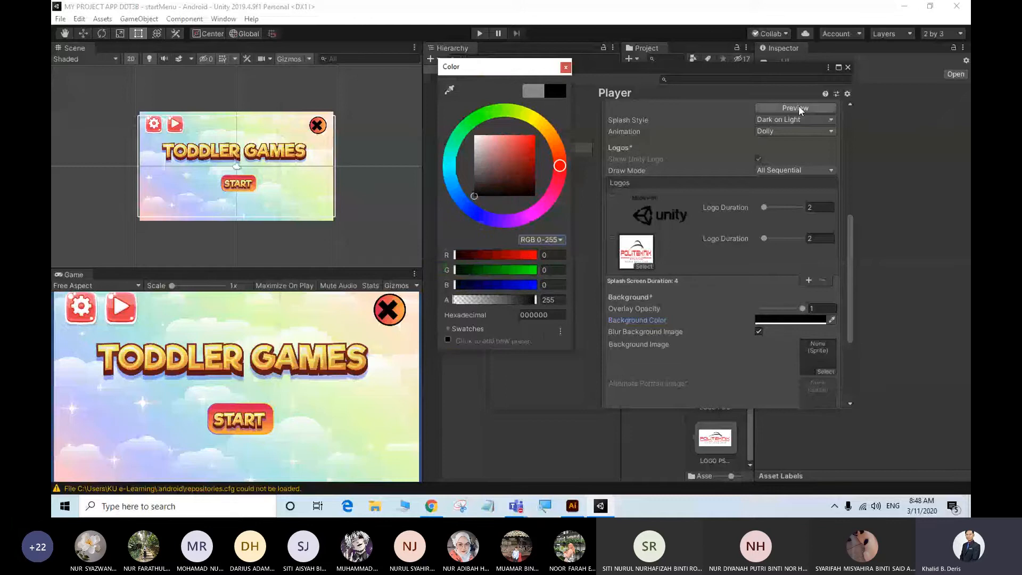
pyautogui.click(798, 108)
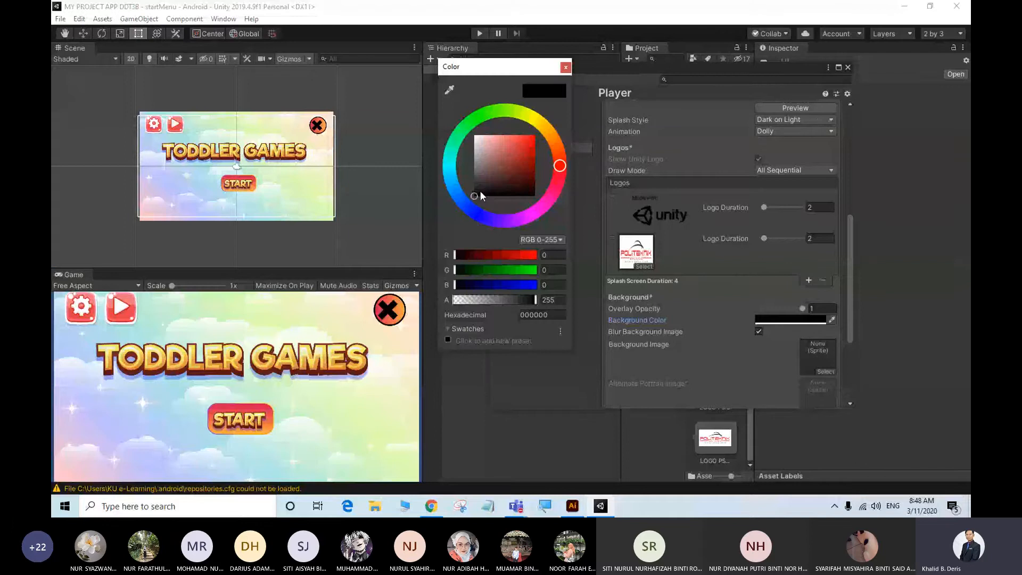
pyautogui.click(475, 135)
pyautogui.click(565, 67)
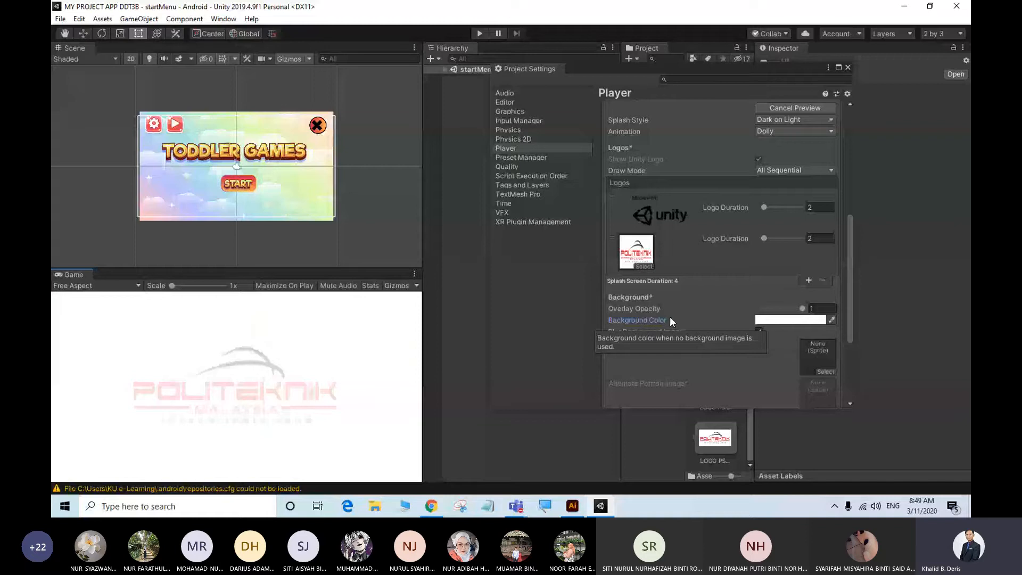
# Step: Set the splash logos' draw mode to Unity Logo Below and preview the splash screen
pyautogui.click(829, 171)
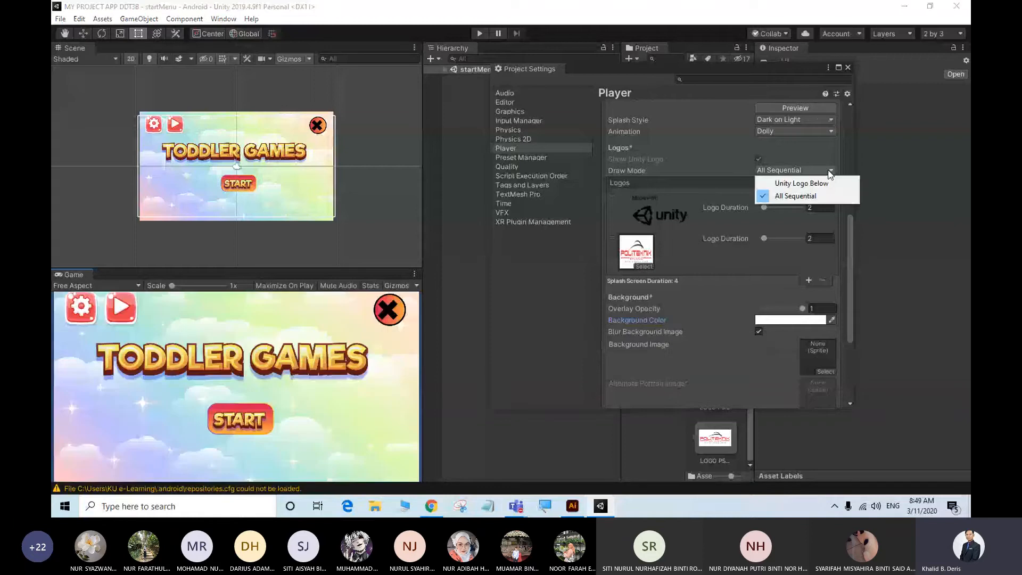
pyautogui.click(806, 184)
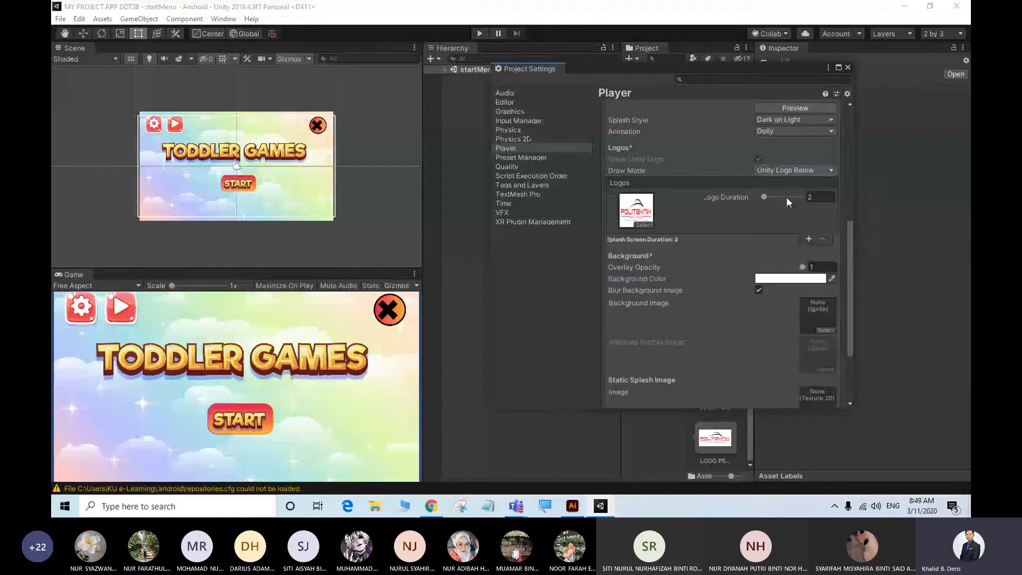
pyautogui.click(788, 106)
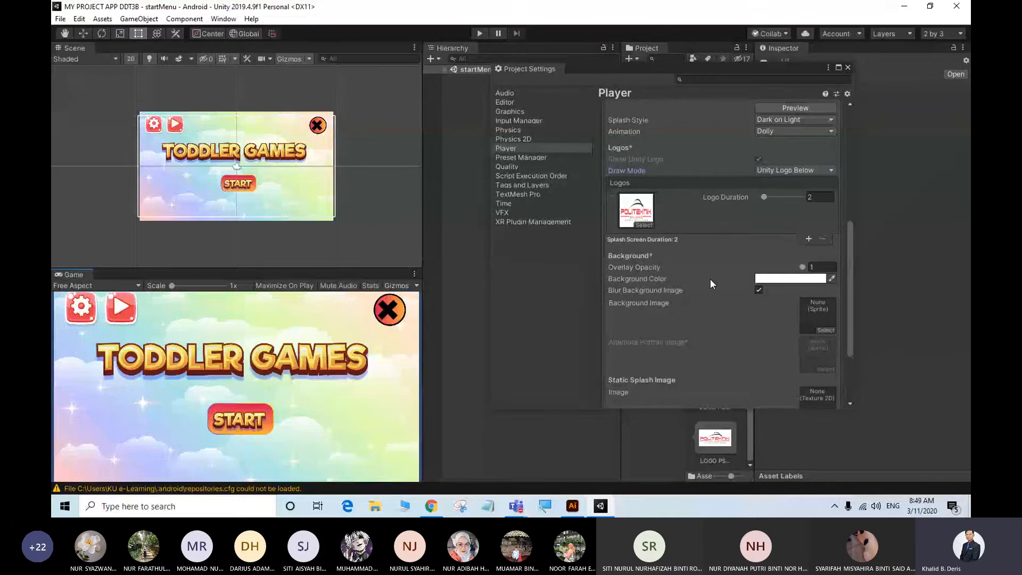
pyautogui.scroll(-3, 711, 279)
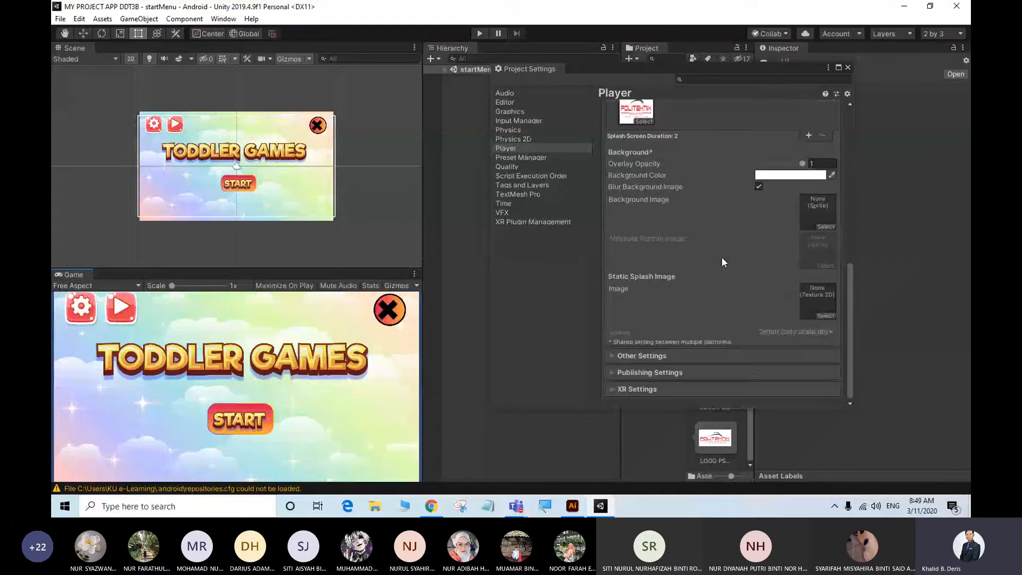
# Step: Collapse the Splash Image settings and, under Other Settings, set the Minimum API Level to Android 7.1 'Nougat' (API level 25)
pyautogui.scroll(3, 721, 256)
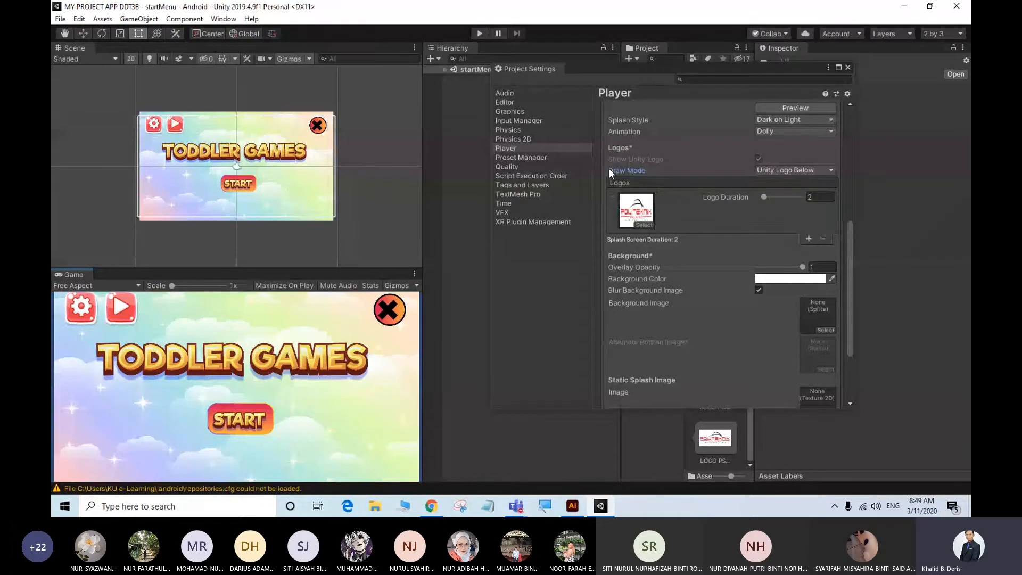
pyautogui.scroll(8, 612, 133)
pyautogui.click(682, 307)
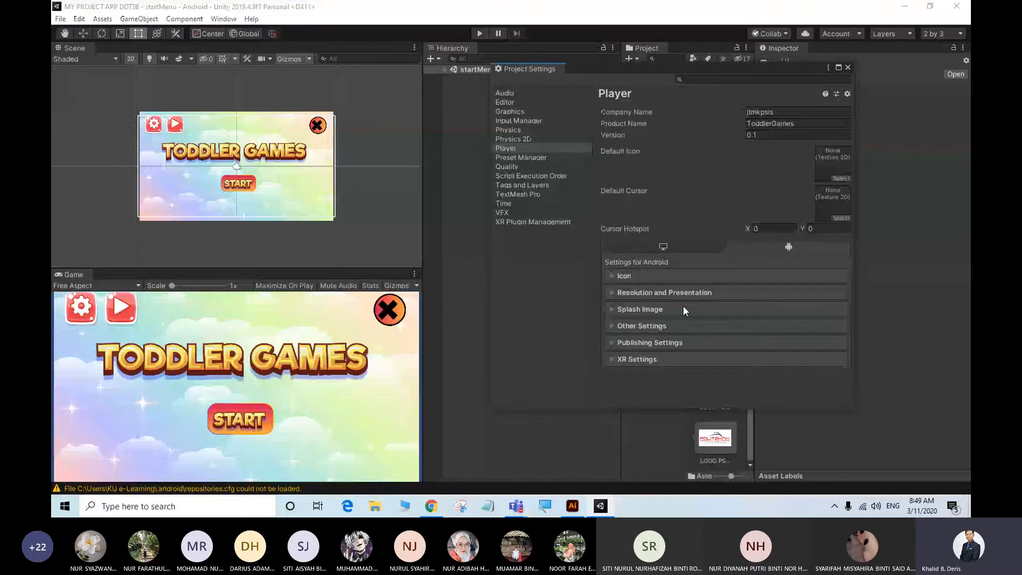
pyautogui.click(678, 326)
pyautogui.scroll(-5, 676, 337)
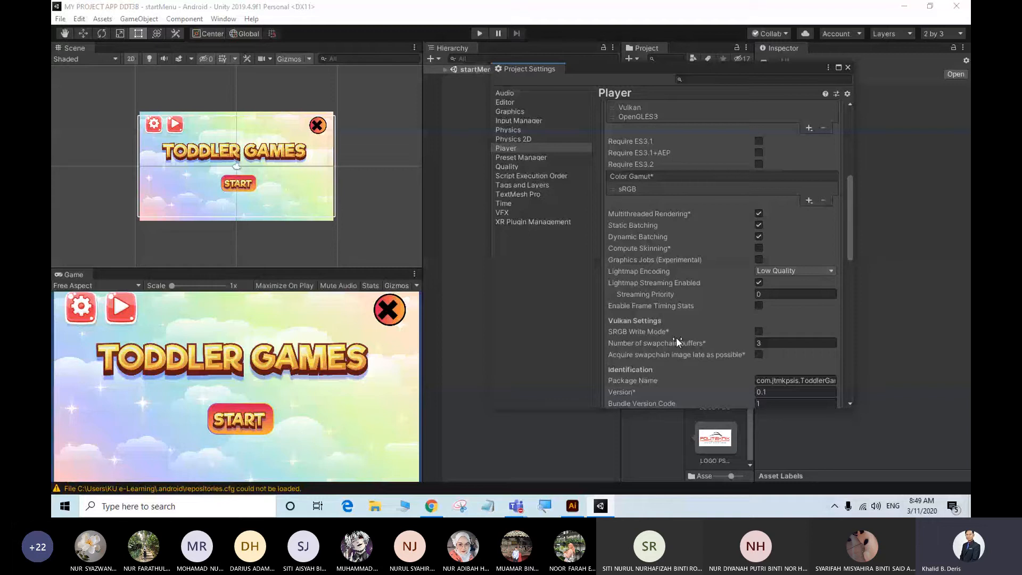
pyautogui.scroll(-3, 676, 338)
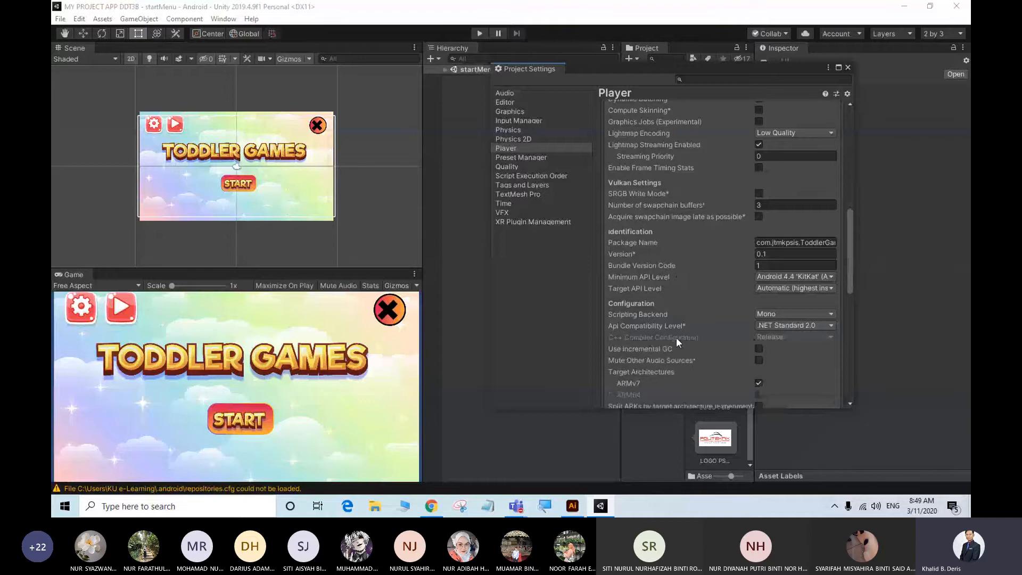
pyautogui.click(824, 242)
pyautogui.click(777, 277)
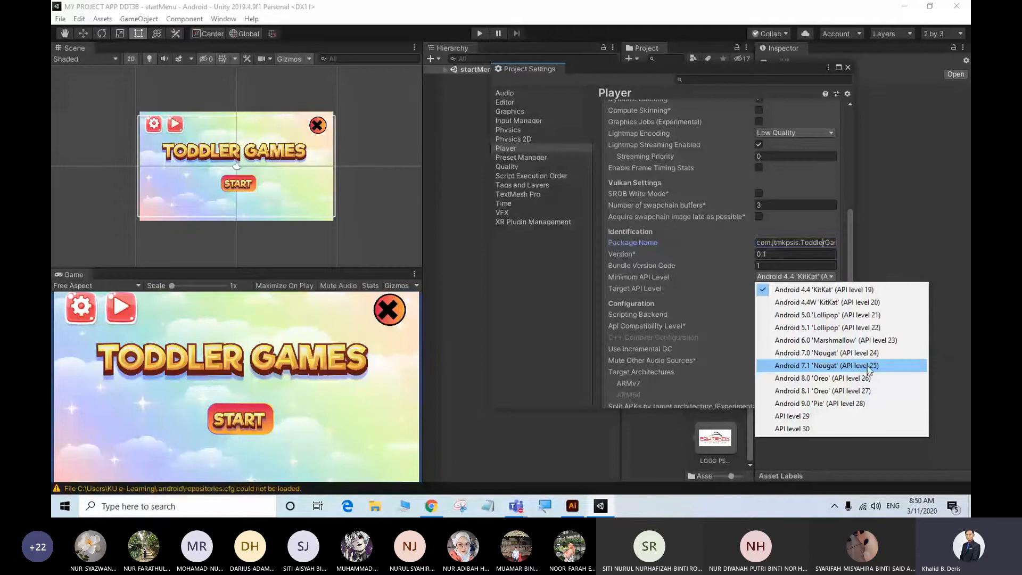
pyautogui.click(862, 366)
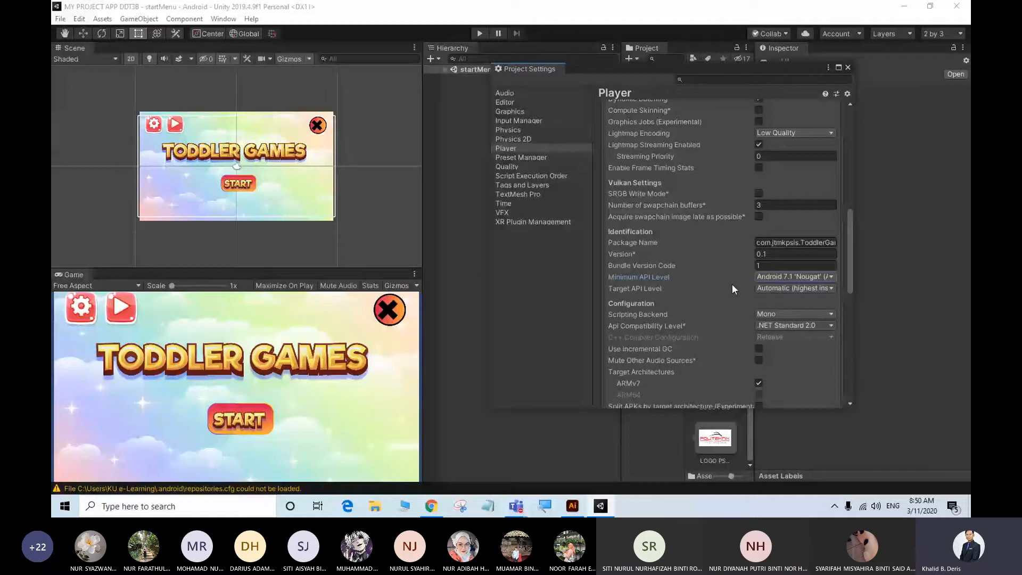
# Step: Look over the remaining Other Settings and the keystore, build and minify options in the Publishing Settings
pyautogui.scroll(-1, 732, 289)
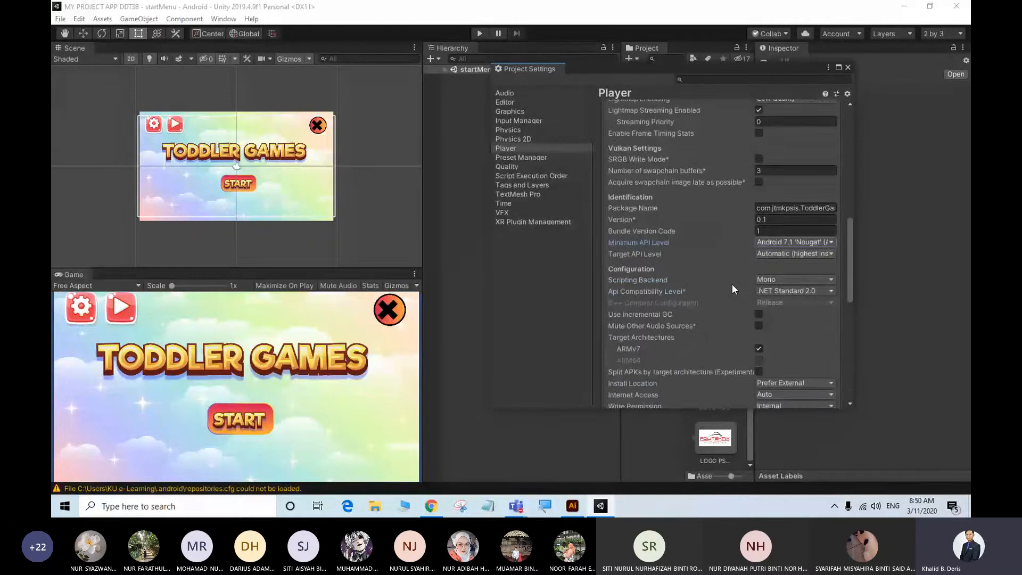
pyautogui.scroll(-10, 733, 289)
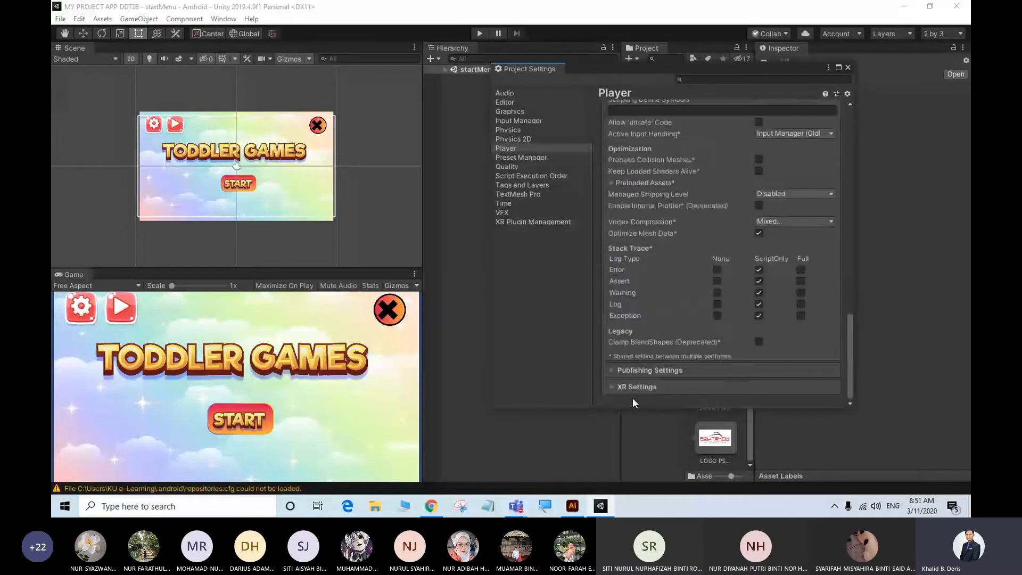
pyautogui.click(650, 370)
pyautogui.scroll(-5, 680, 232)
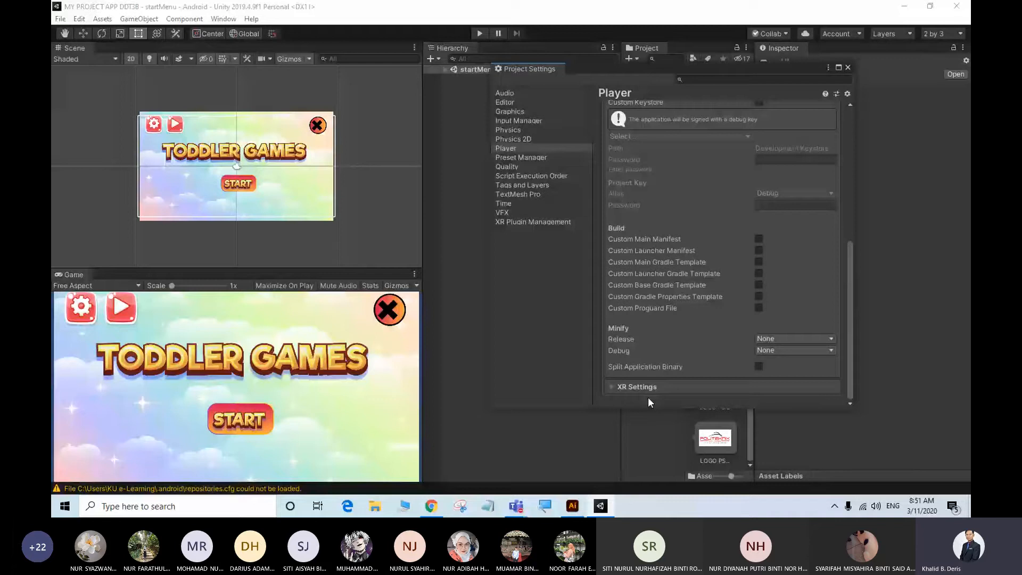
pyautogui.scroll(15, 655, 362)
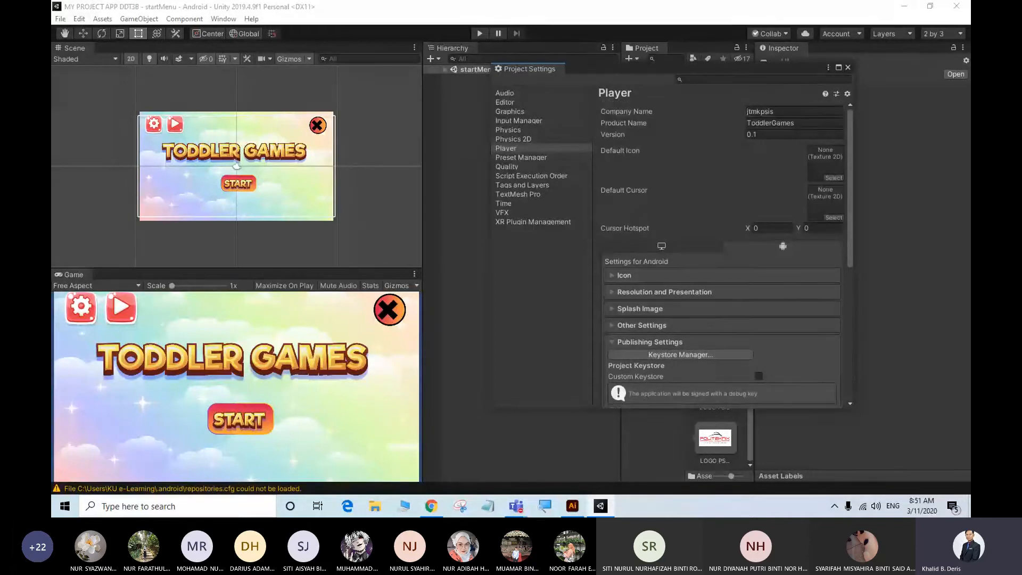
# Step: Close the Project Settings and build the Android app from the Build Settings as ToddlerGames.apk in the DFT30043 BUILD APK folder
pyautogui.click(60, 19)
pyautogui.click(107, 131)
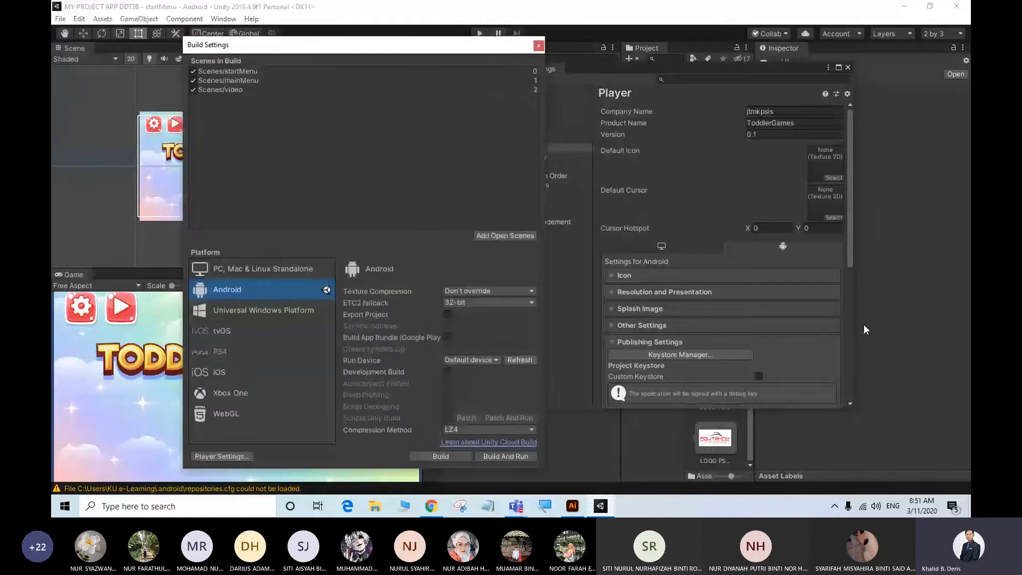
pyautogui.click(850, 66)
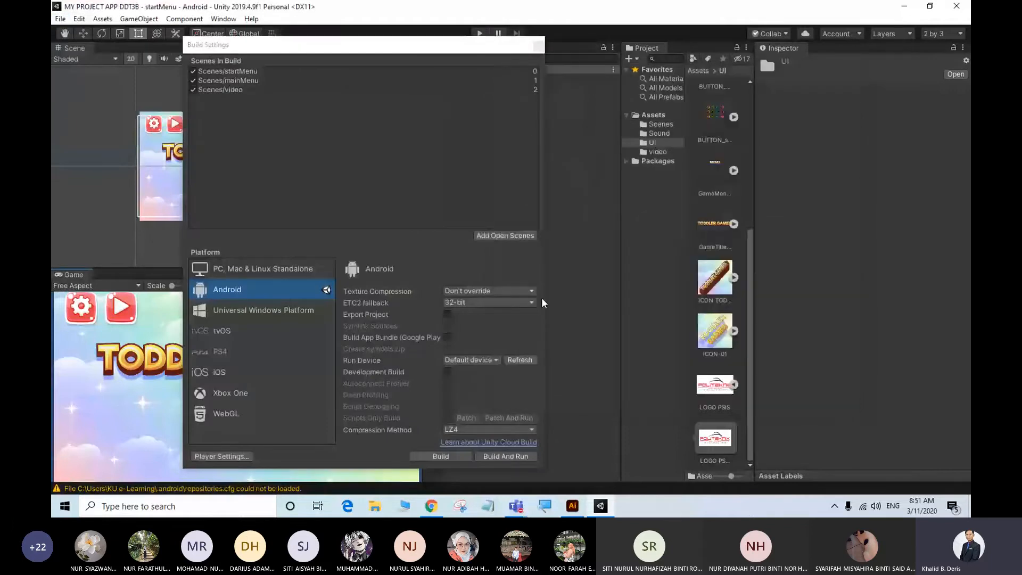
pyautogui.click(441, 457)
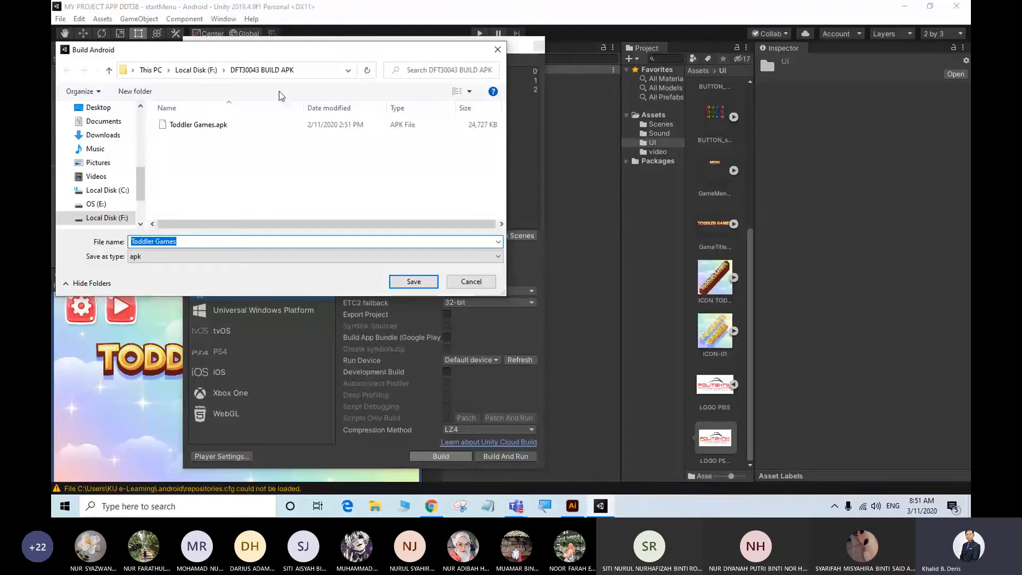
pyautogui.click(250, 127)
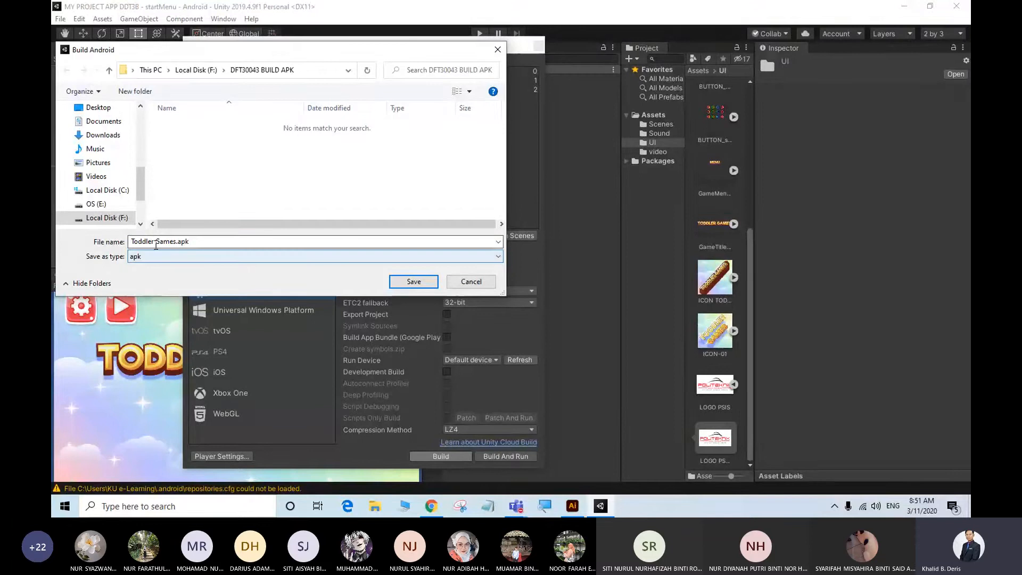
pyautogui.click(156, 243)
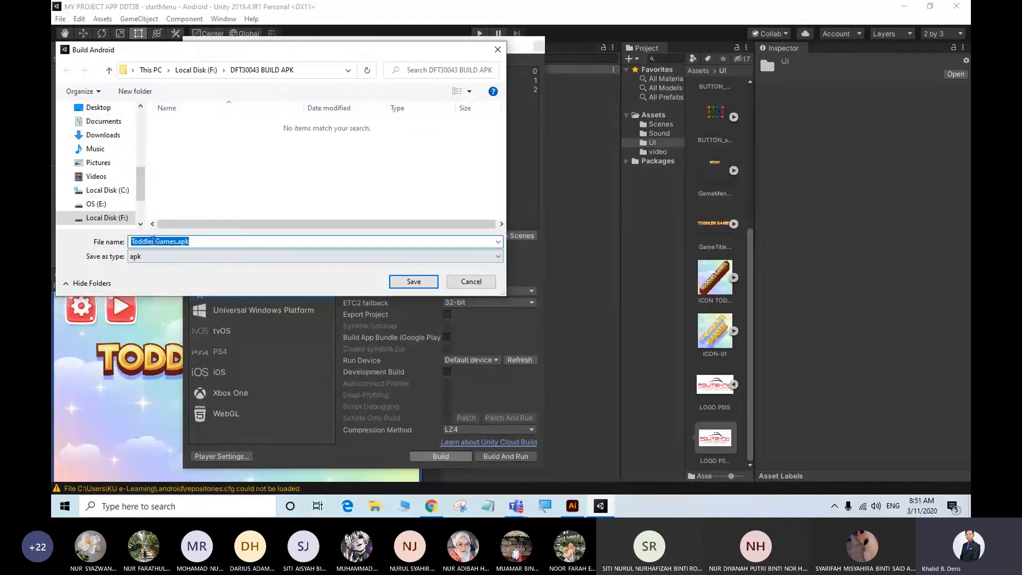
pyautogui.click(421, 285)
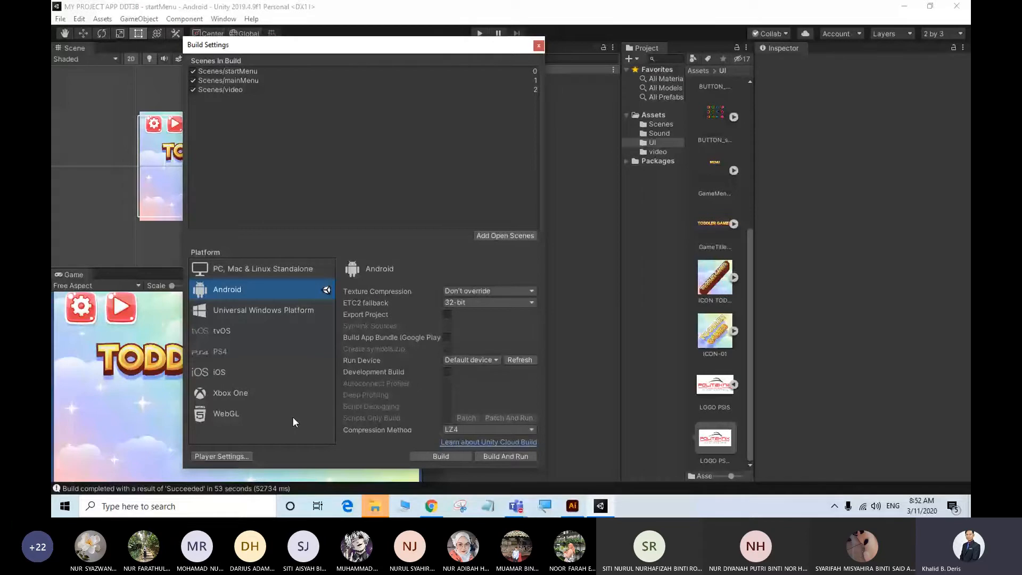
# Step: Switch to Microsoft Teams and bring up the window of the call in progress
pyautogui.click(516, 505)
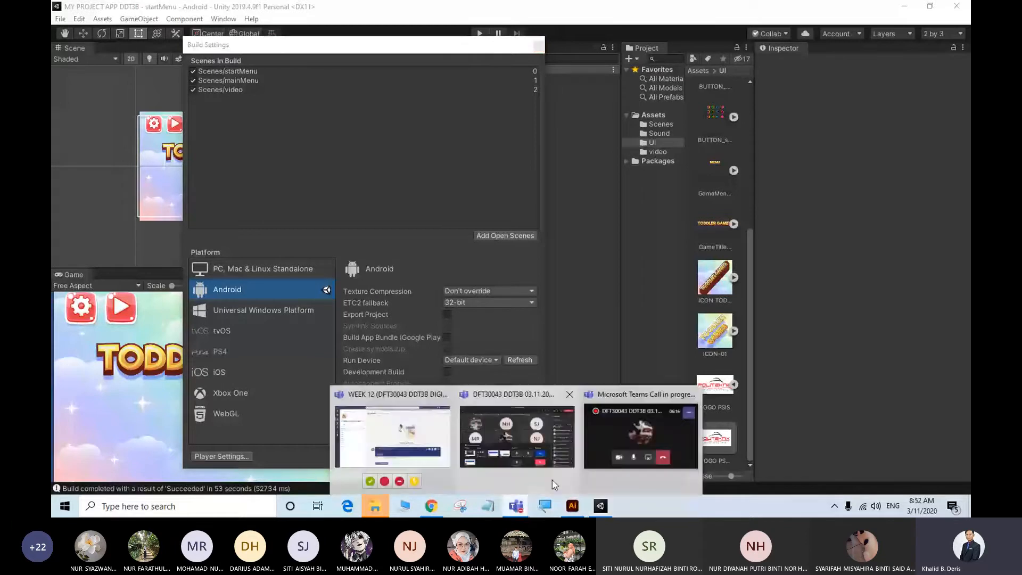
pyautogui.click(618, 440)
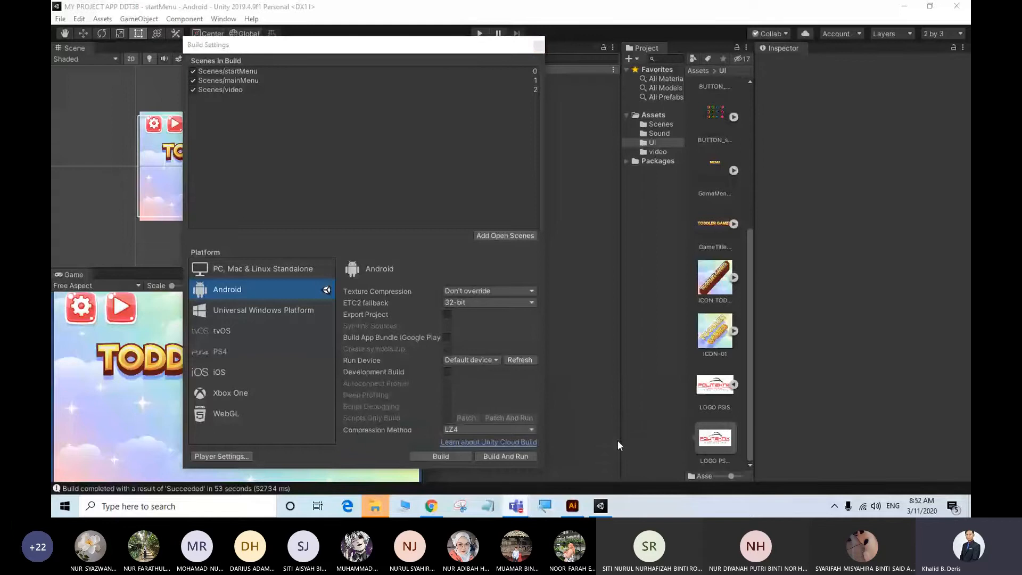
pyautogui.click(911, 443)
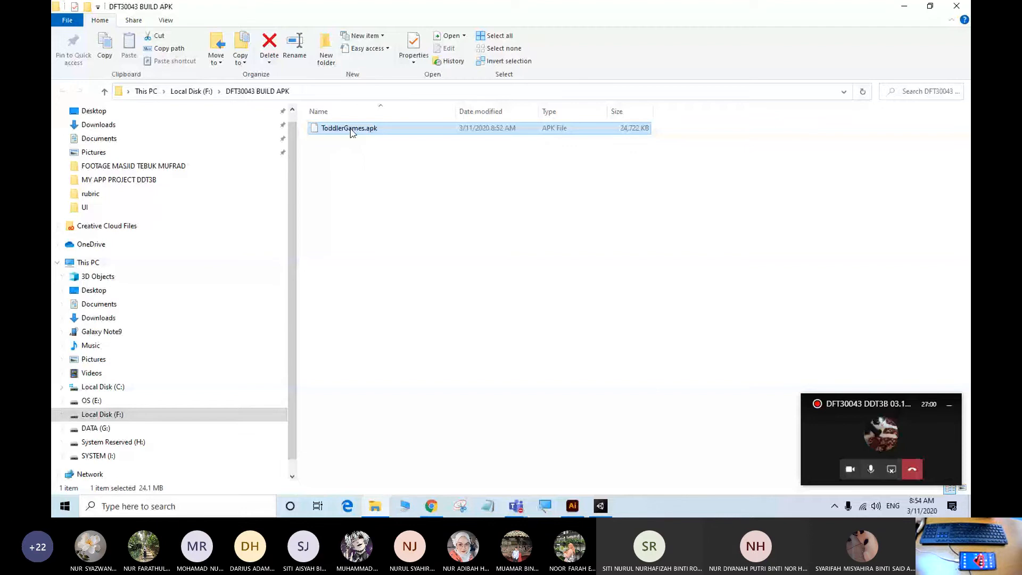
# Step: Copy ToddlerGames.apk from the DFT30043 BUILD APK folder on Local Disk (F:) in File Explorer
pyautogui.click(193, 98)
pyautogui.doubleClick(372, 170)
pyautogui.click(503, 131)
pyautogui.rightClick(502, 133)
pyautogui.click(528, 289)
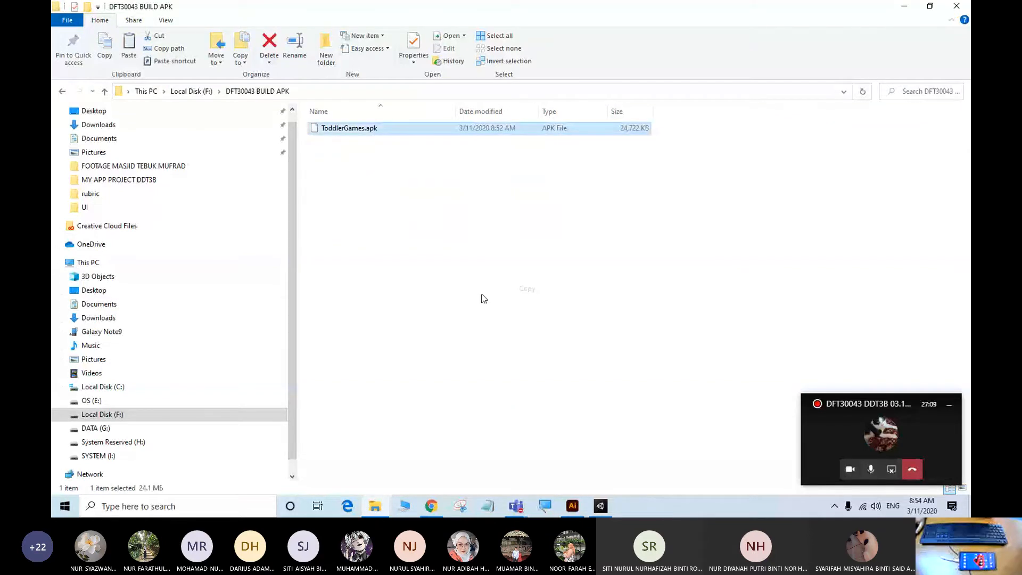
# Step: Create a folder named DFT30043 in the Galaxy Note9's Phone storage and paste the copied APK into it
pyautogui.click(113, 332)
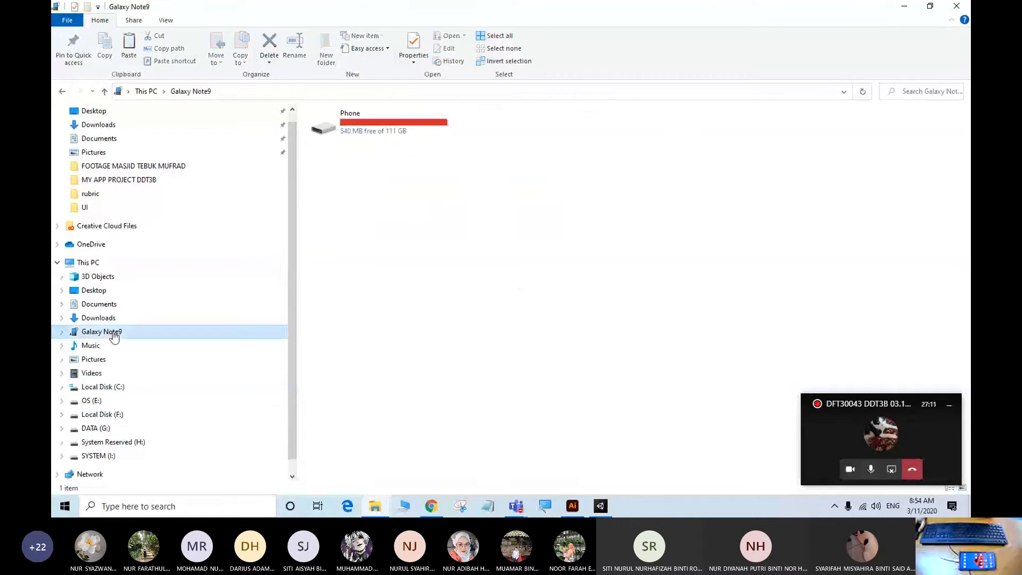
pyautogui.click(93, 264)
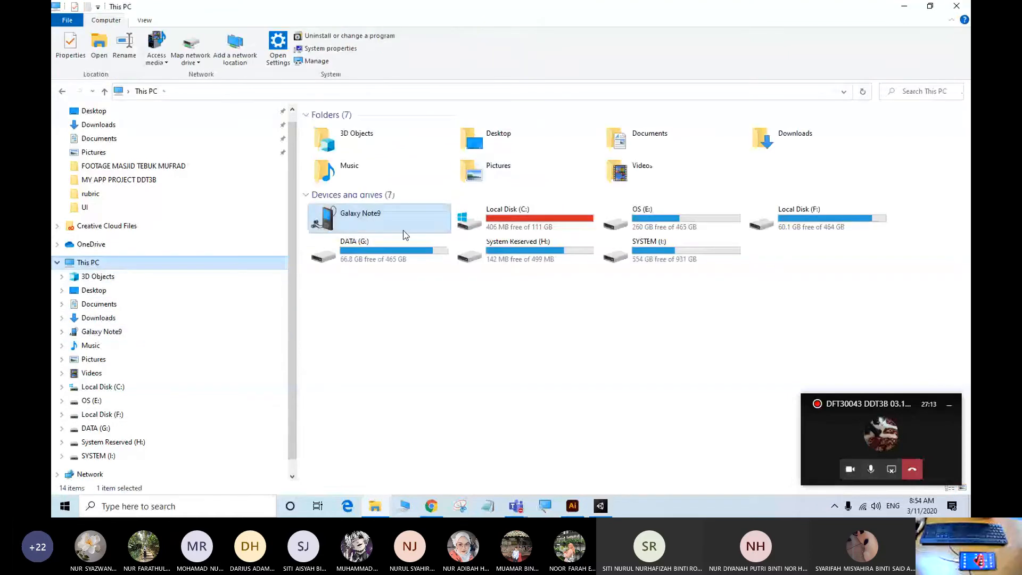
pyautogui.doubleClick(403, 231)
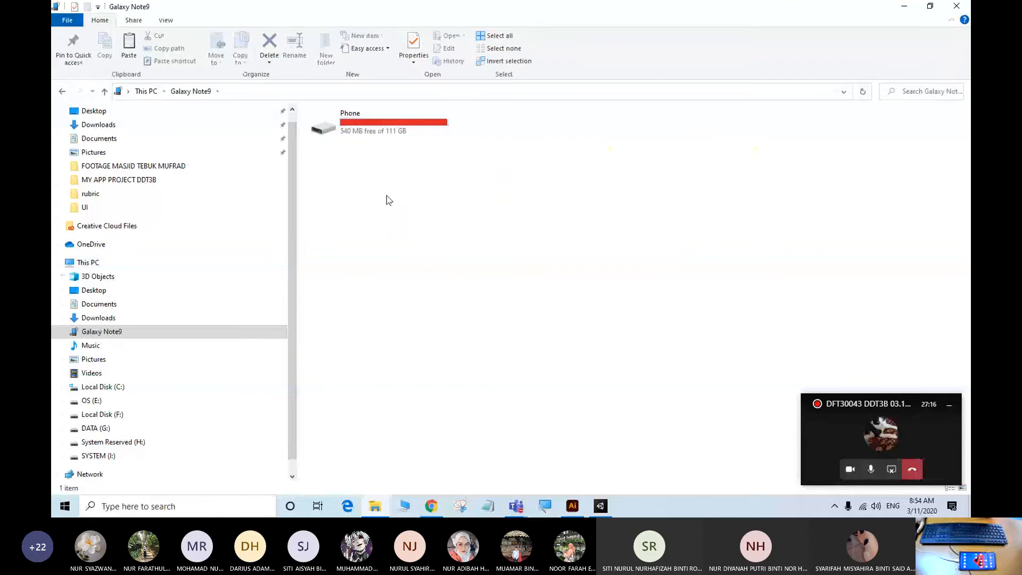
pyautogui.doubleClick(373, 130)
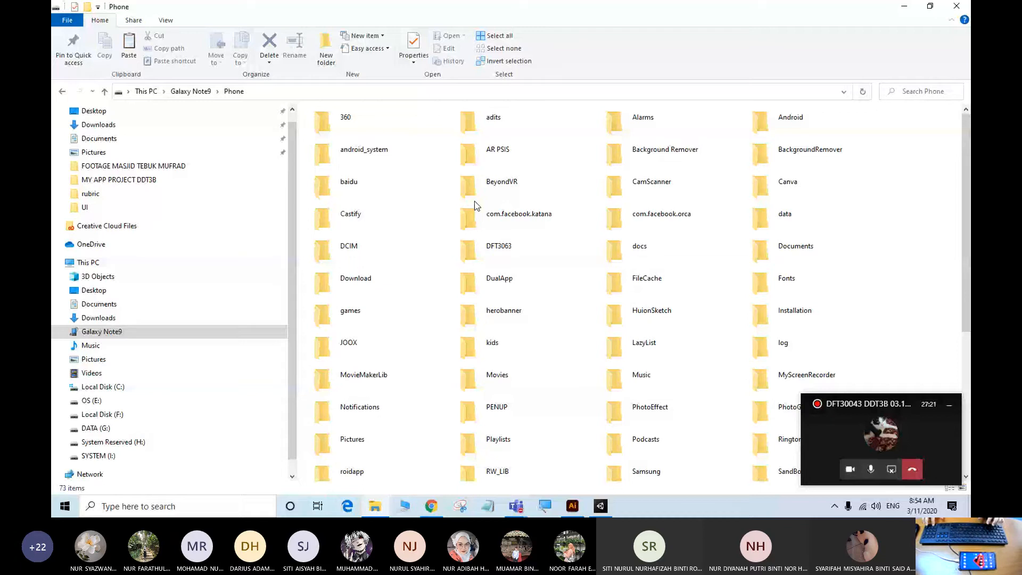
pyautogui.hotkey('ctrl', 'shift', 'n')
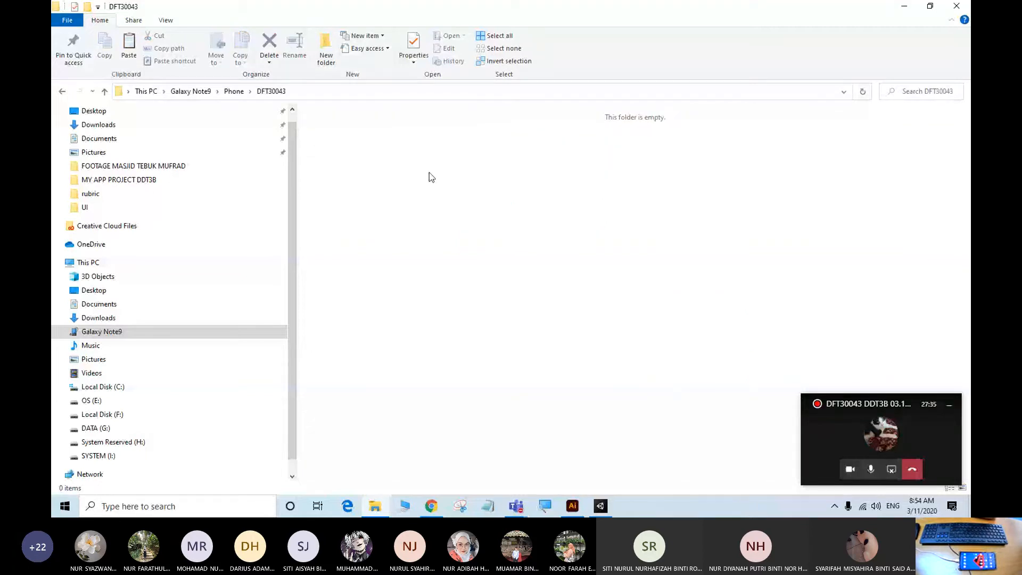
pyautogui.rightClick(455, 209)
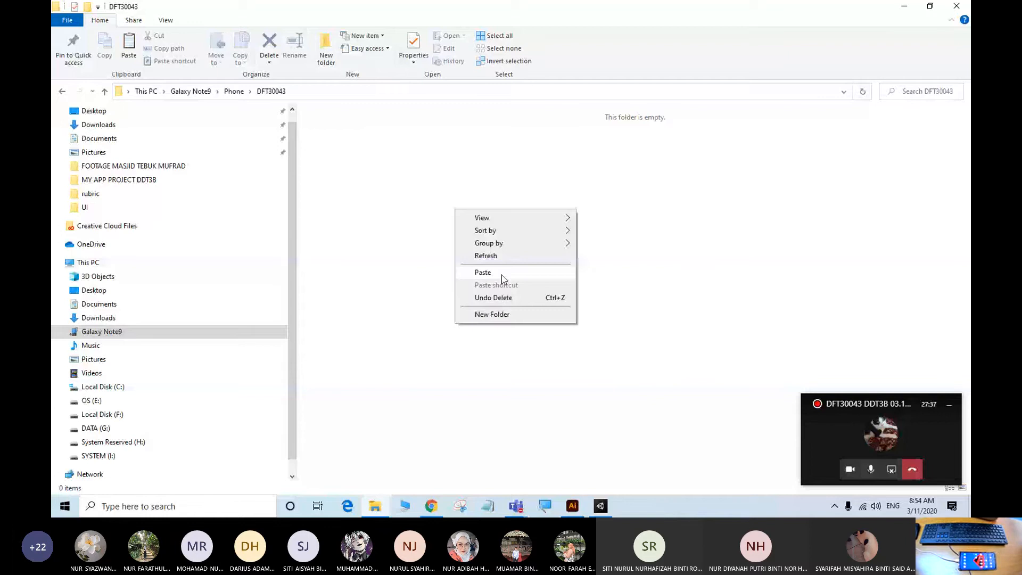
pyautogui.click(502, 275)
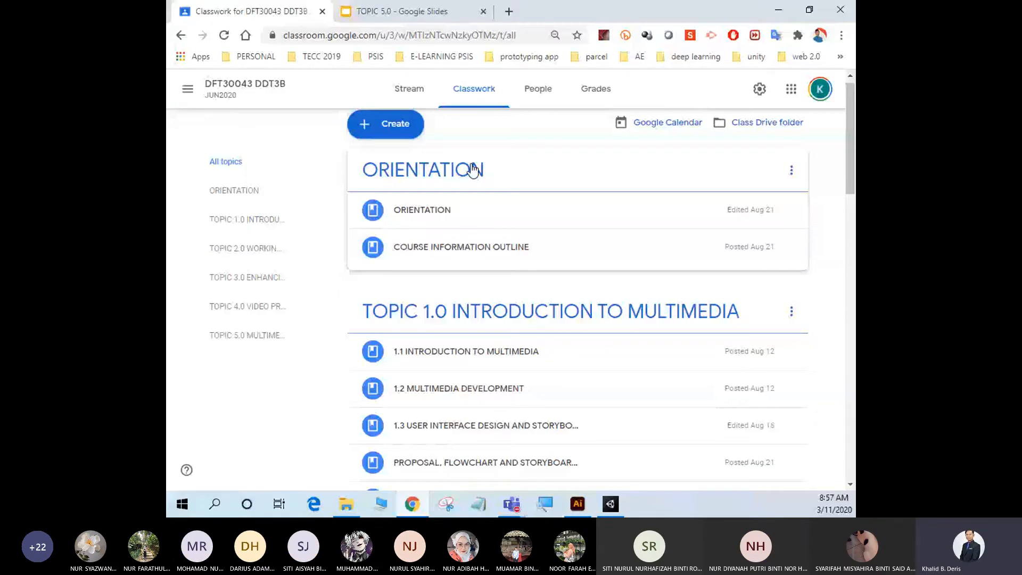
# Step: Open the LABORATORY TASK 5 document from Topic 5.0 of the Google Classroom classwork and set its zoom to 125%
pyautogui.scroll(-18, 473, 169)
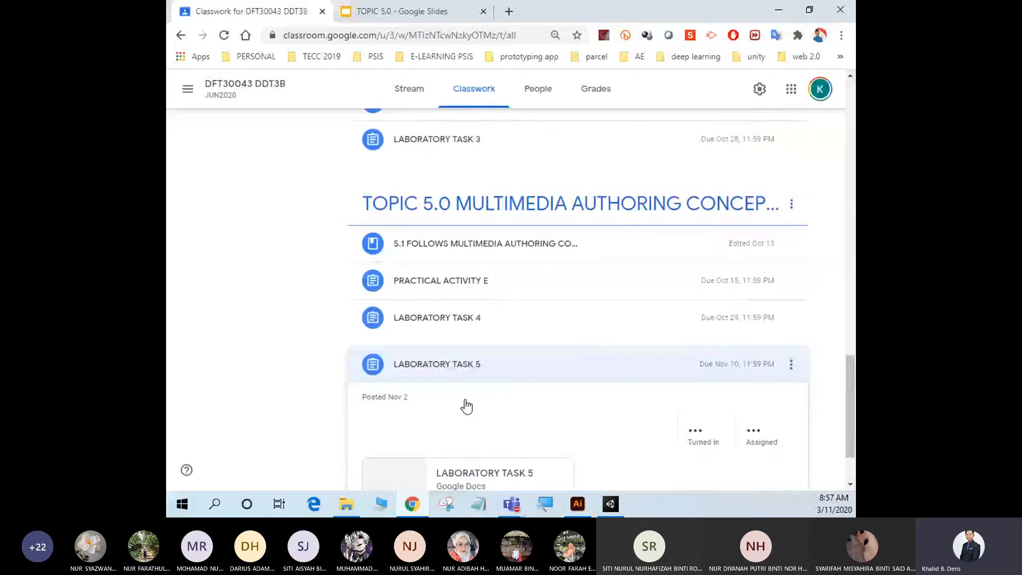
pyautogui.scroll(-2, 468, 400)
pyautogui.click(475, 385)
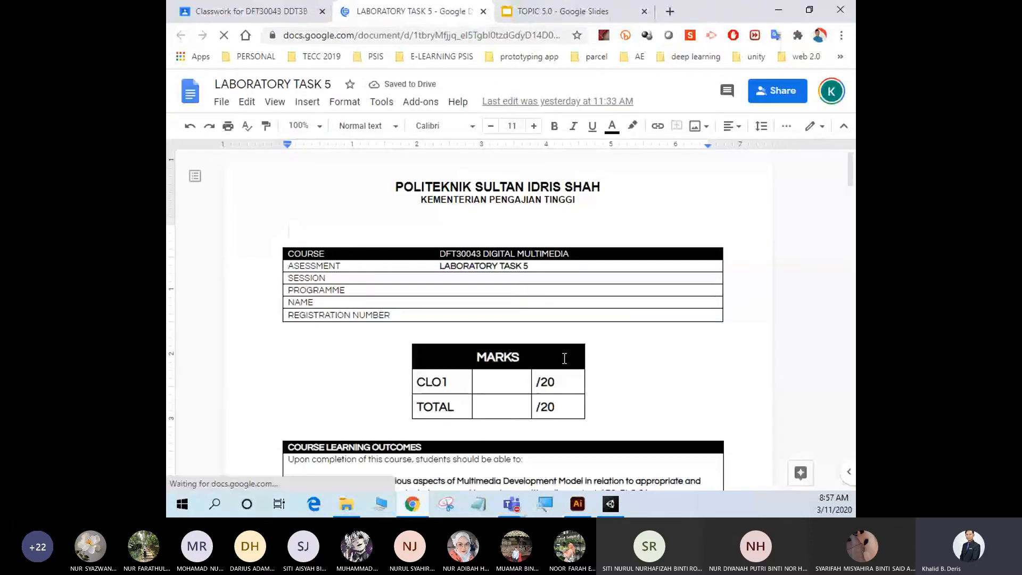
pyautogui.click(300, 125)
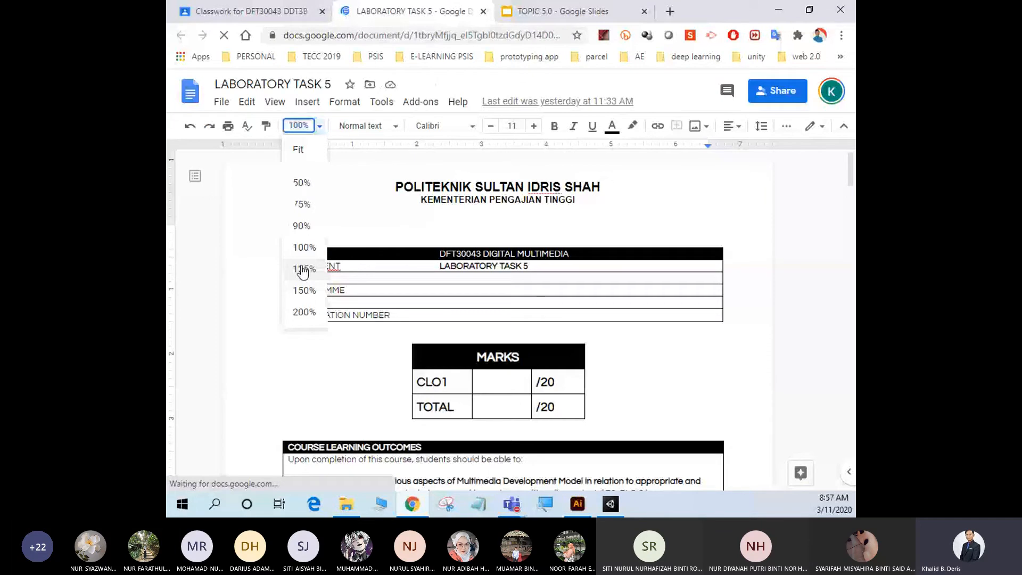
pyautogui.click(303, 269)
# Step: Read the LABORATORY TASK 5 question and part a's setup requirements, highlighting the video and Android build scope and the new video scene item
pyautogui.scroll(-10, 542, 479)
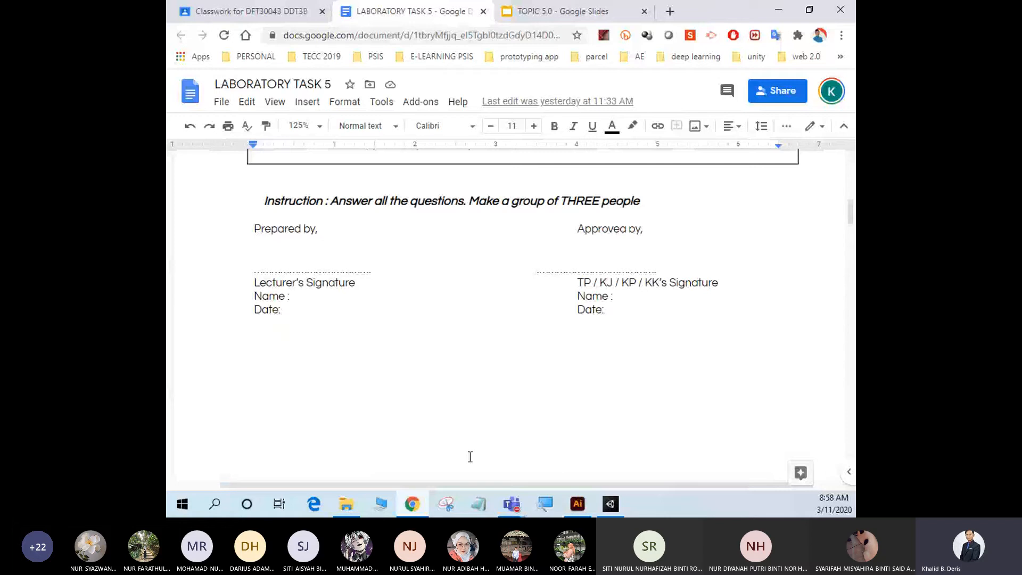
pyautogui.scroll(-5, 470, 457)
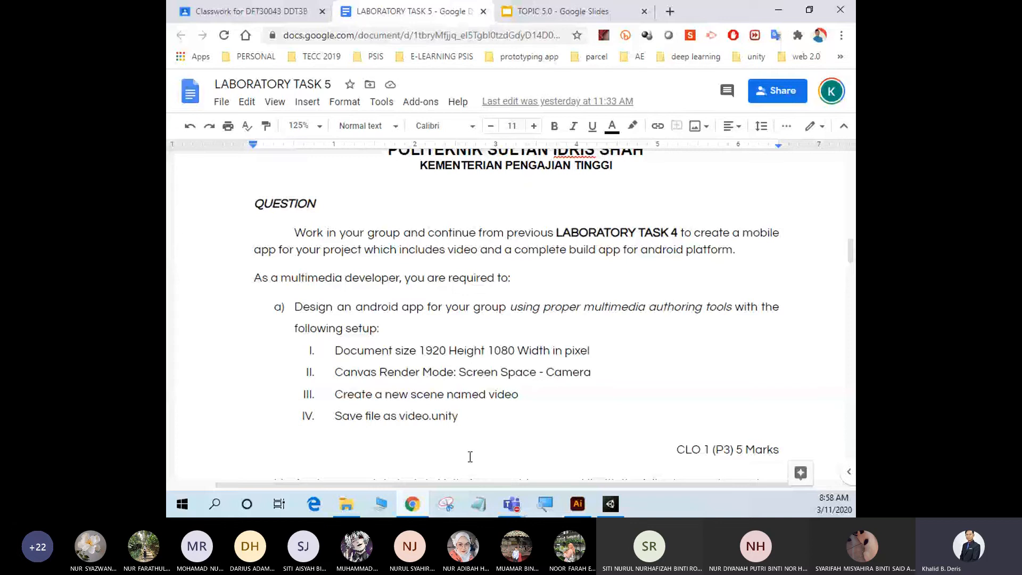
pyautogui.moveTo(400, 251); pyautogui.dragTo(734, 251)
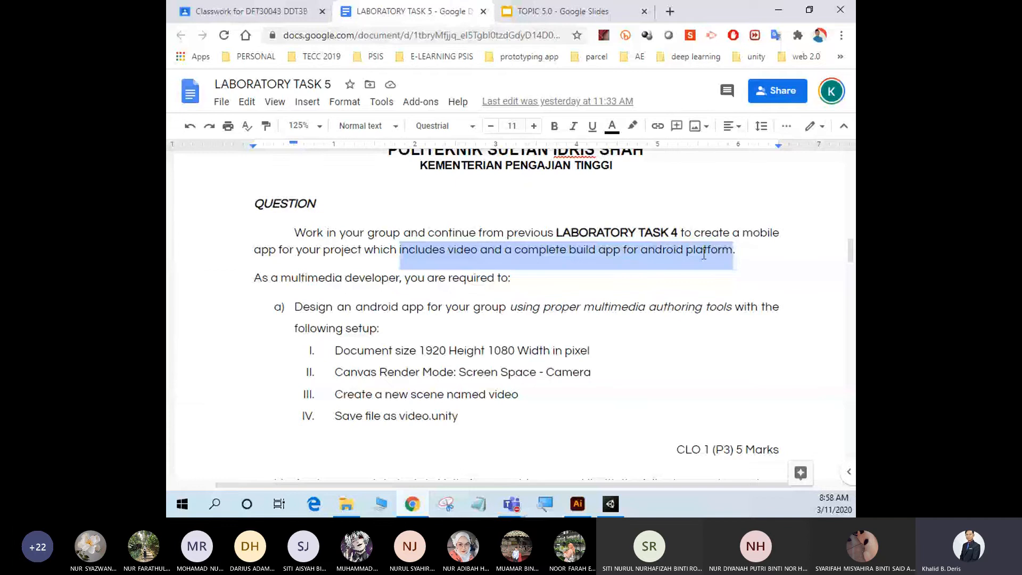
pyautogui.scroll(-1, 449, 240)
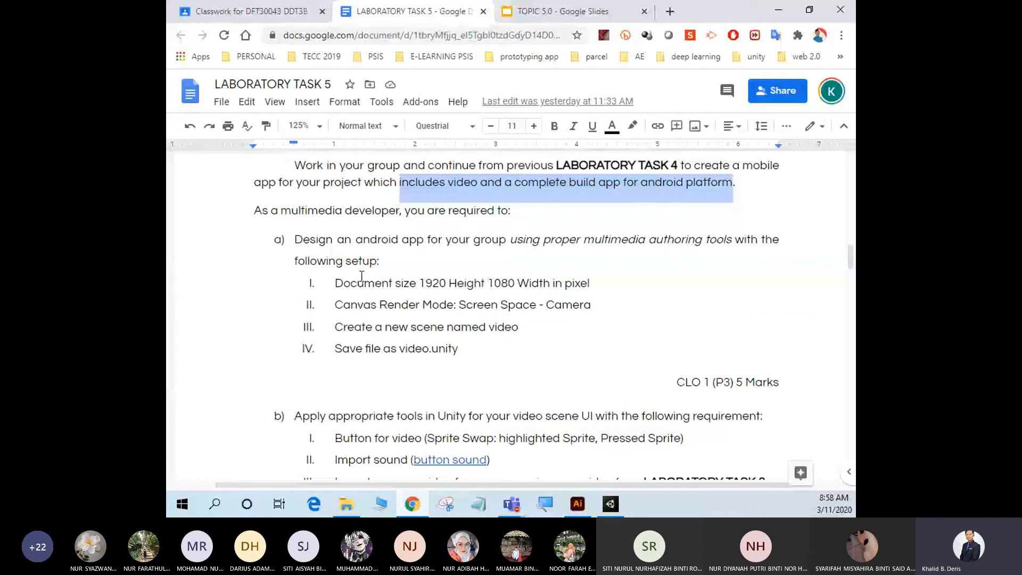
pyautogui.moveTo(335, 327); pyautogui.dragTo(352, 329)
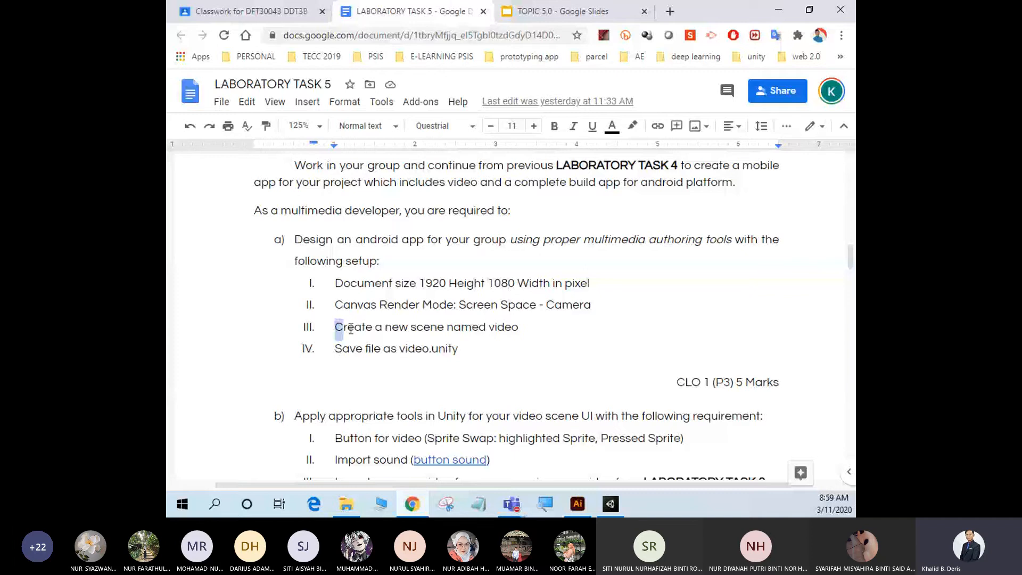
pyautogui.moveTo(352, 329); pyautogui.dragTo(515, 371)
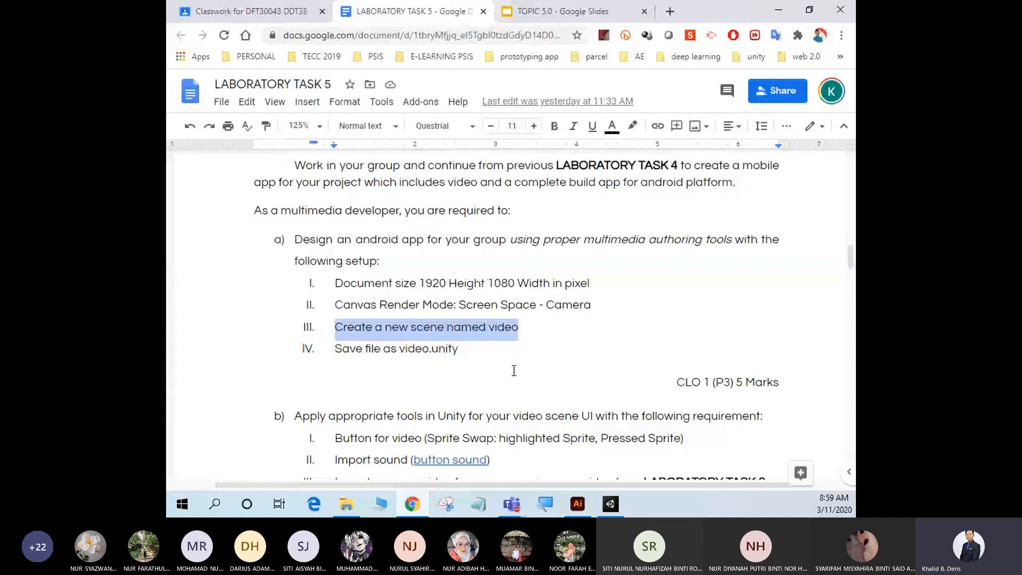
# Step: Go through part b's video scene UI requirements, highlighting the video button, the promo video import and the LABORATORY TASK 3 reference
pyautogui.scroll(-4, 514, 370)
pyautogui.moveTo(397, 236); pyautogui.dragTo(354, 235)
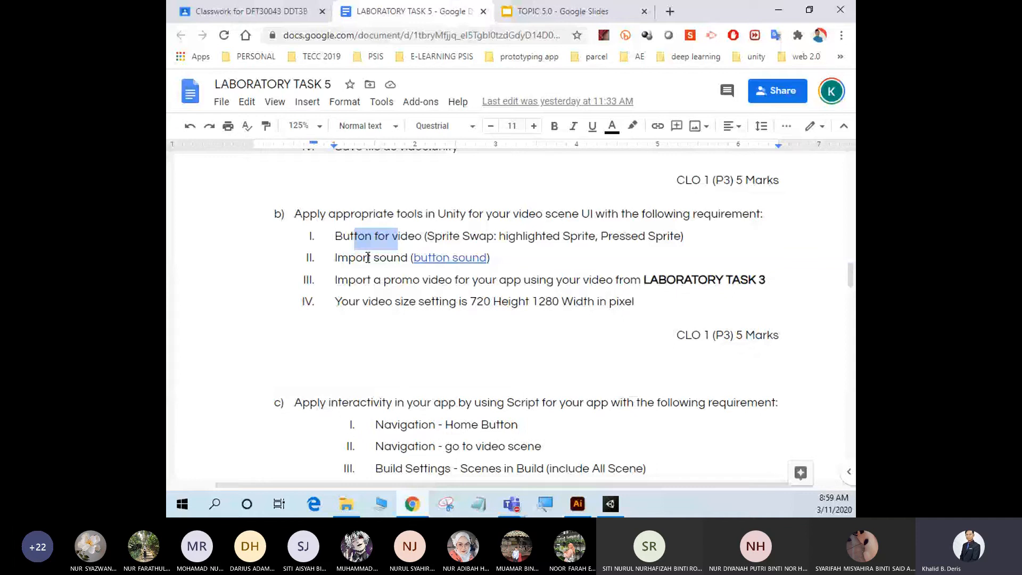
pyautogui.moveTo(367, 280); pyautogui.dragTo(580, 280)
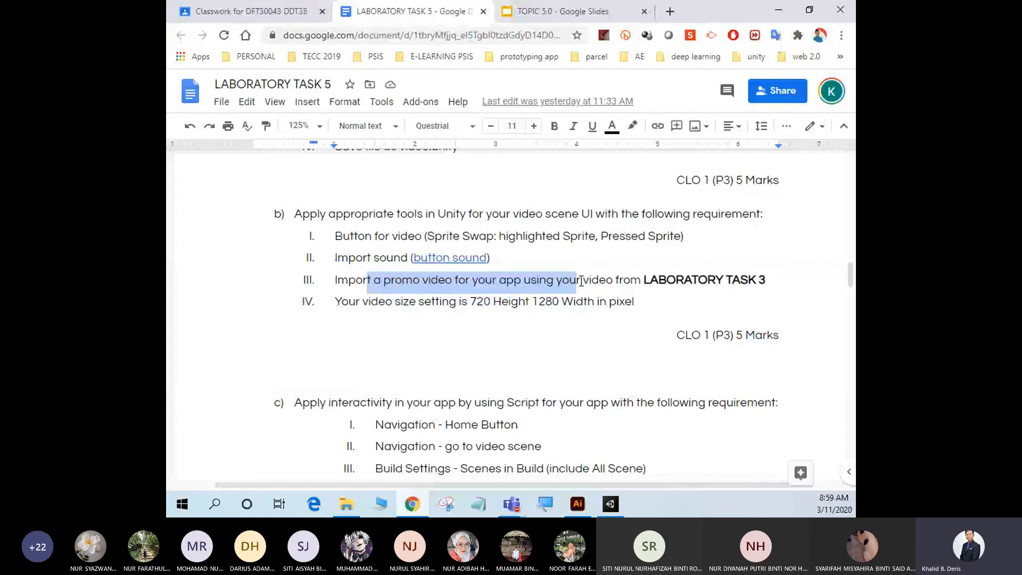
pyautogui.click(647, 282)
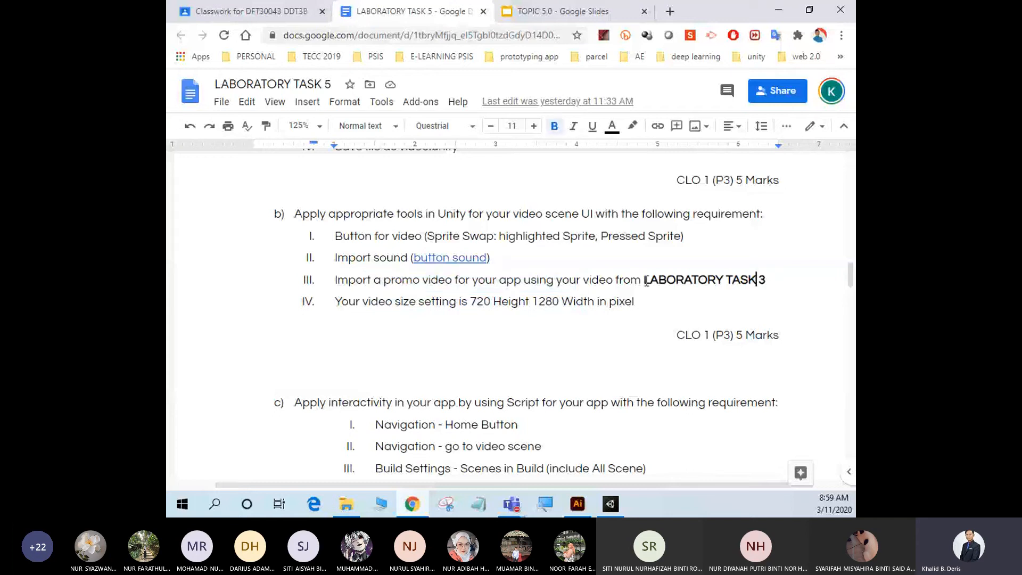
pyautogui.moveTo(645, 281); pyautogui.dragTo(766, 280)
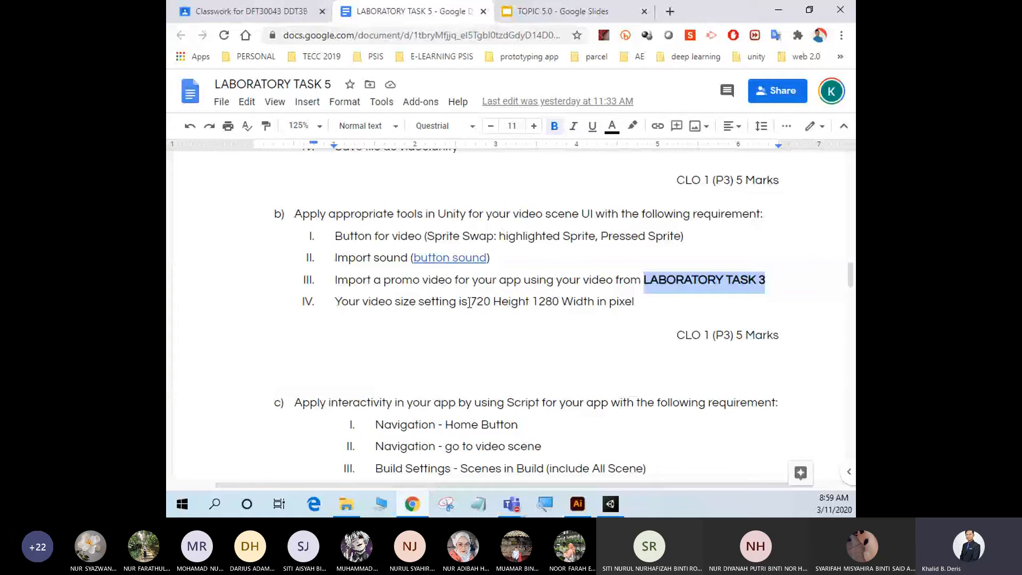
pyautogui.click(566, 302)
# Step: Review part c's interactivity requirements, highlighting the navigation and Build Settings items
pyautogui.scroll(-2, 564, 302)
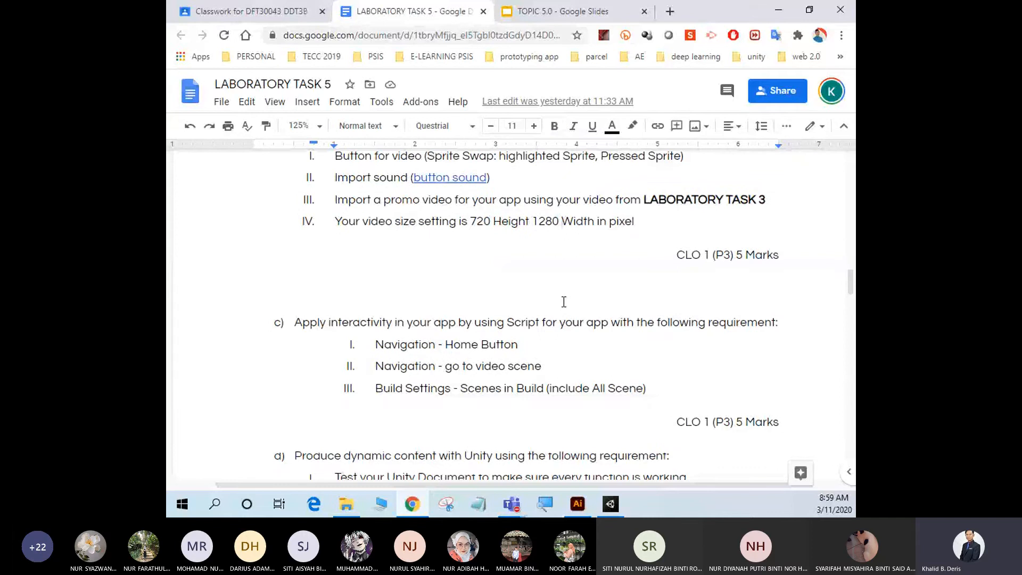
pyautogui.scroll(-1, 564, 301)
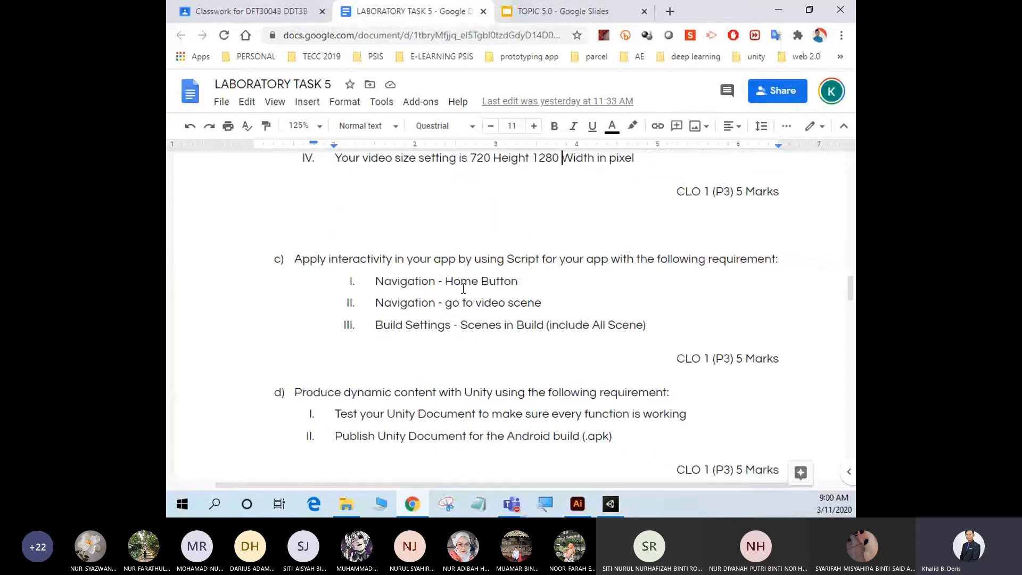
pyautogui.moveTo(375, 289); pyautogui.dragTo(647, 334)
pyautogui.click(459, 291)
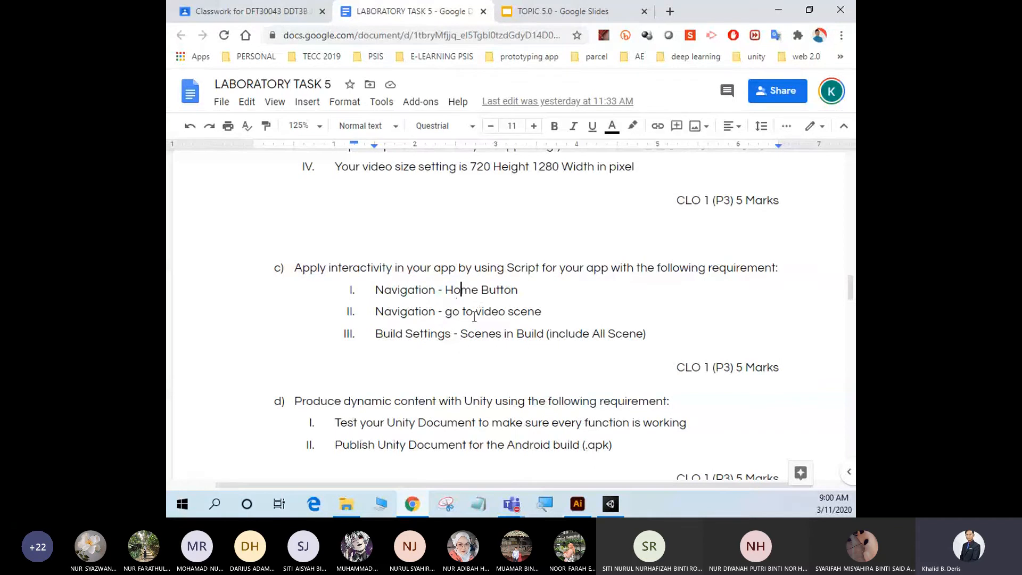
pyautogui.click(489, 293)
# Step: Go through part d's dynamic content requirements, highlighting the Unity document testing item and the Android build (.apk) publishing item
pyautogui.scroll(-3, 494, 300)
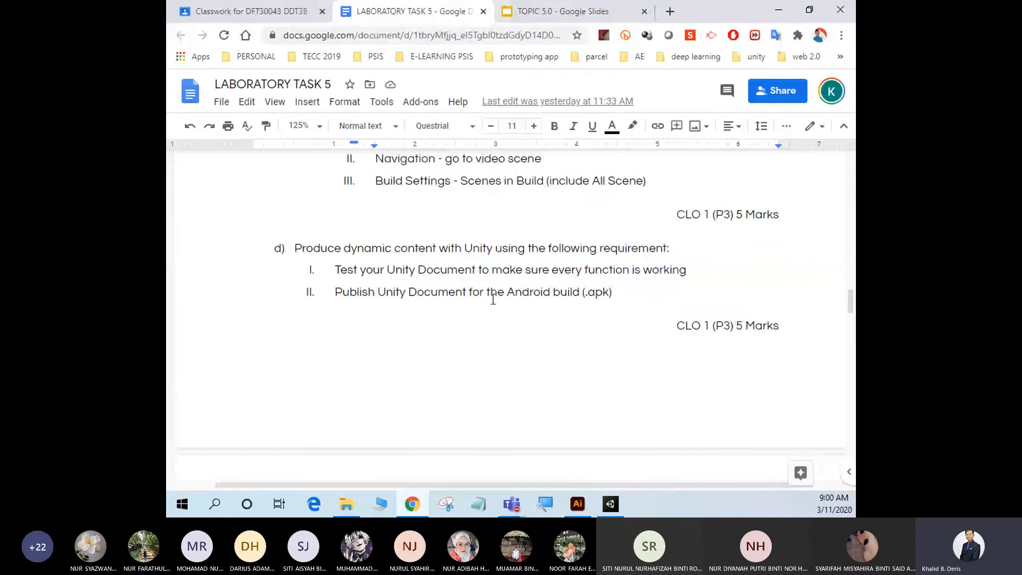
pyautogui.scroll(1, 493, 300)
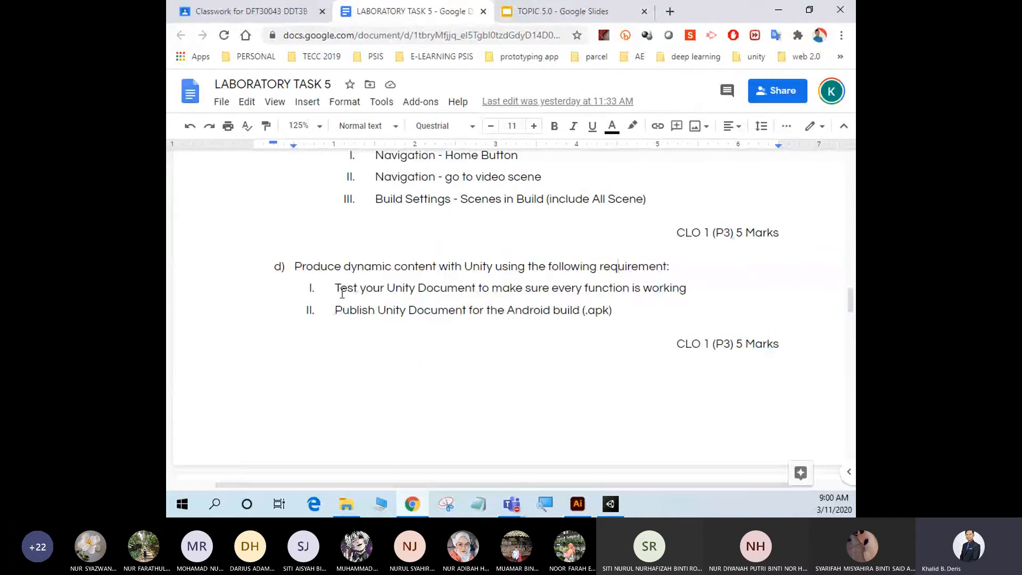
pyautogui.moveTo(337, 290); pyautogui.dragTo(687, 293)
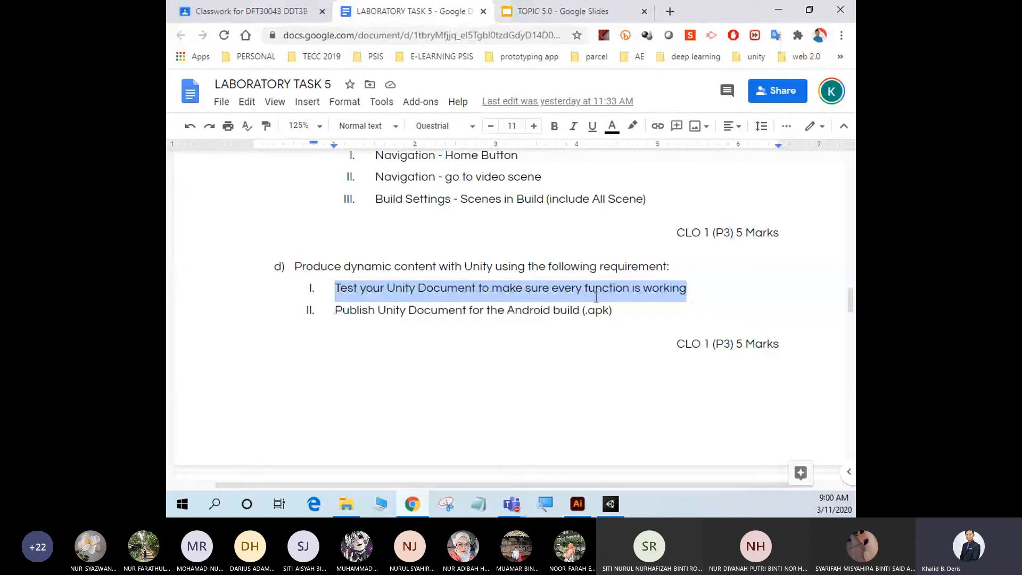
pyautogui.scroll(-1, 596, 297)
pyautogui.moveTo(335, 243); pyautogui.dragTo(405, 249)
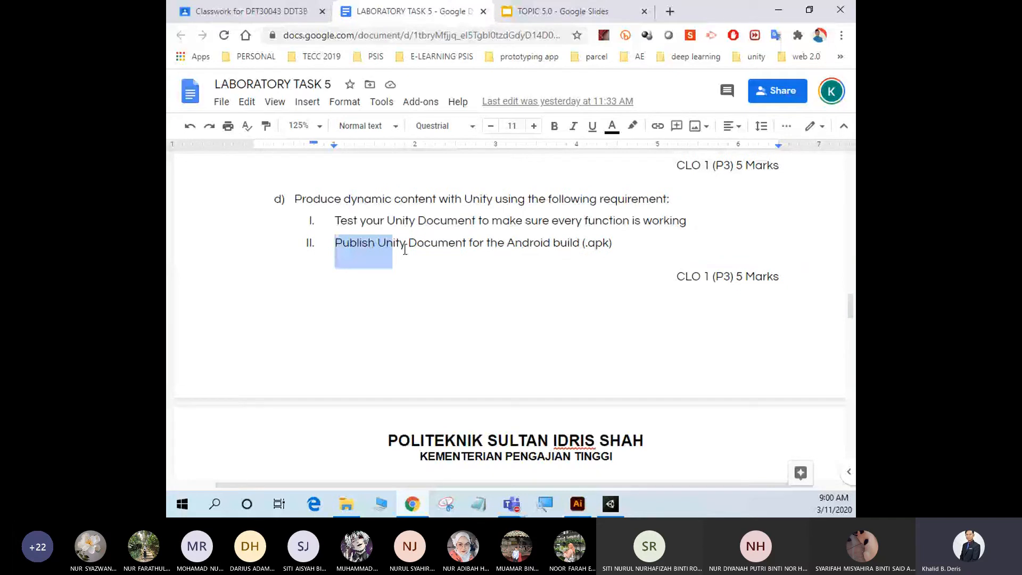
pyautogui.moveTo(505, 243); pyautogui.dragTo(612, 256)
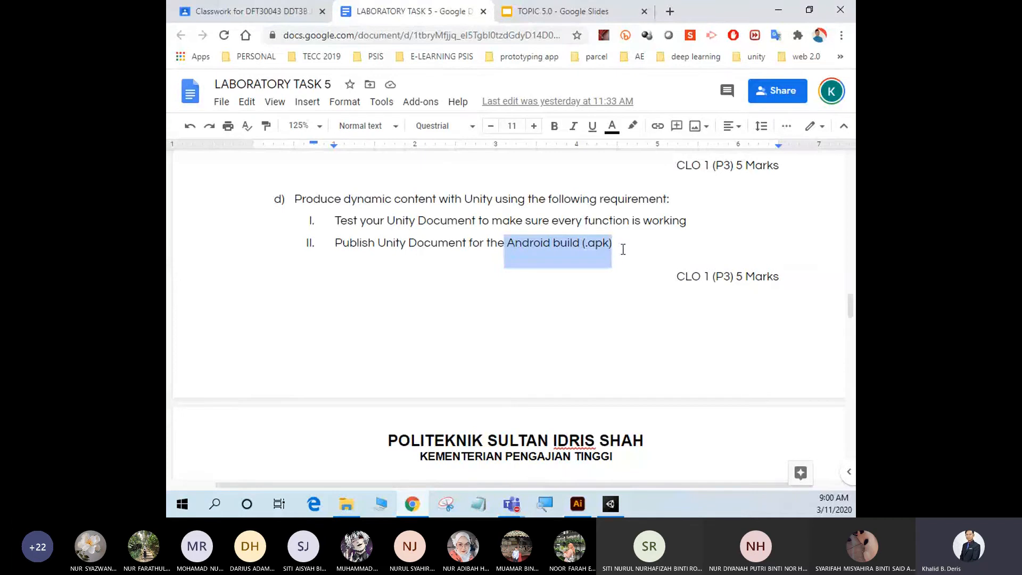
pyautogui.moveTo(623, 249); pyautogui.dragTo(585, 253)
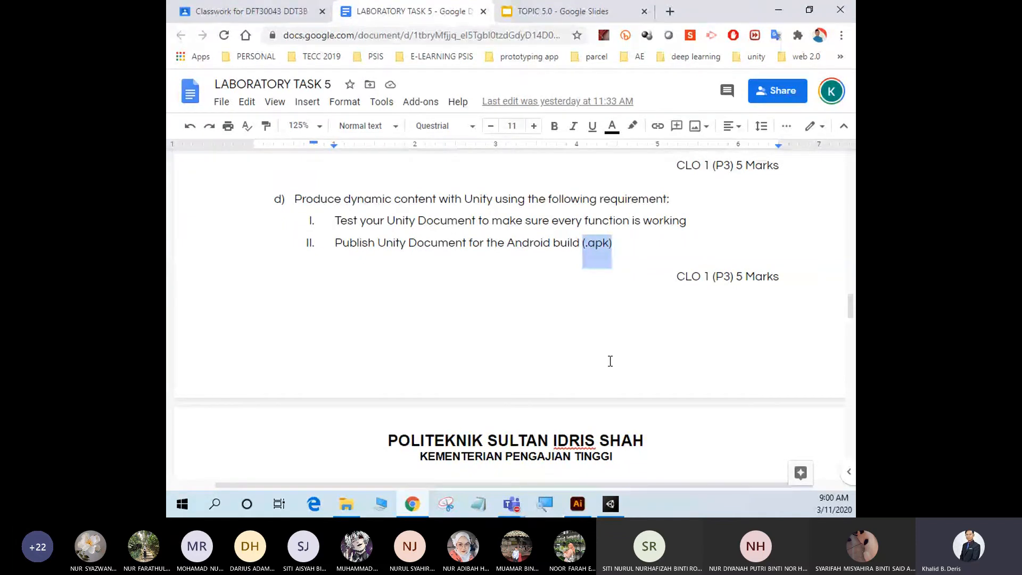
# Step: Look over the marking rubric and the tutorial link under REFERENCES, and close the LABORATORY TASK 5 document
pyautogui.scroll(-3, 611, 361)
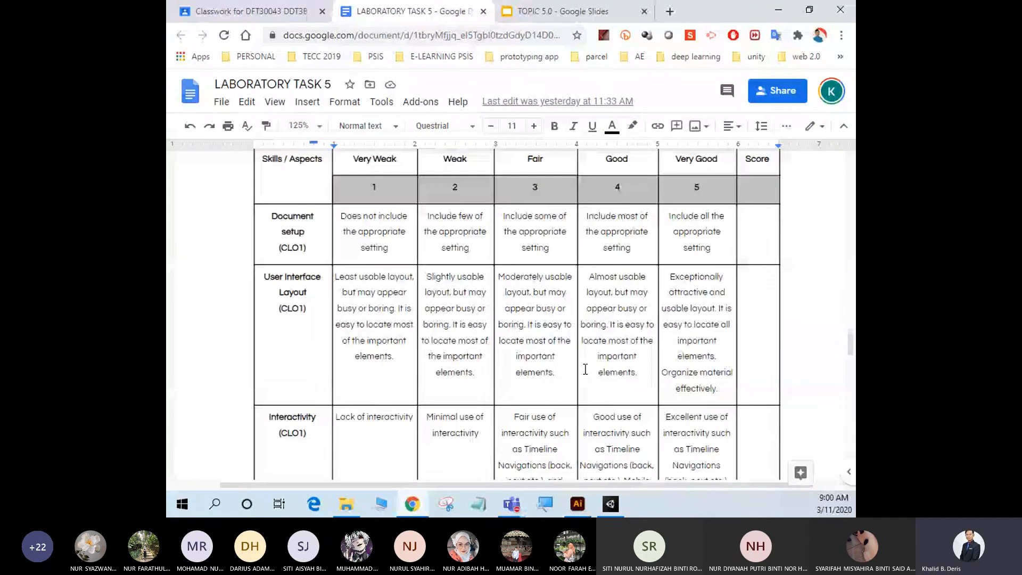
pyautogui.scroll(5, 585, 369)
pyautogui.scroll(-8, 585, 369)
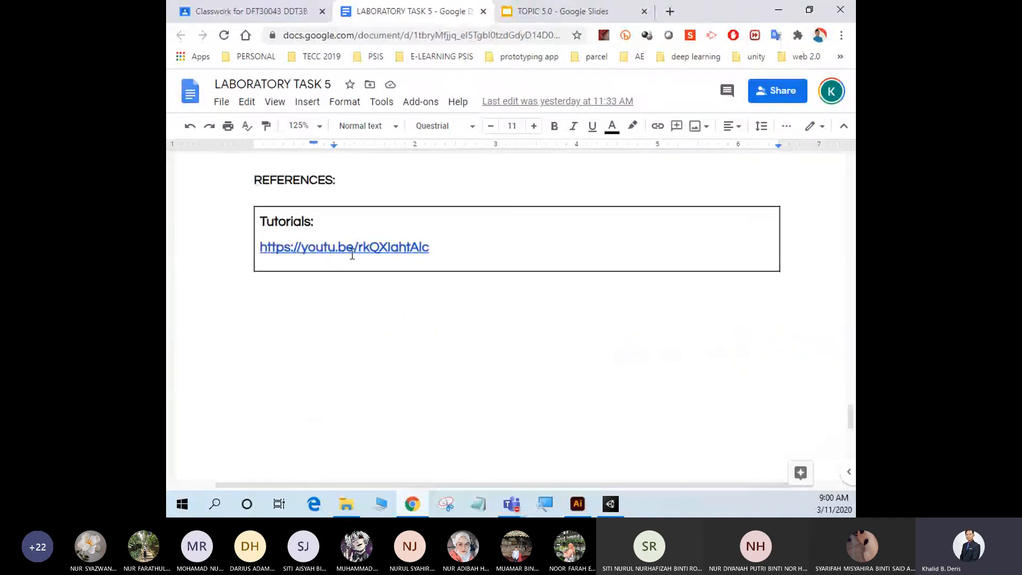
pyautogui.click(467, 250)
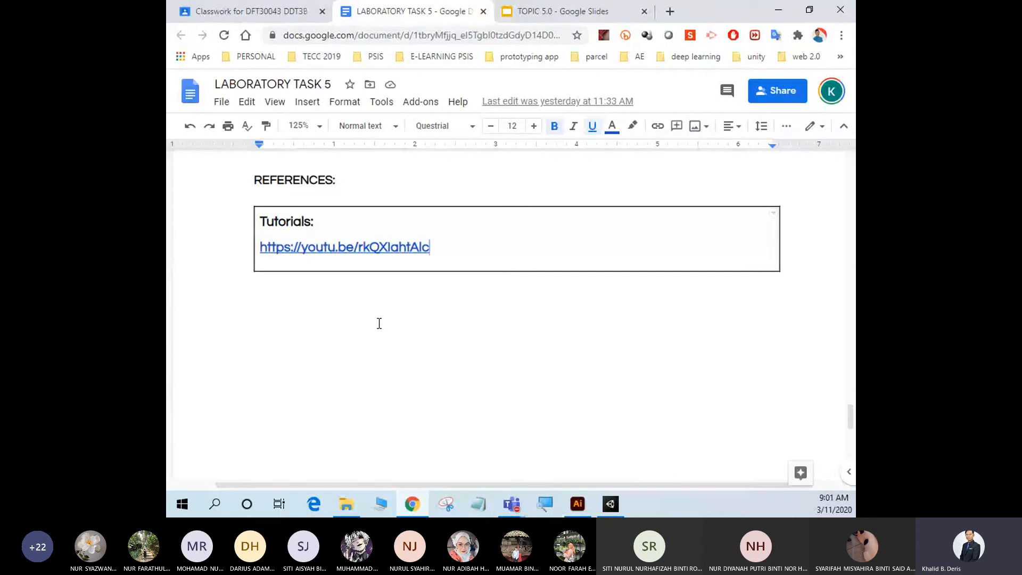
pyautogui.scroll(4, 420, 363)
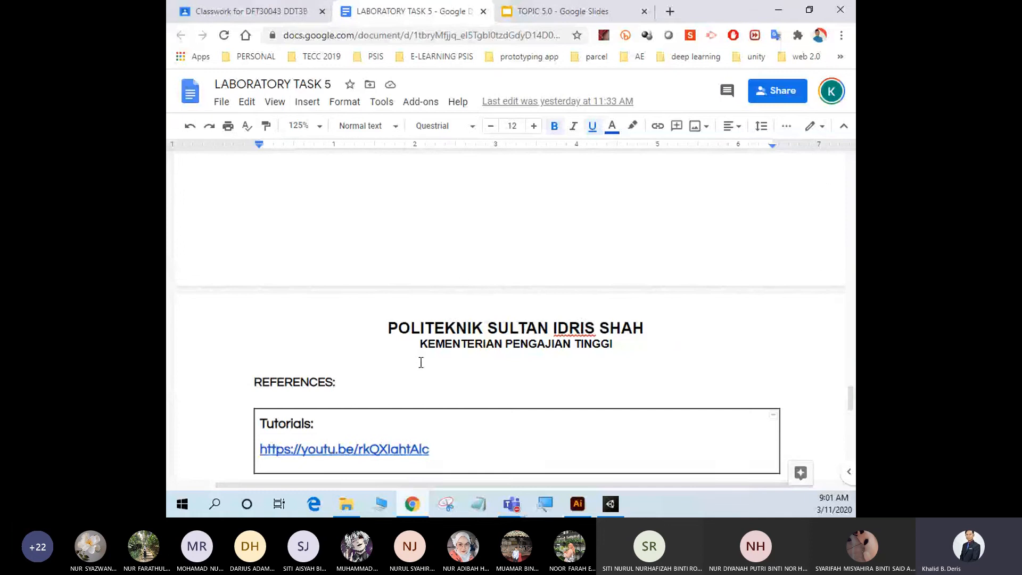
pyautogui.scroll(-6, 421, 363)
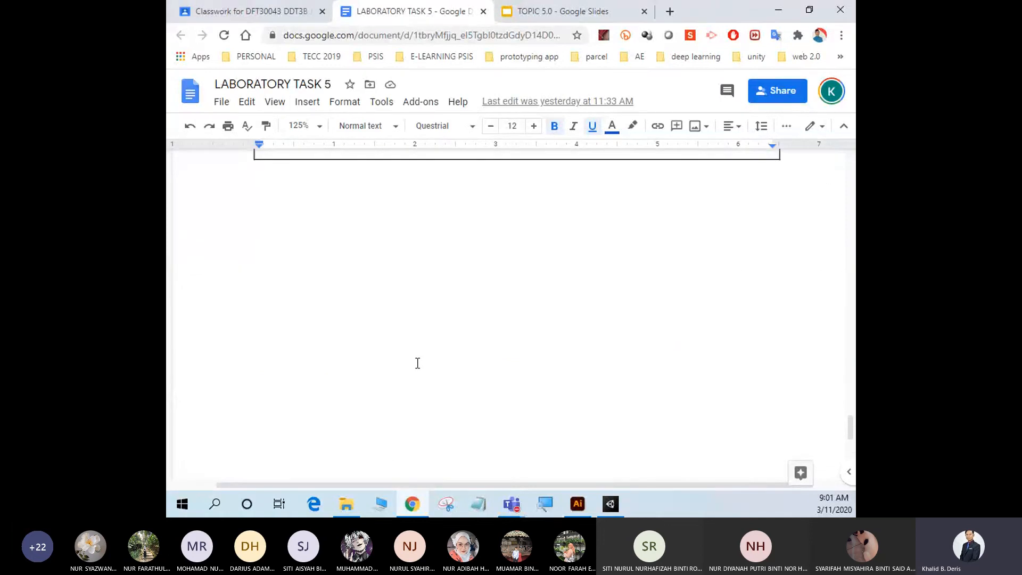
pyautogui.click(483, 11)
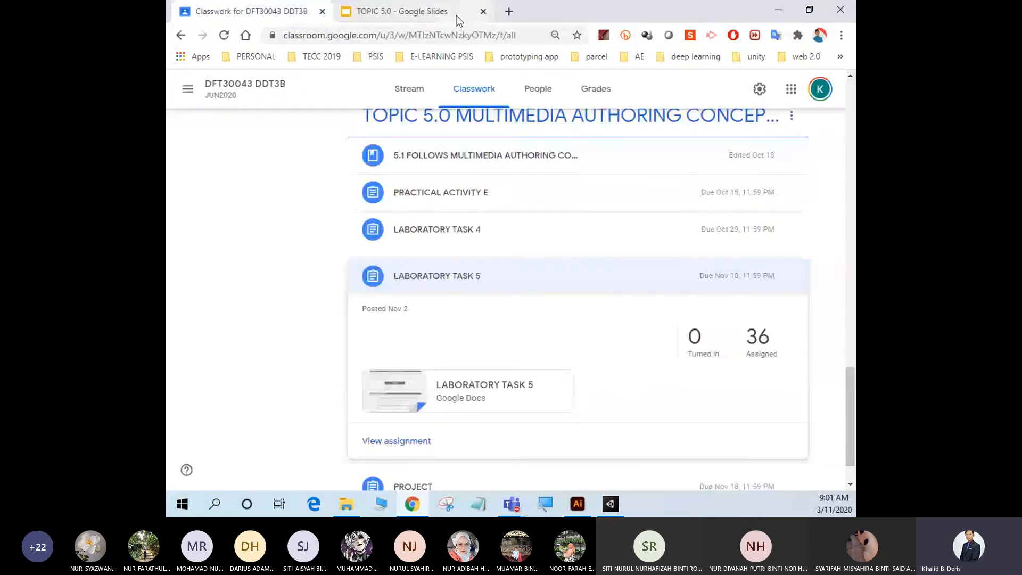
# Step: Open the DFT30043 DDT3B attendance form from the ONLINE CLASS JUN2020 bookmarks in a new browser tab and select its web address
pyautogui.click(456, 15)
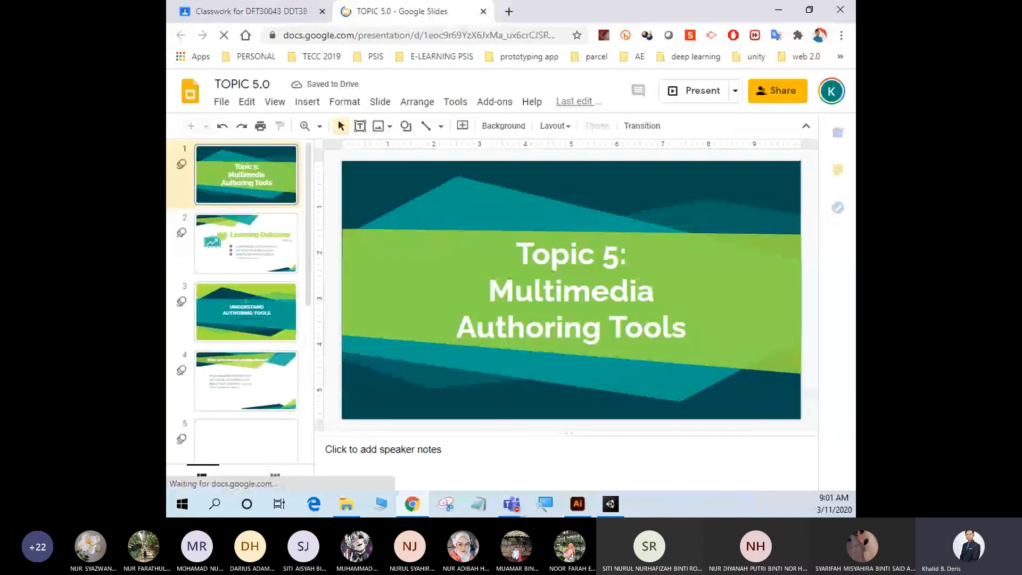
pyautogui.click(509, 12)
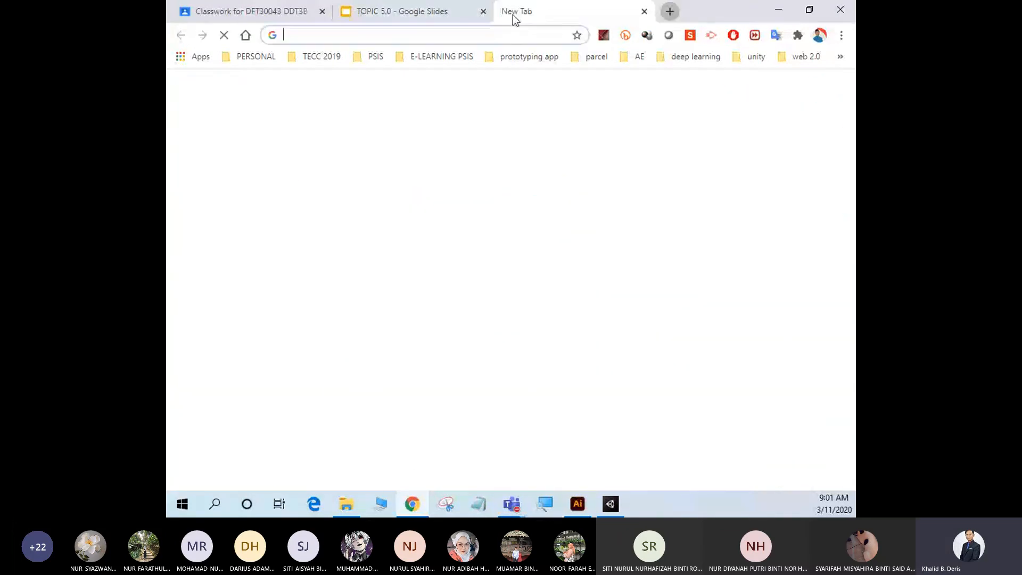
pyautogui.click(841, 57)
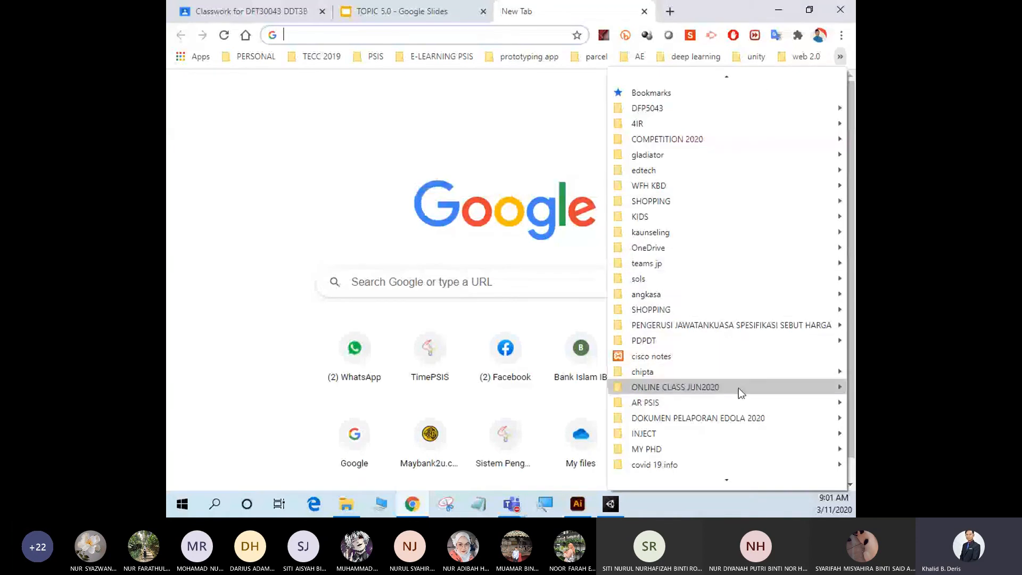
pyautogui.moveTo(739, 388)
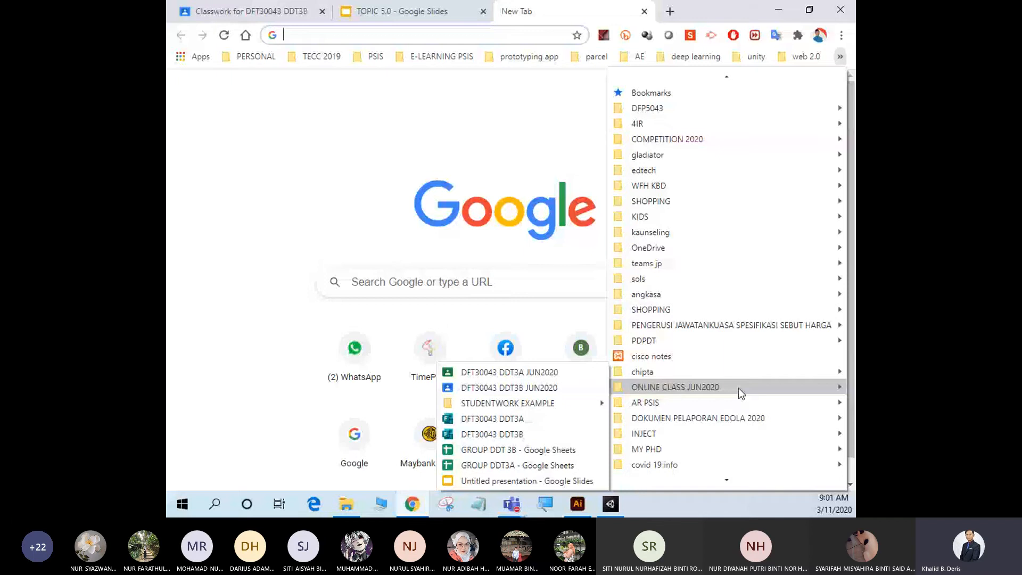
pyautogui.click(533, 434)
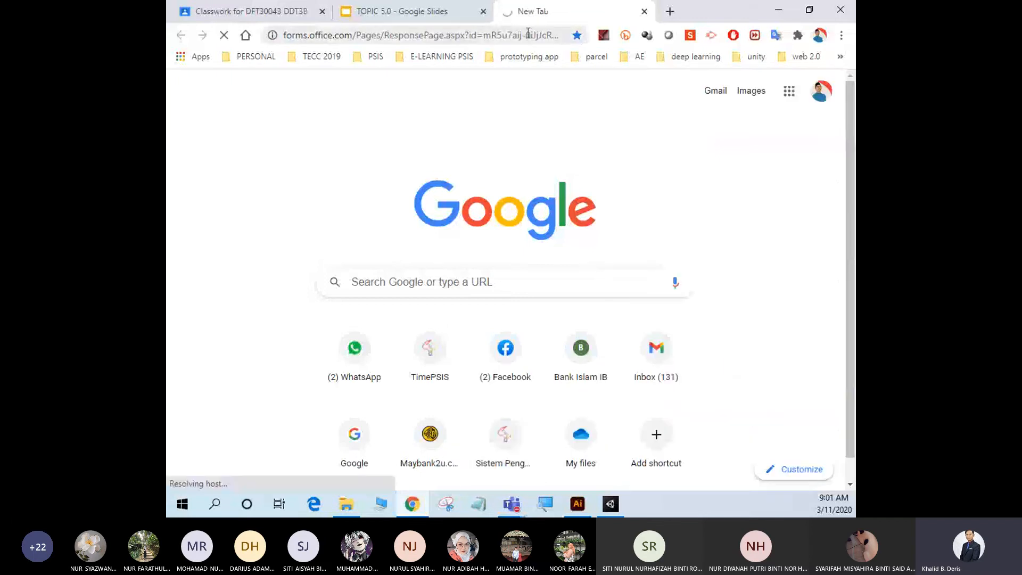
pyautogui.click(528, 34)
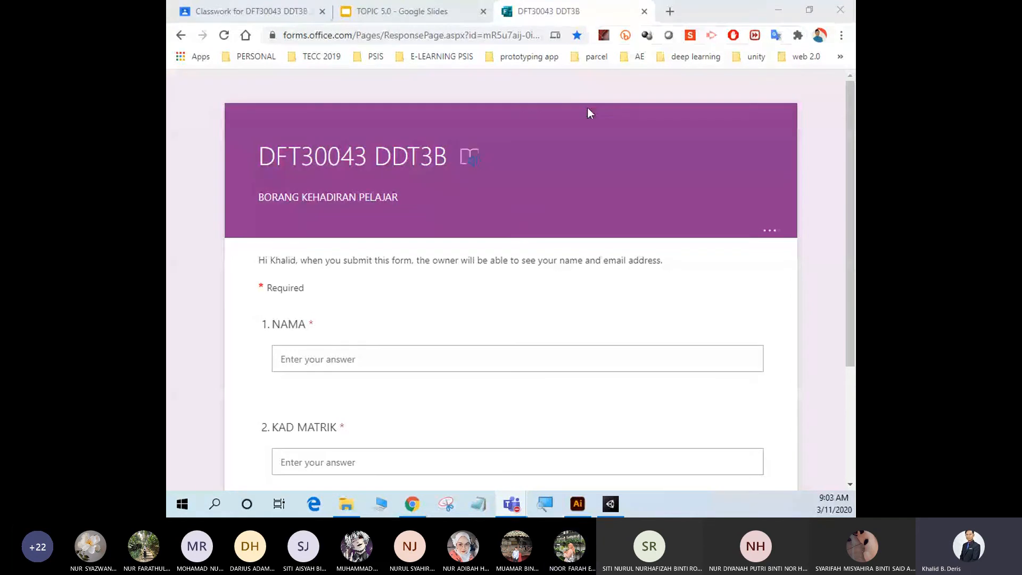
# Step: Close the attendance form and TOPIC 5.0 slides, and open the LABORATORY TASK 4 assignment in Google Classroom for editing
pyautogui.click(644, 11)
pyautogui.click(483, 11)
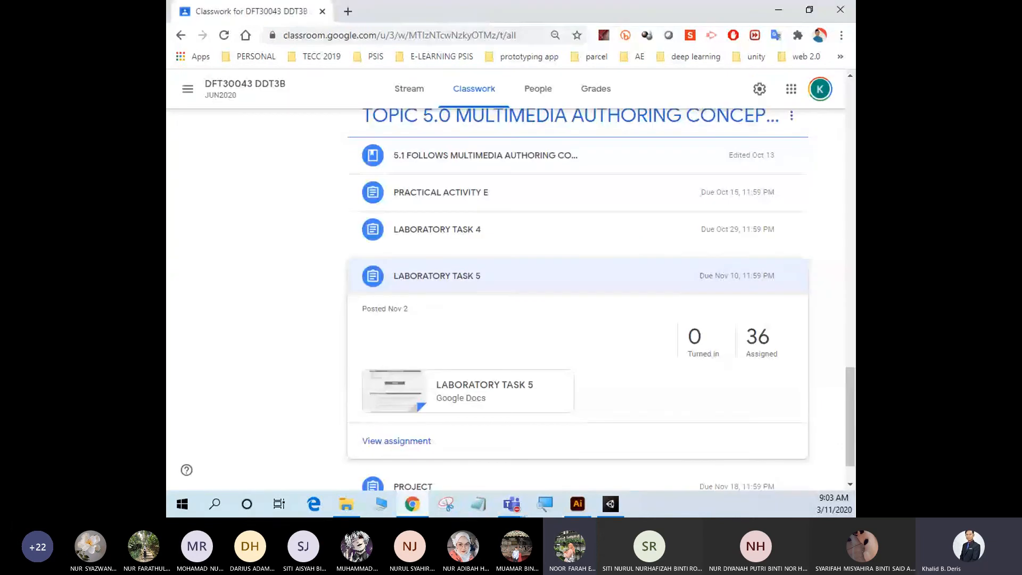
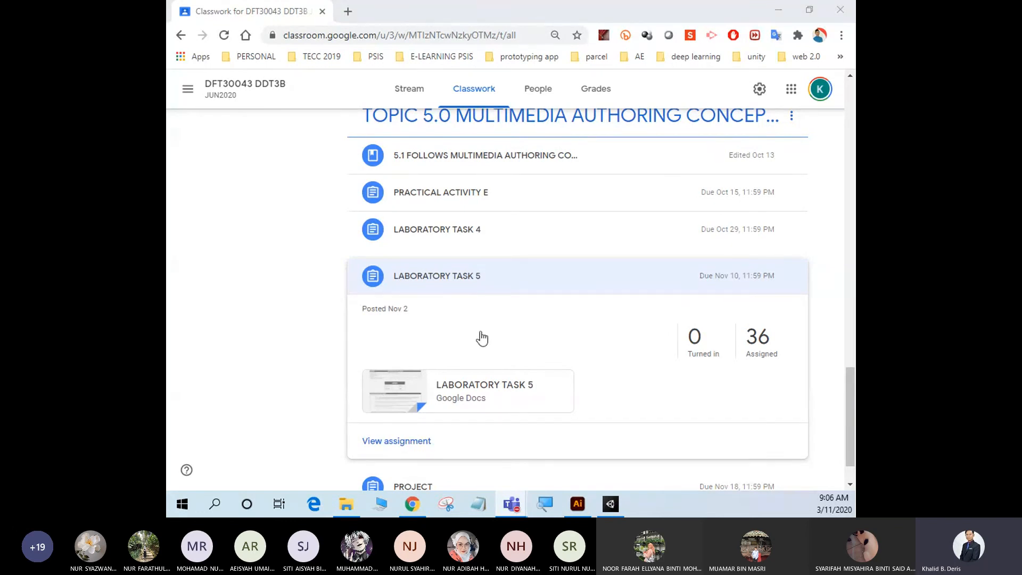
pyautogui.click(603, 242)
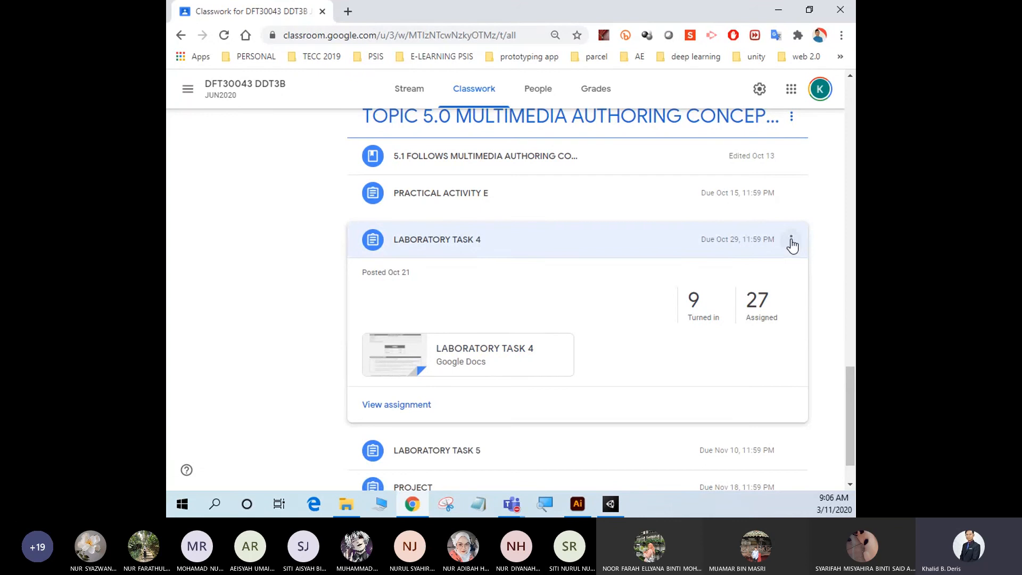
pyautogui.click(791, 241)
pyautogui.click(746, 268)
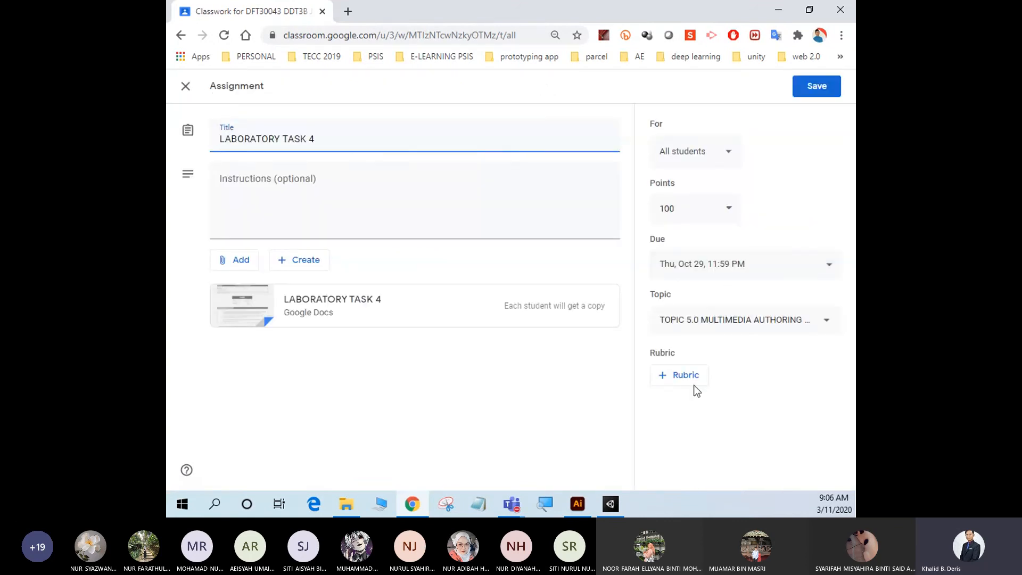
# Step: Save the LABORATORY TASK 4 assignment with its due date set to Nov 11, 2020, and switch to Microsoft Teams
pyautogui.click(716, 264)
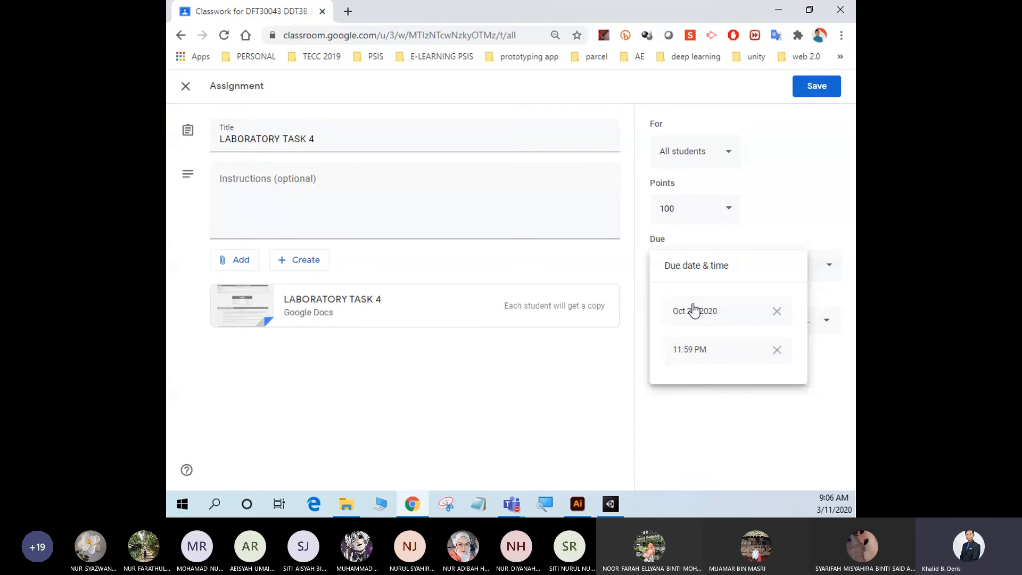
pyautogui.click(693, 310)
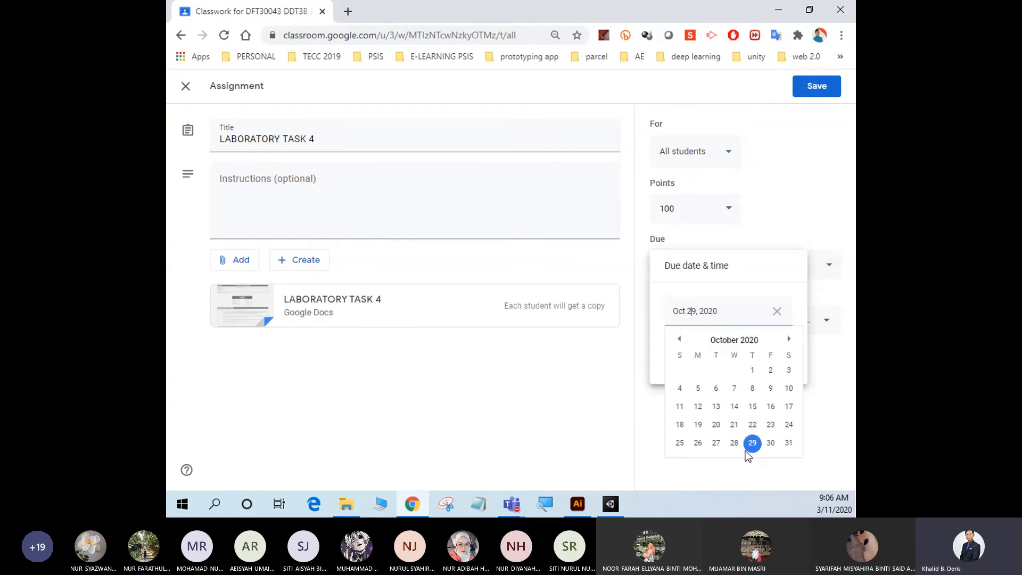
pyautogui.click(789, 339)
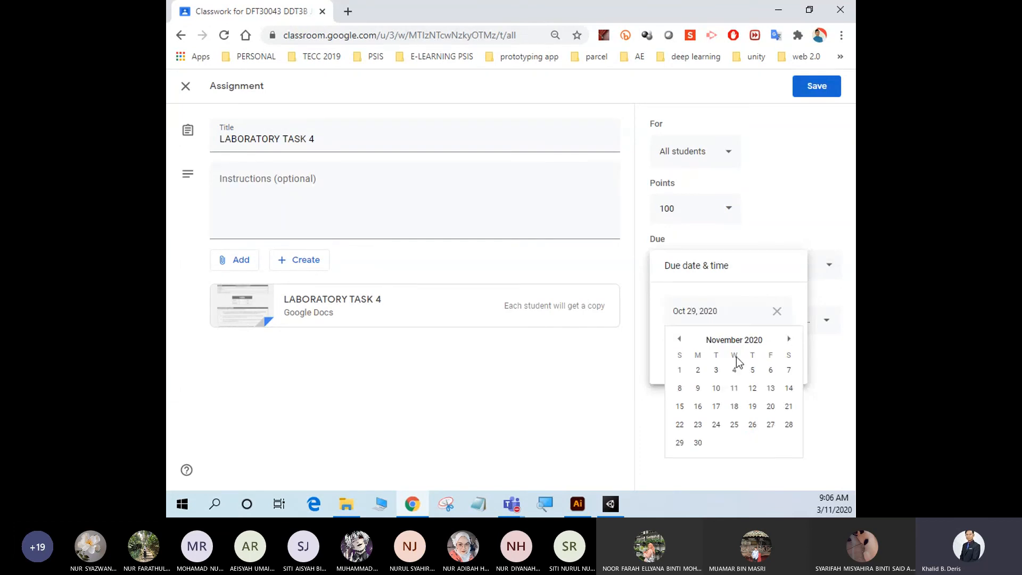
pyautogui.click(734, 393)
pyautogui.click(762, 430)
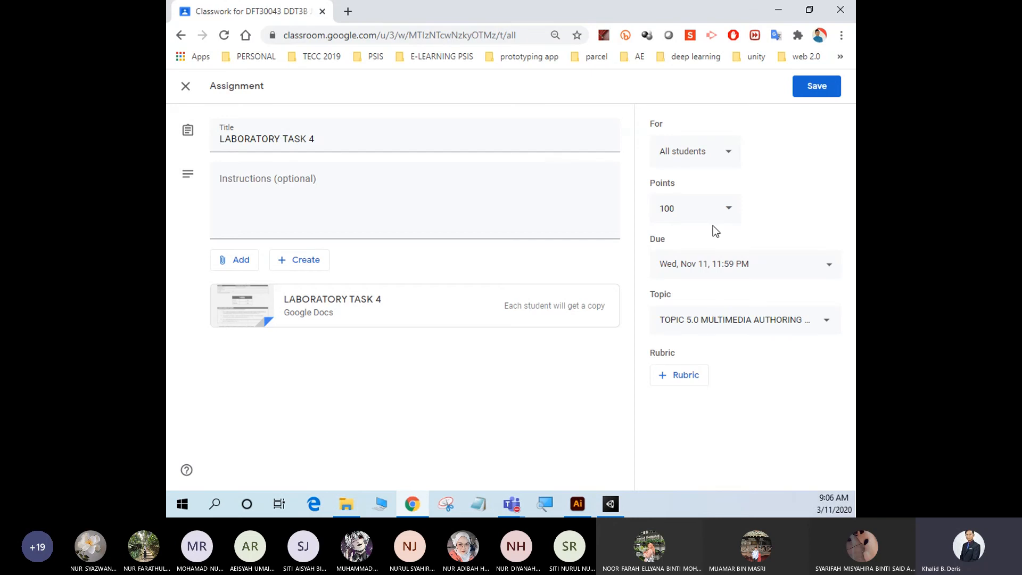
pyautogui.click(813, 89)
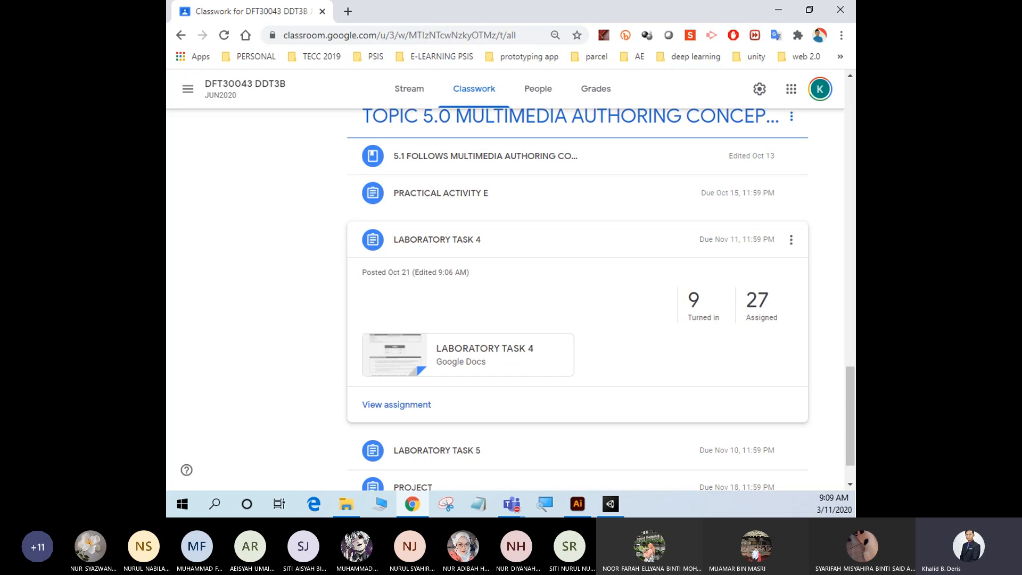
pyautogui.hotkey('alt', 'Tab')
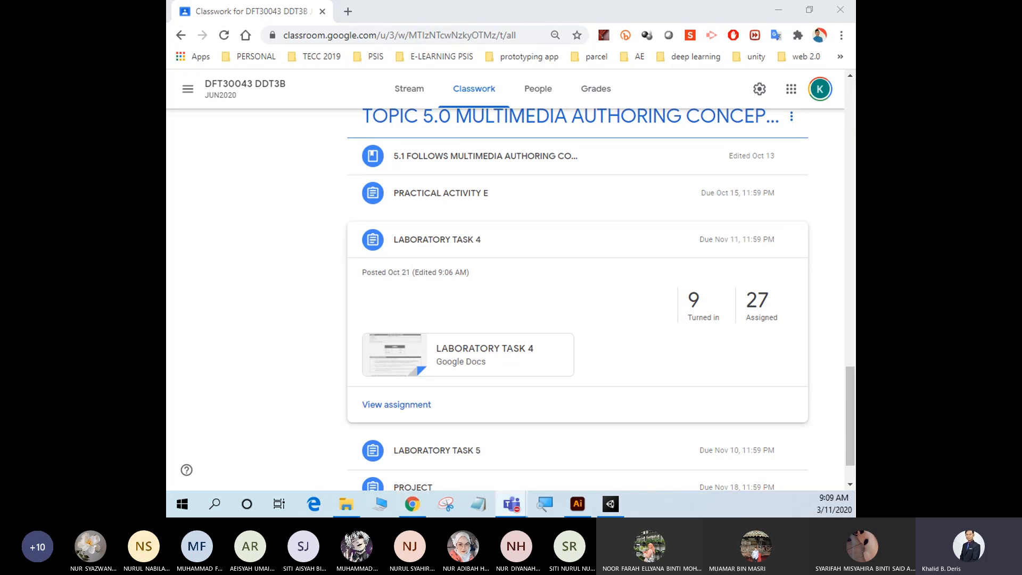